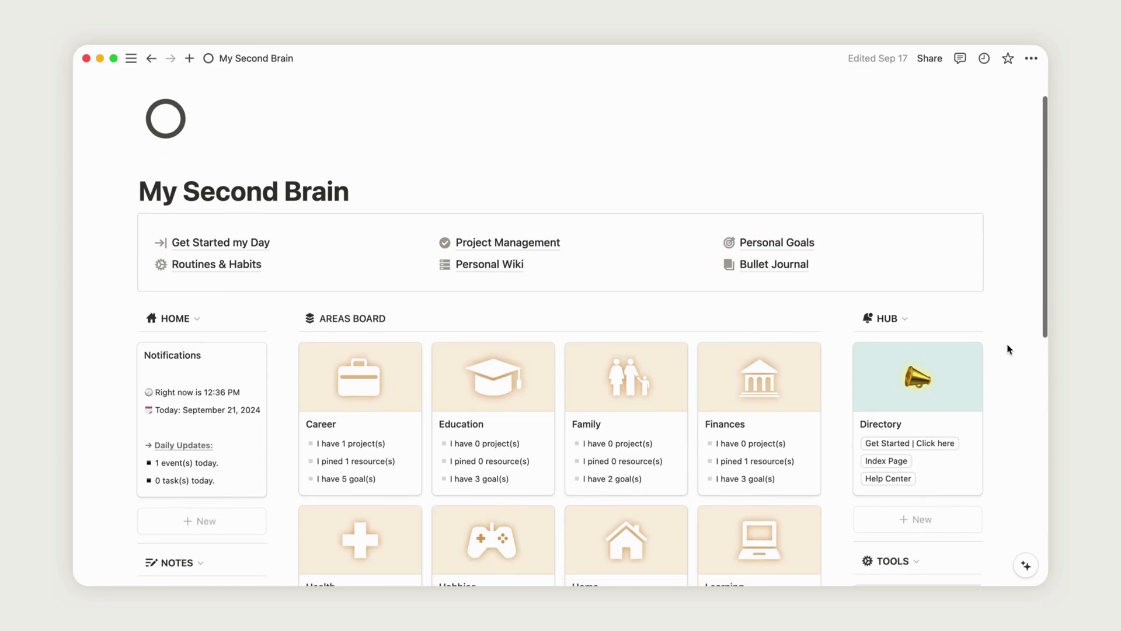
Scroll the dashboard and page through the brain note previews, then close them.
scroll(1009, 350, down, 7)
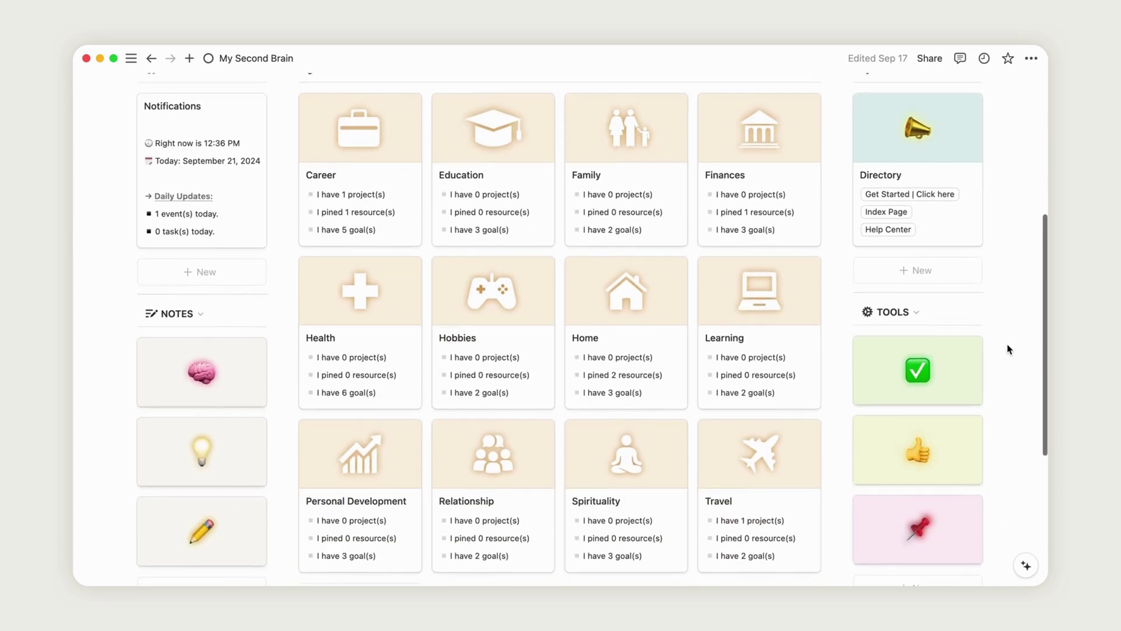
scroll(1009, 349, down, 2)
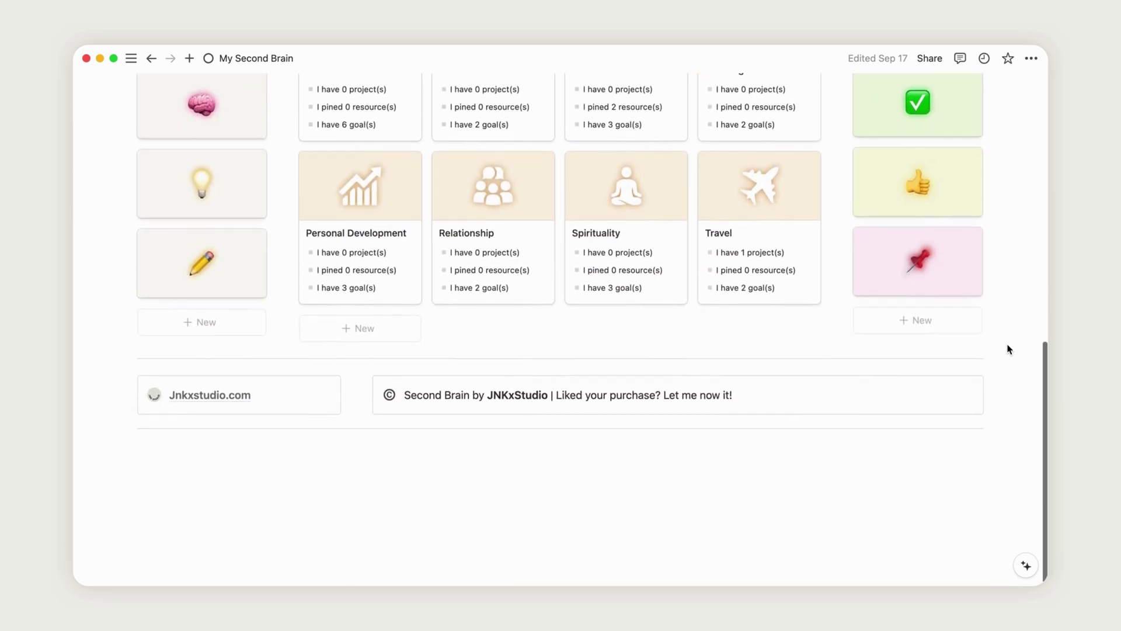
scroll(1009, 349, up, 10)
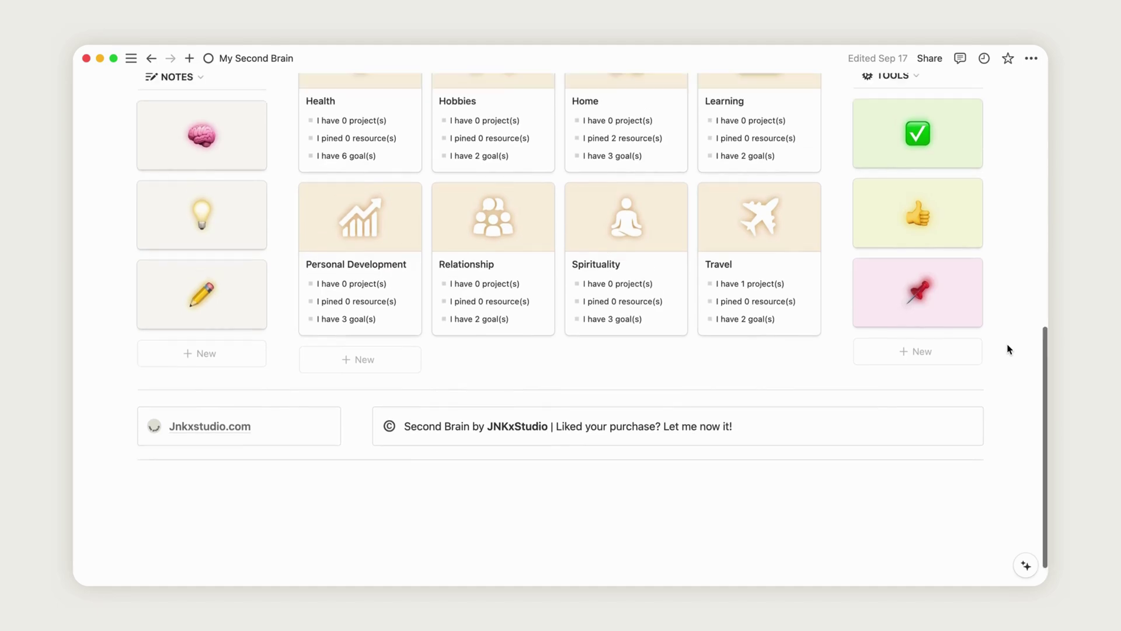
scroll(1010, 349, up, 3)
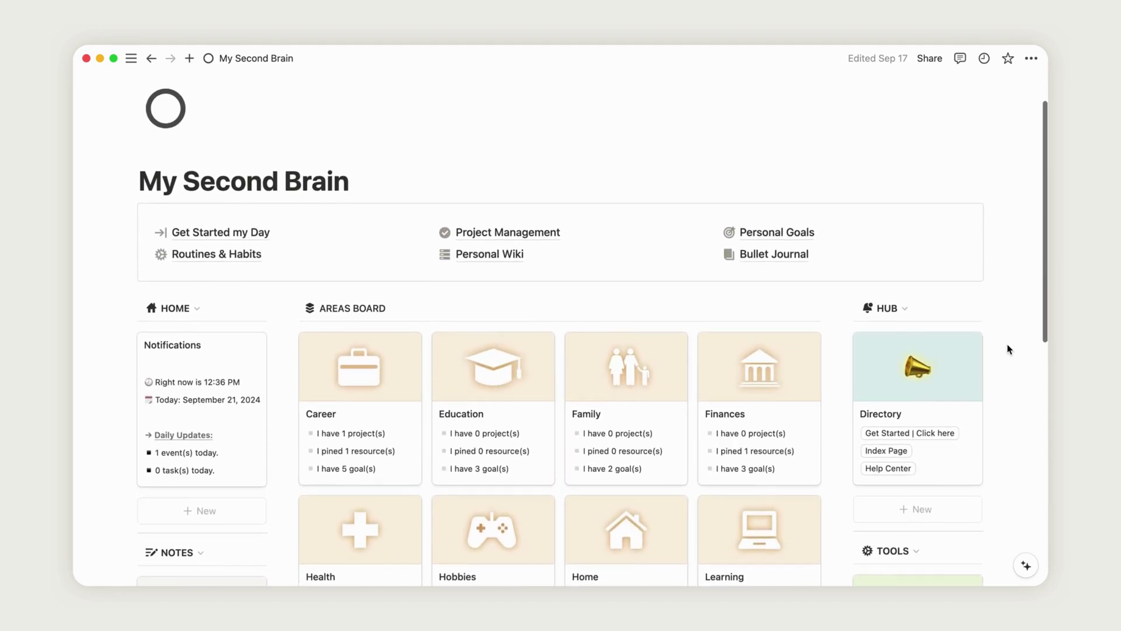
scroll(1010, 349, down, 2)
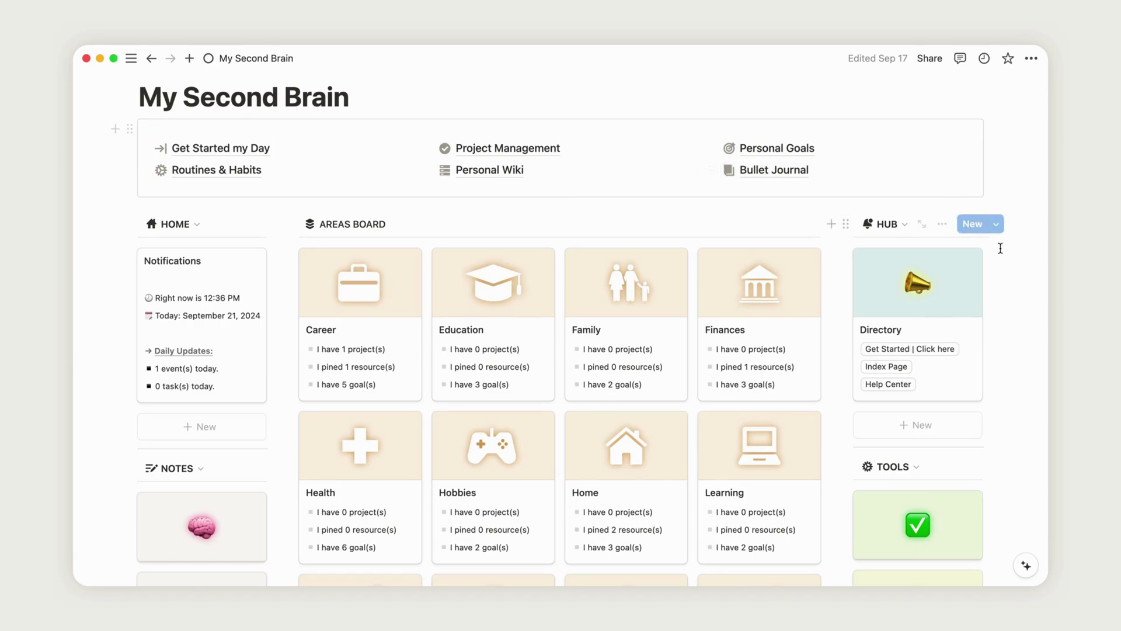
scroll(1009, 332, down, 4)
scroll(1009, 332, down, 1)
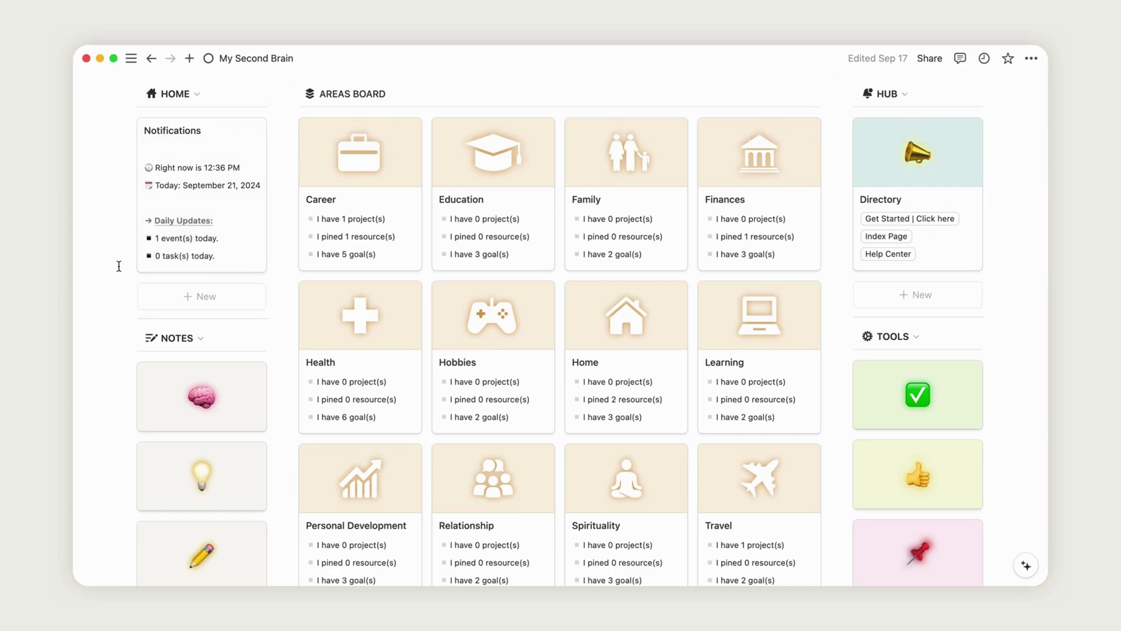
scroll(188, 363, down, 1)
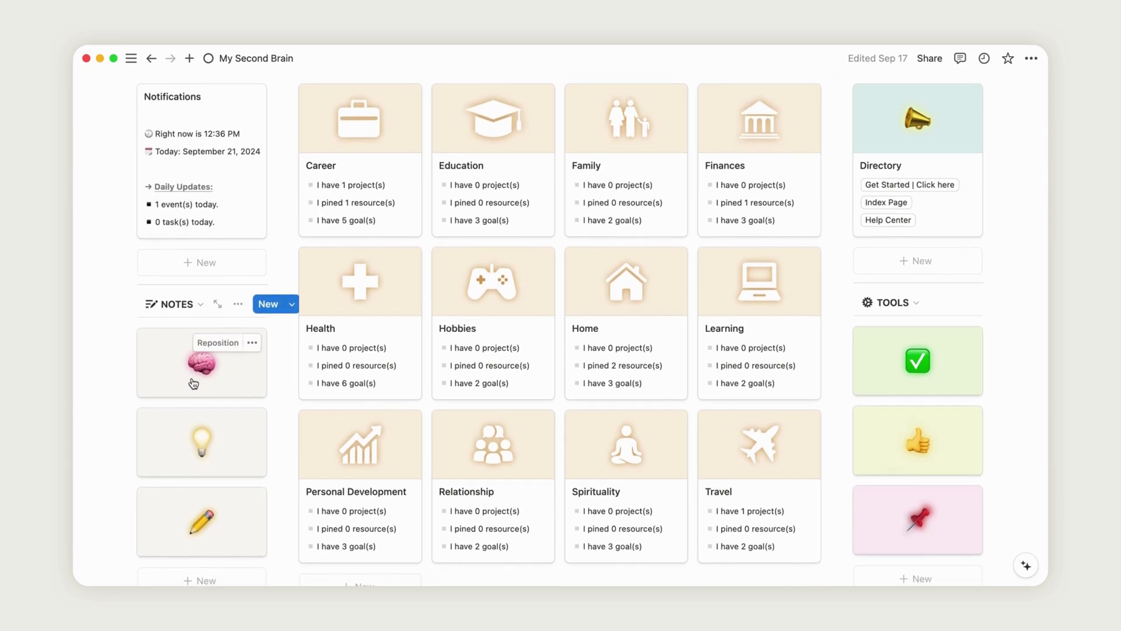
click(194, 383)
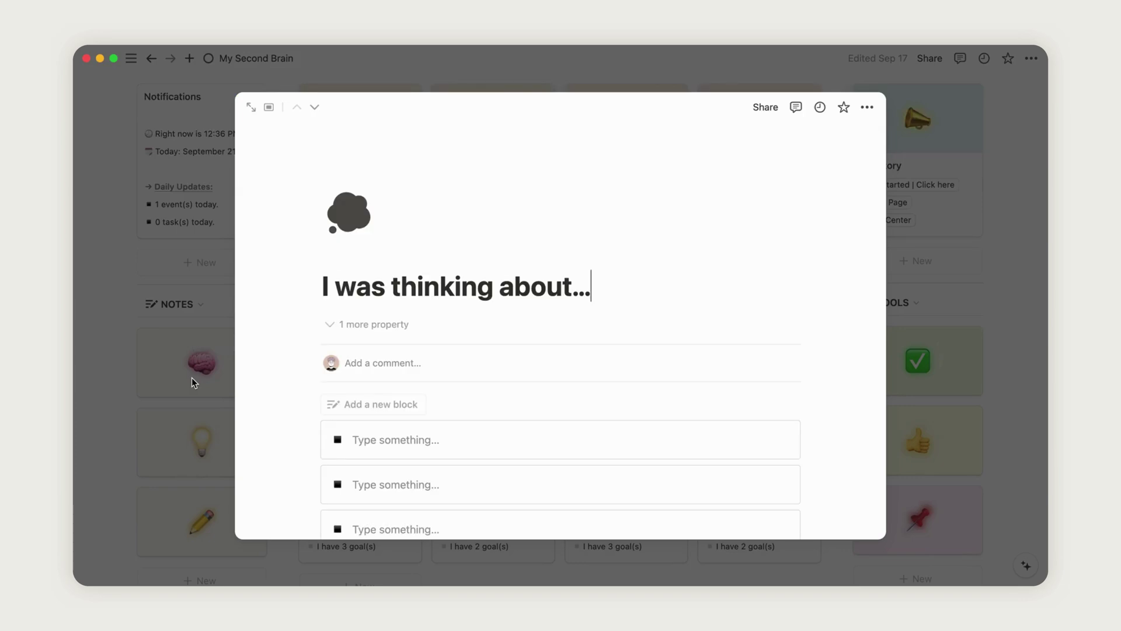
click(317, 107)
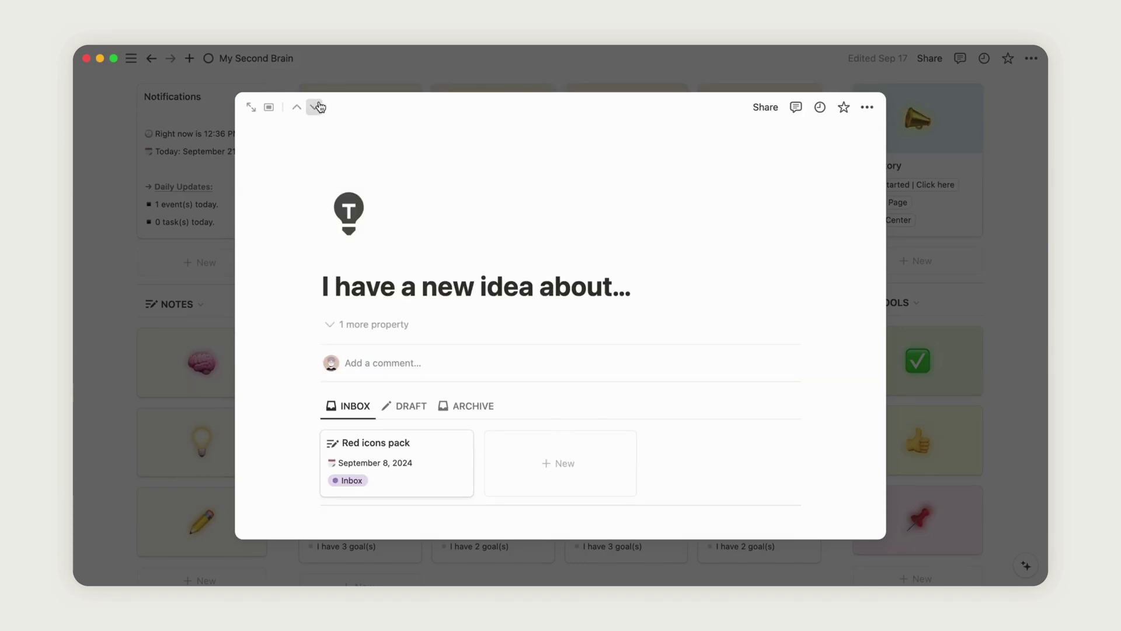
click(315, 106)
click(990, 228)
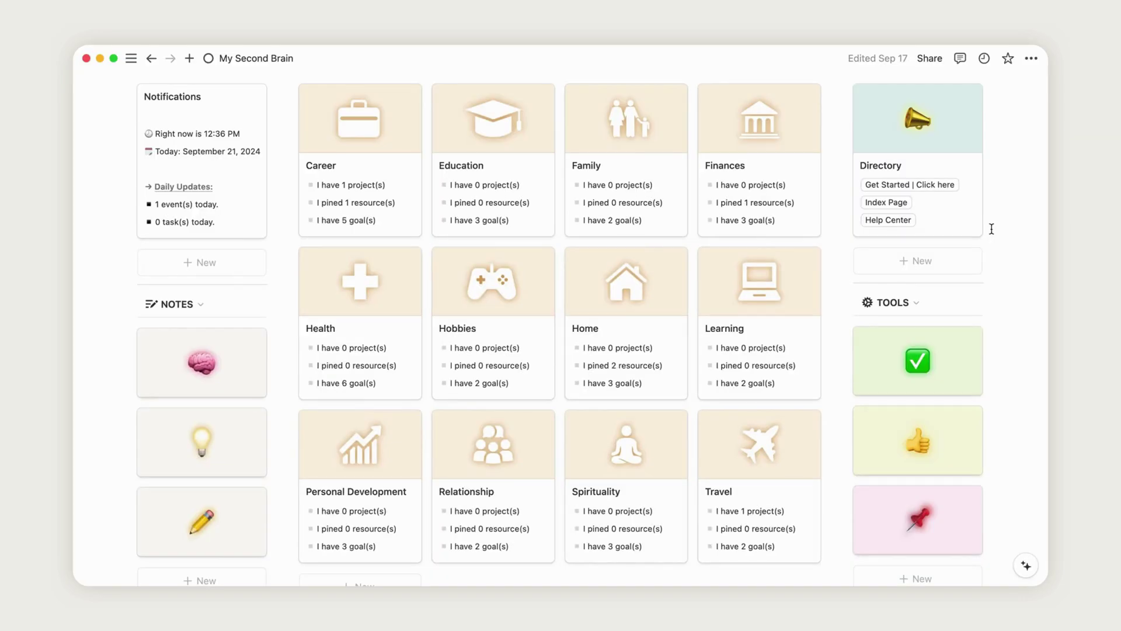
Preview the To-do List and Mood Tracker tool pages, then open Get Started my Day.
click(911, 370)
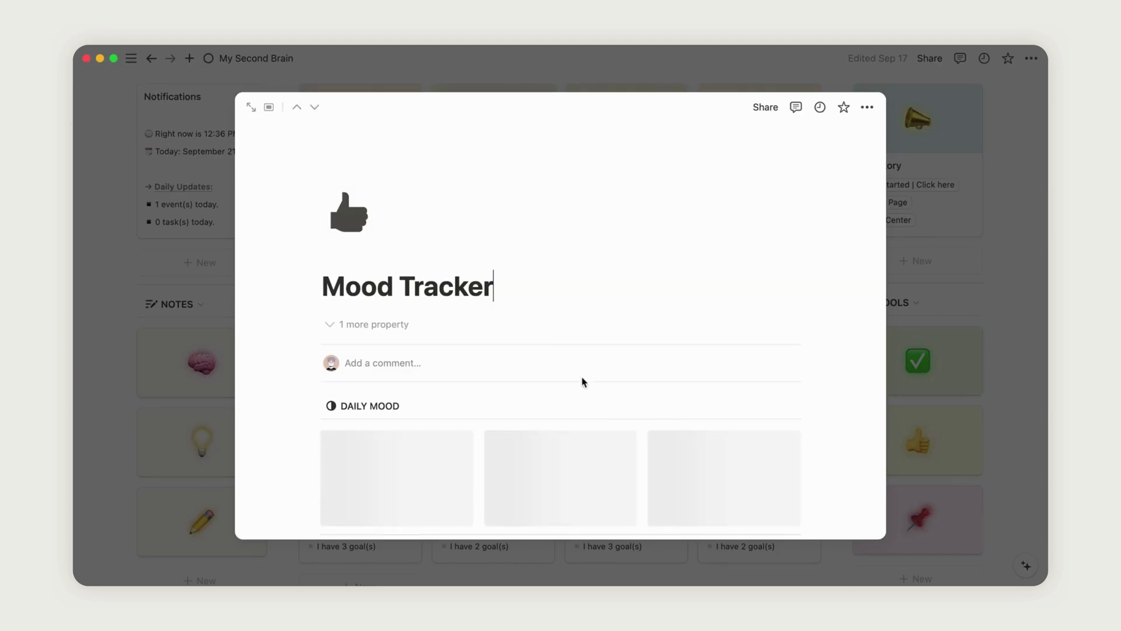
scroll(598, 420, down, 5)
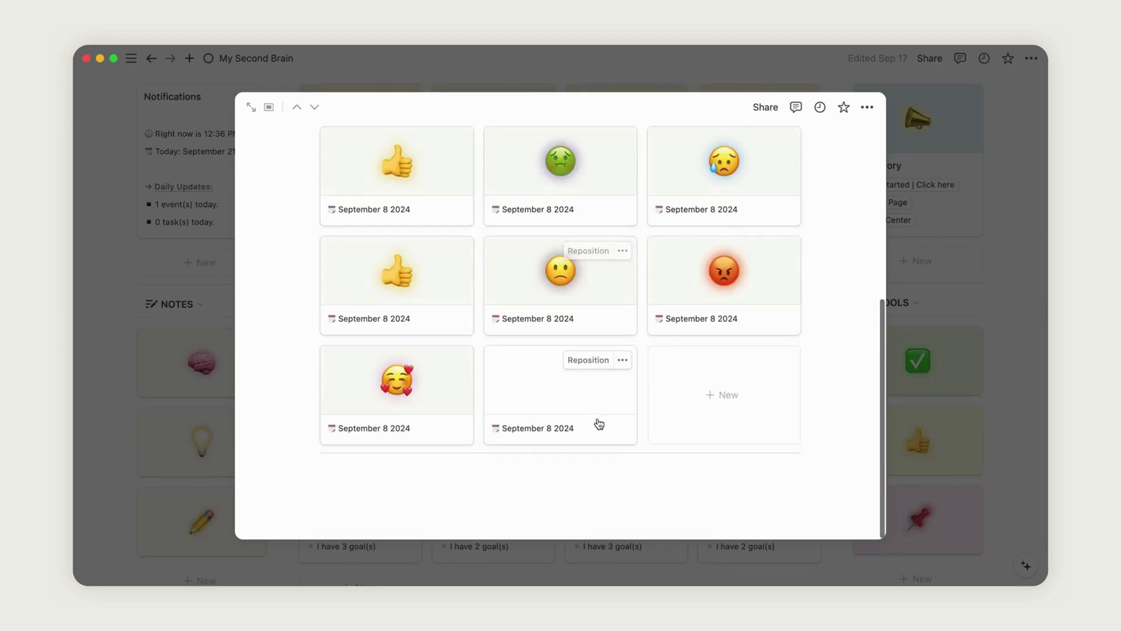
click(996, 374)
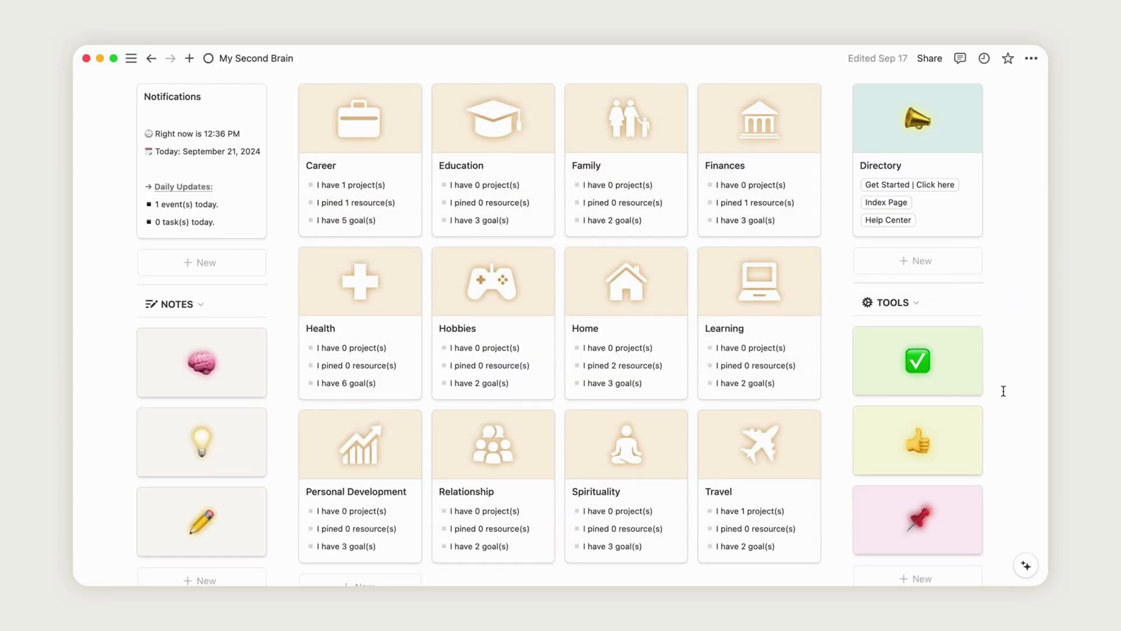
click(935, 190)
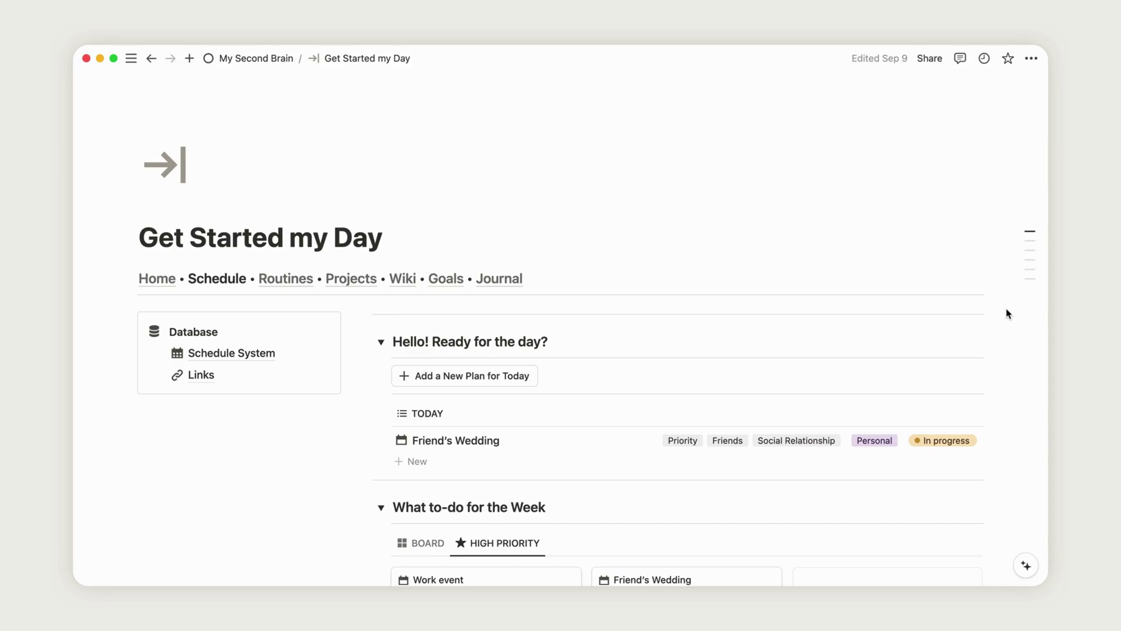
scroll(1007, 314, down, 10)
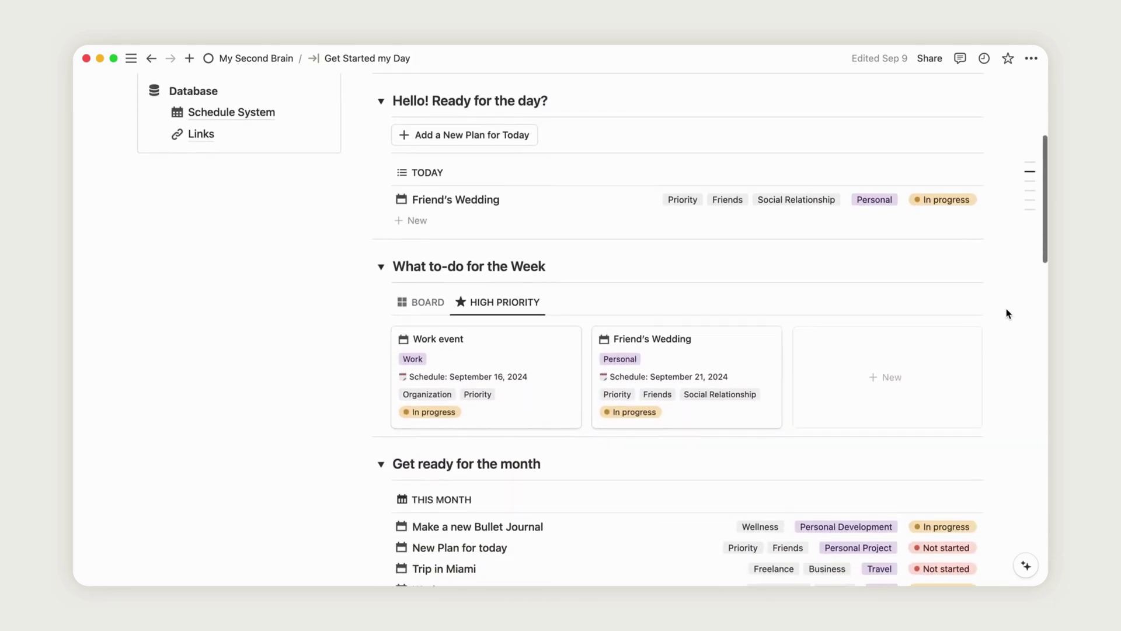
scroll(1006, 313, down, 10)
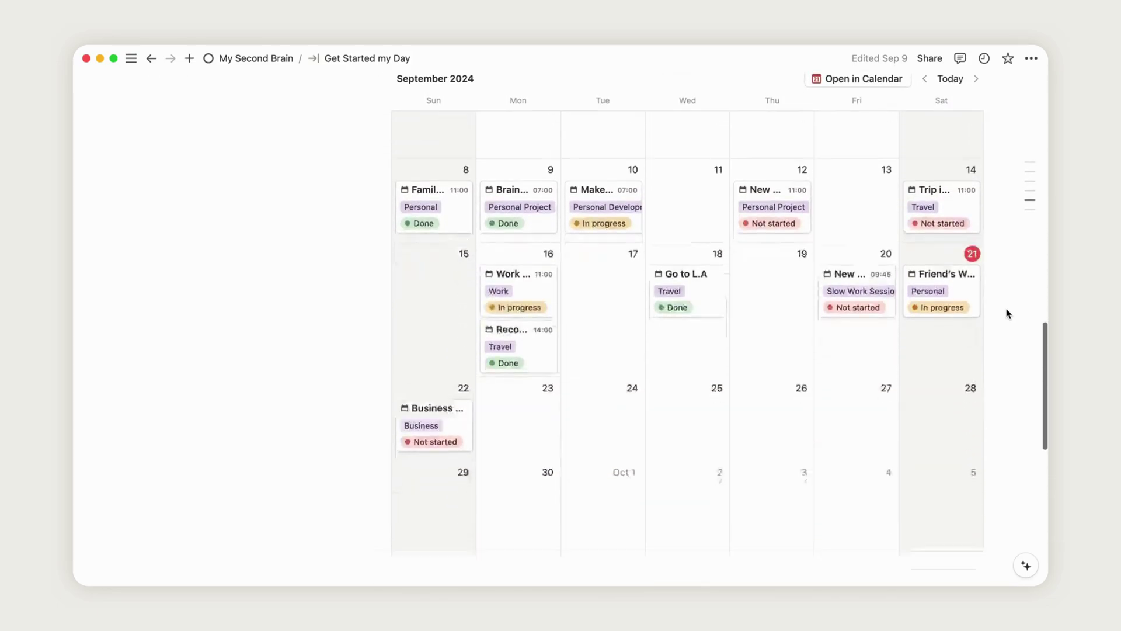
scroll(1006, 314, down, 6)
scroll(1007, 313, up, 17)
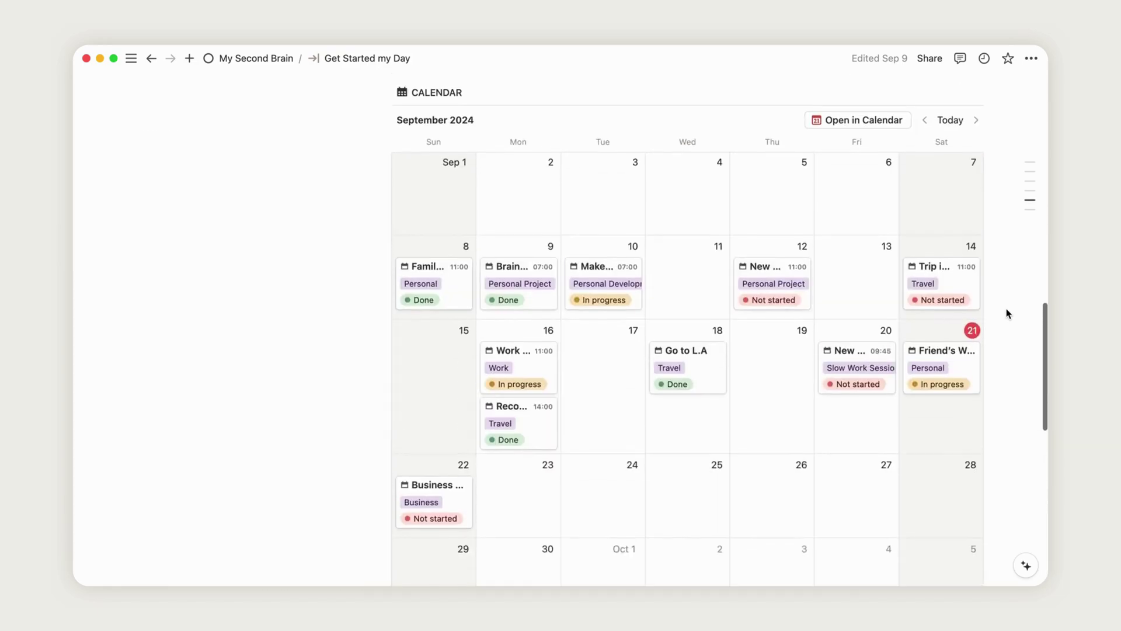
scroll(1007, 314, up, 10)
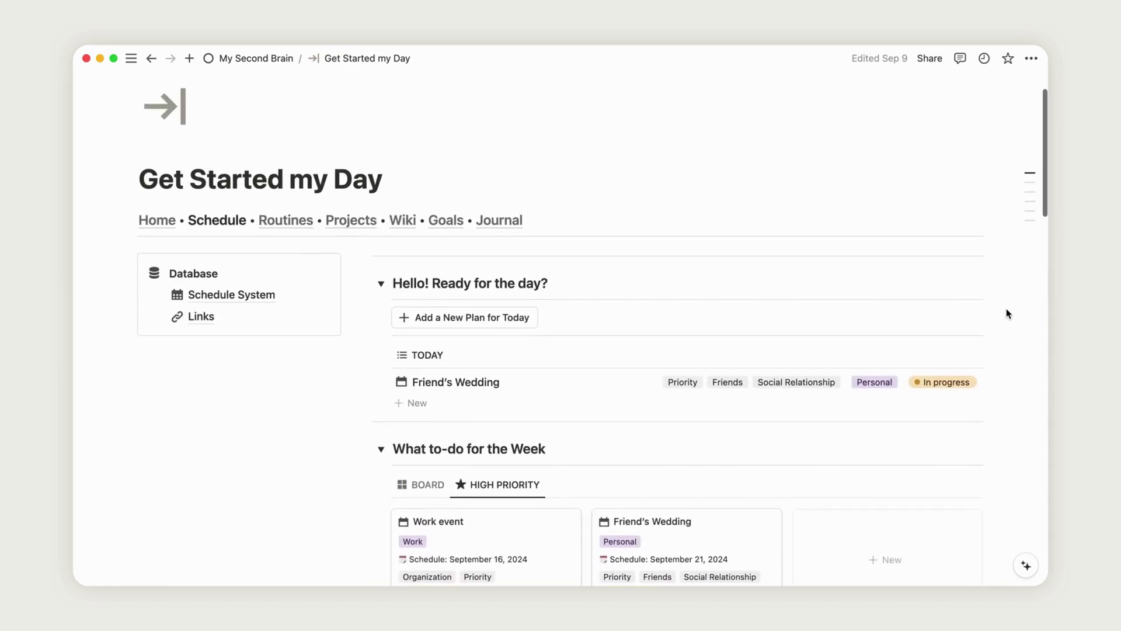
Toggle the Hello! Ready for the day? section, add a 'New Plan for today' entry and open it.
click(382, 283)
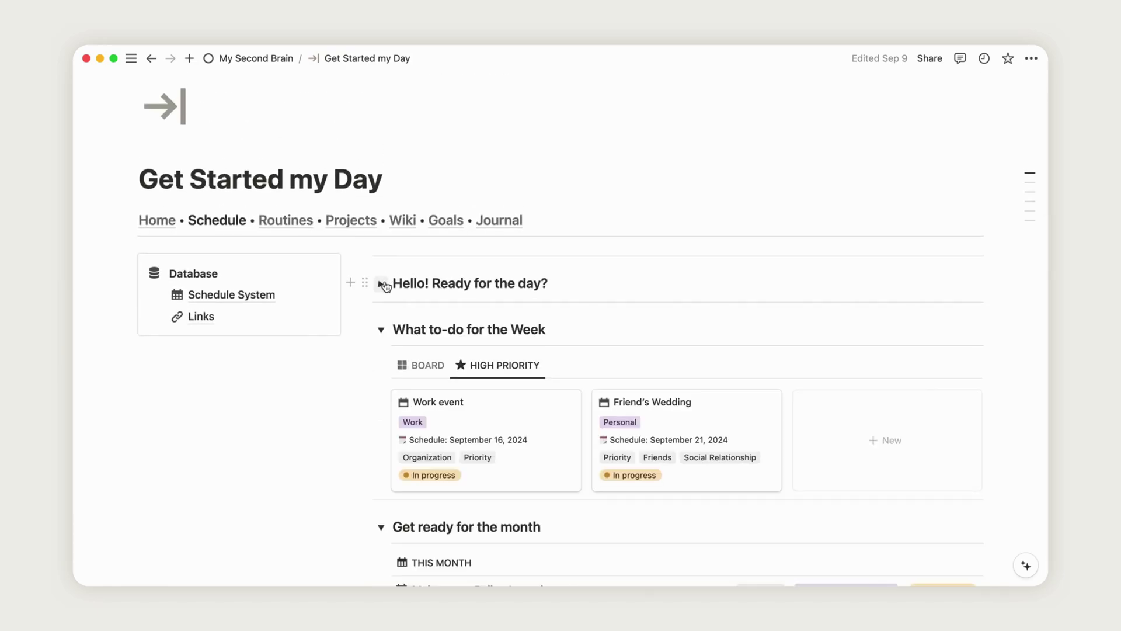
click(382, 283)
click(446, 319)
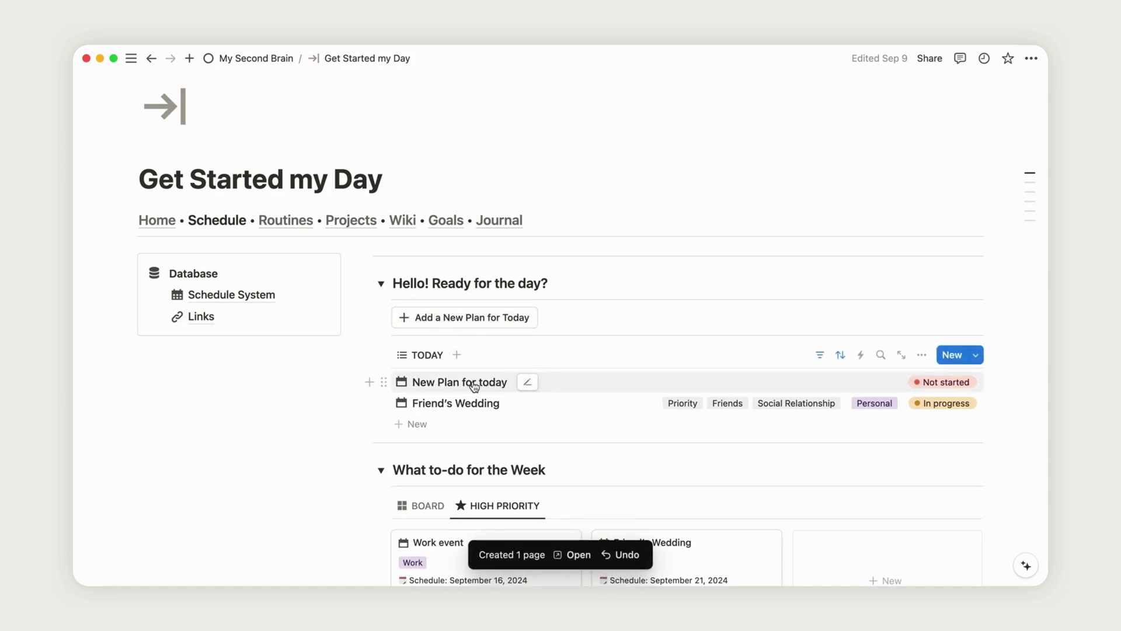
click(538, 388)
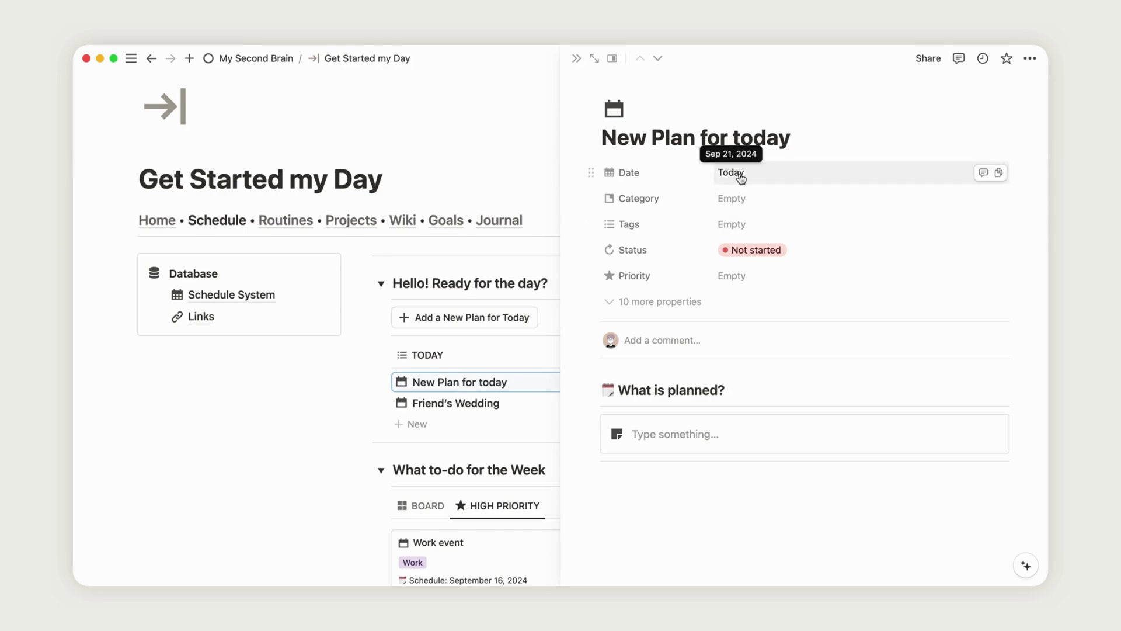
Set the plan's date to run from 5:30 PM to 7:00 PM.
click(751, 175)
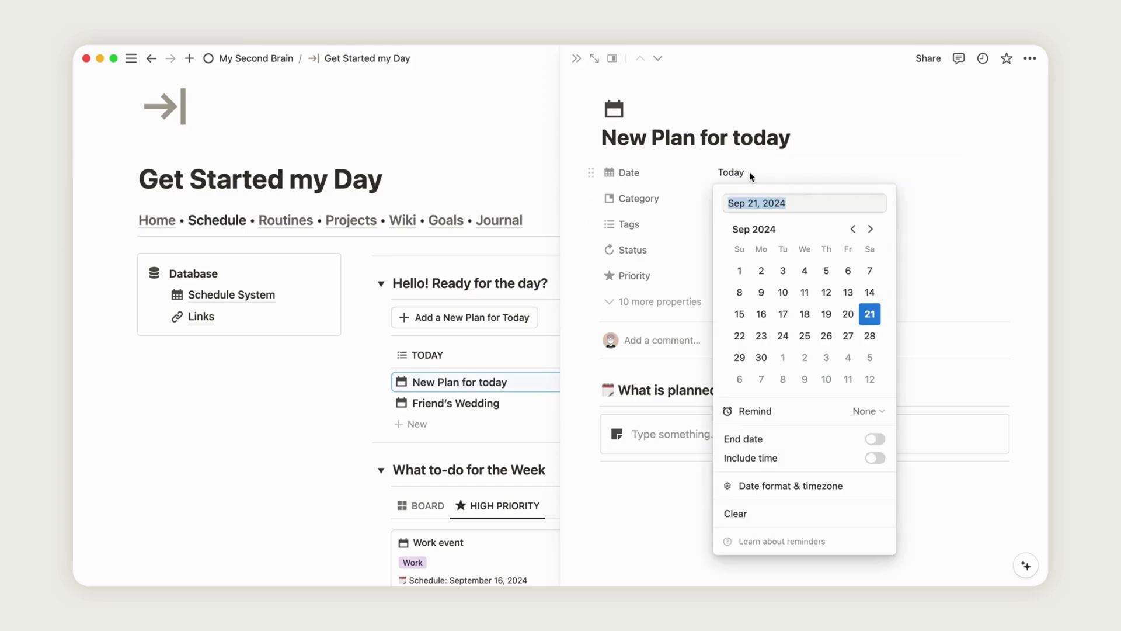
click(875, 439)
click(875, 458)
click(828, 203)
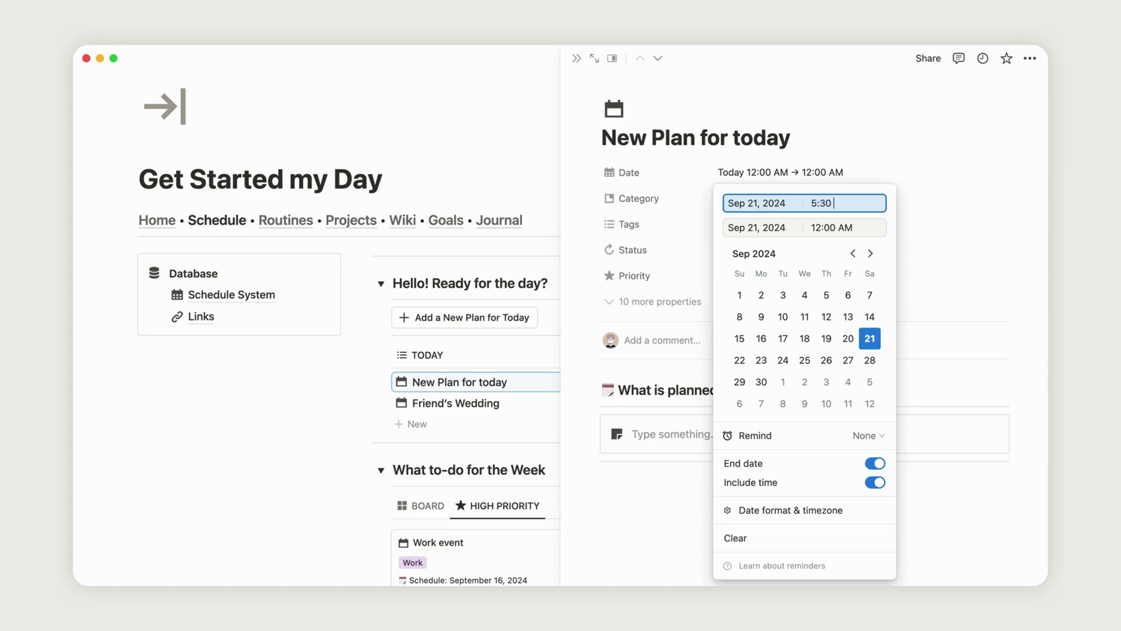
text(5:30 PM)
click(825, 225)
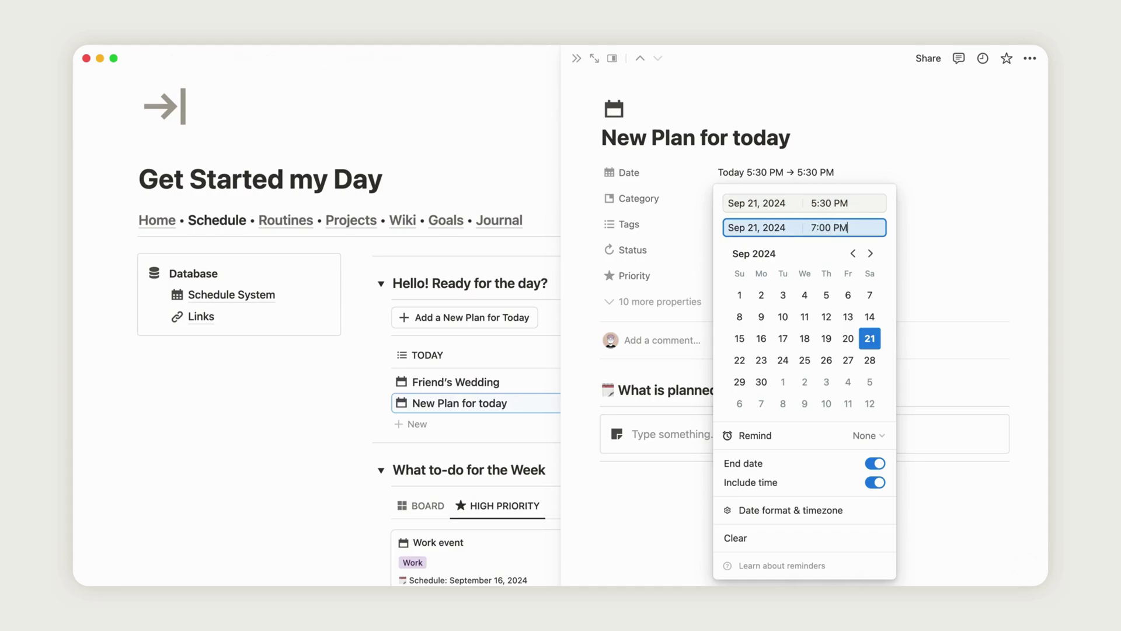
click(913, 218)
Categorize the plan as Deep Work Session, tag it Priority and Productivity, and rate it four stars.
click(779, 201)
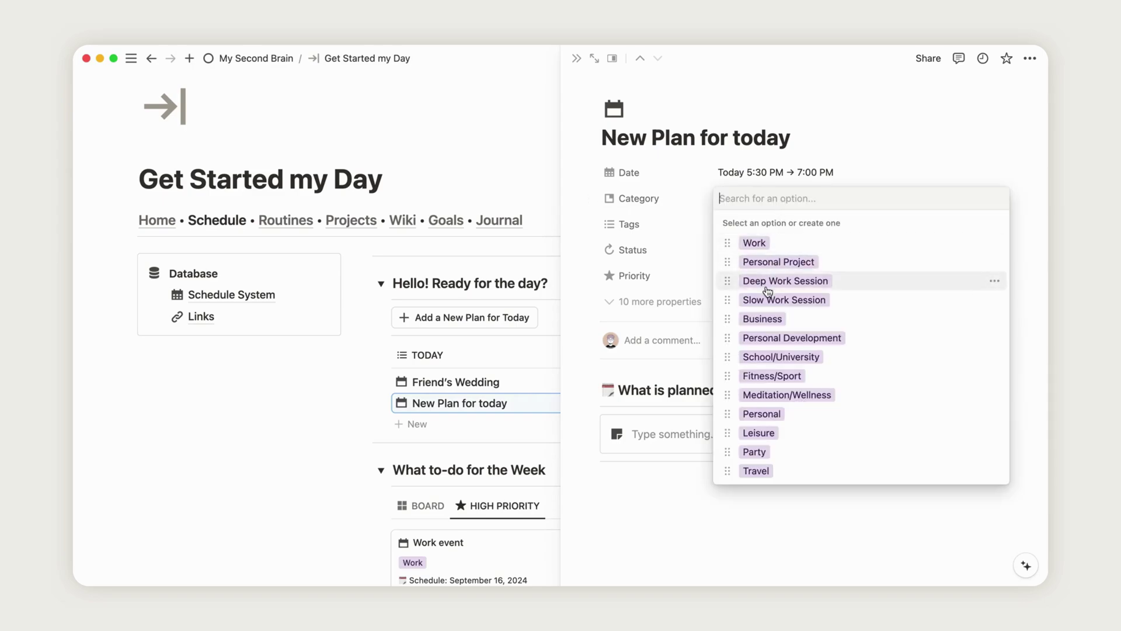
click(767, 281)
click(777, 222)
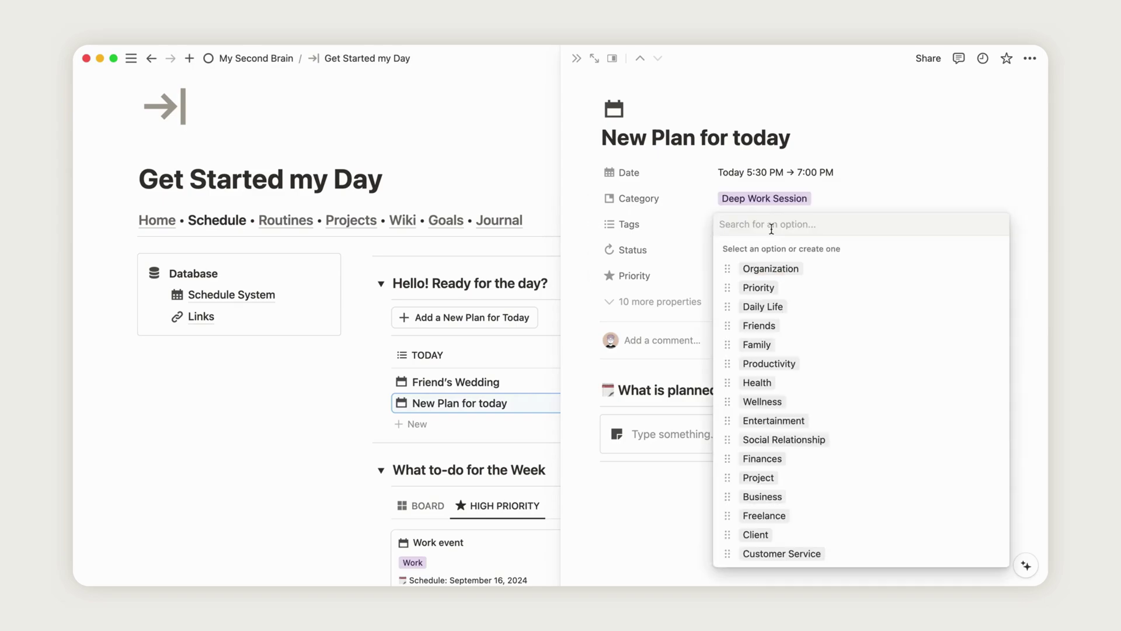
click(774, 287)
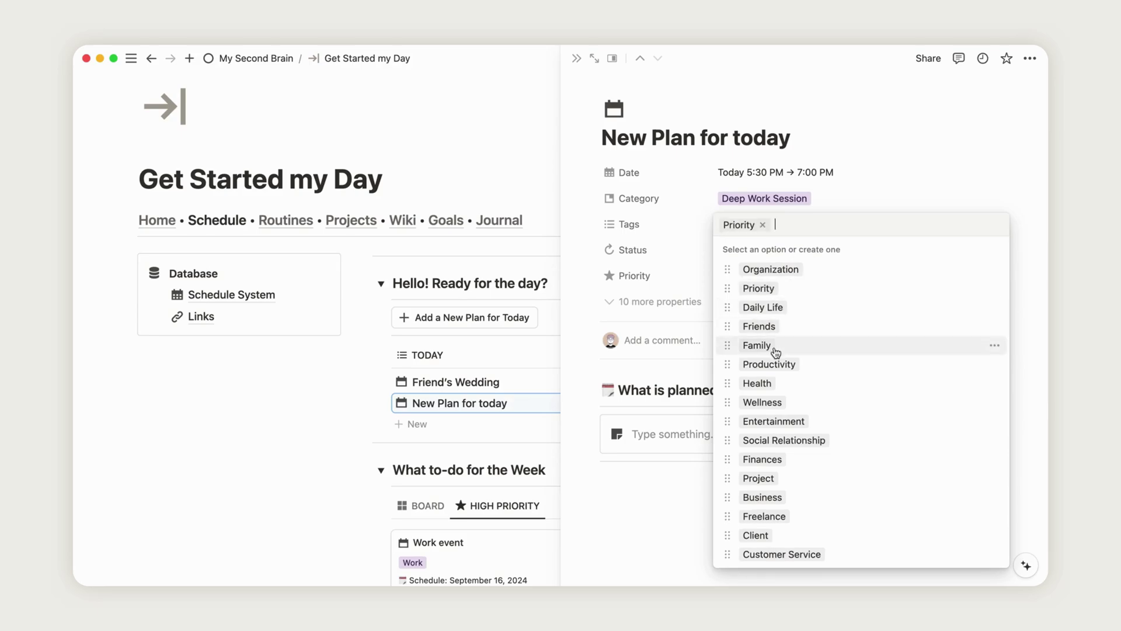
click(769, 364)
key(Escape)
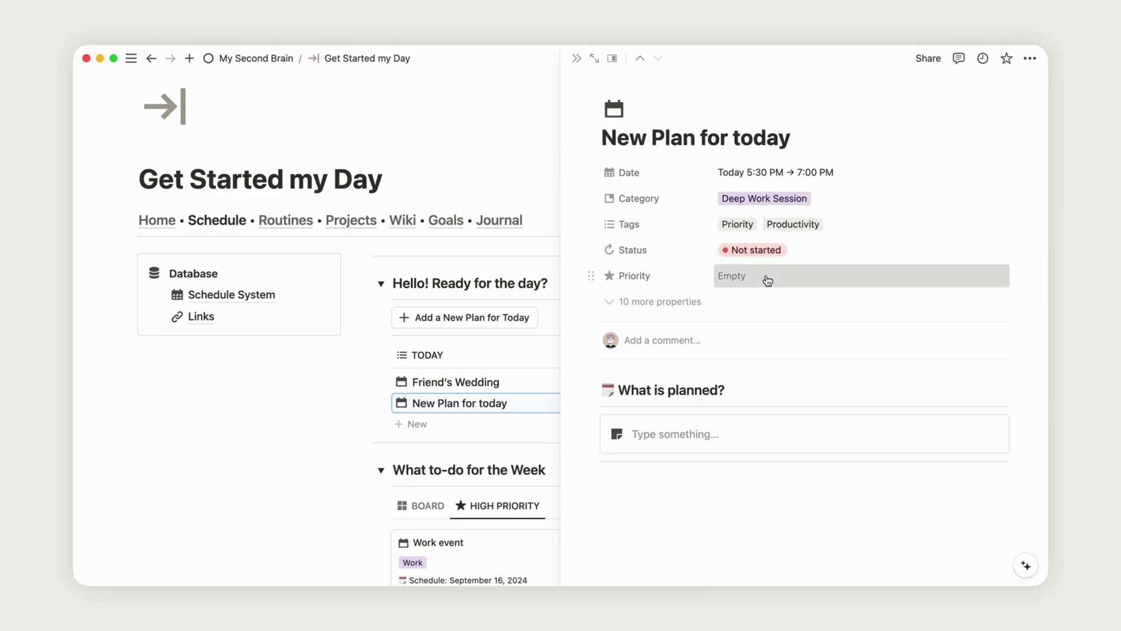
click(720, 279)
click(770, 339)
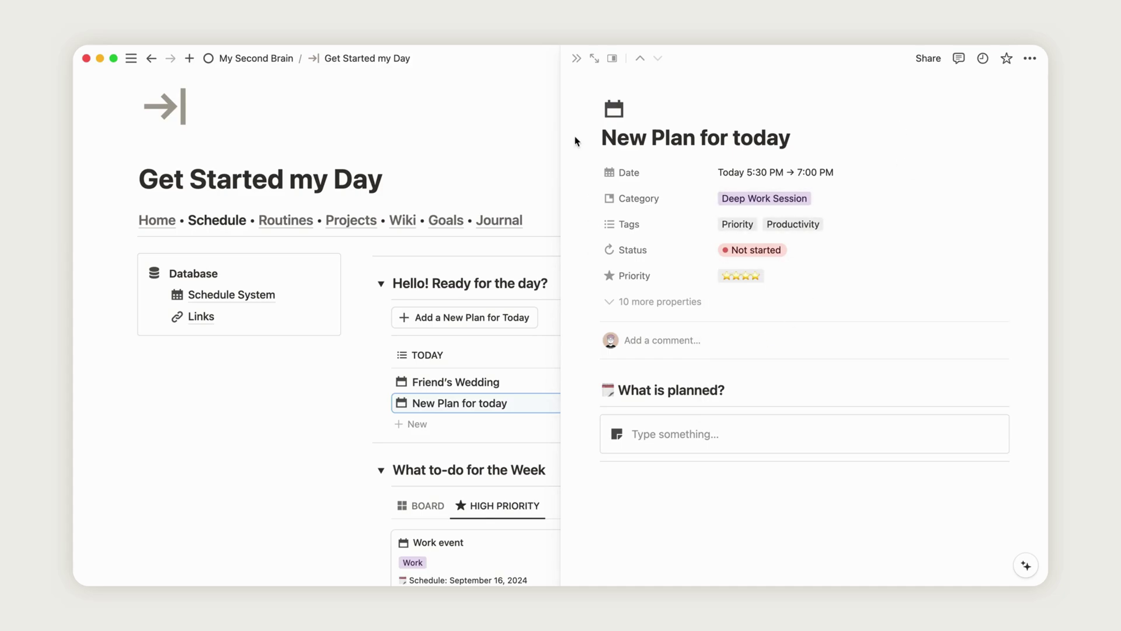
Close the side panel and switch New Plan for today's status to In progress, then Done.
click(575, 59)
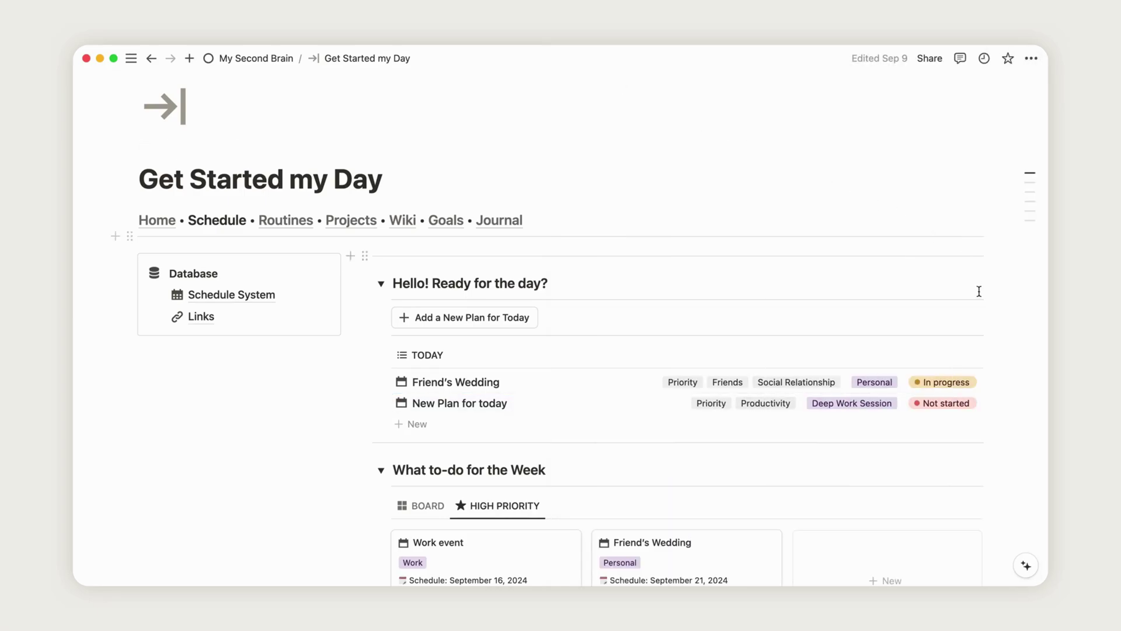
scroll(1009, 381, down, 3)
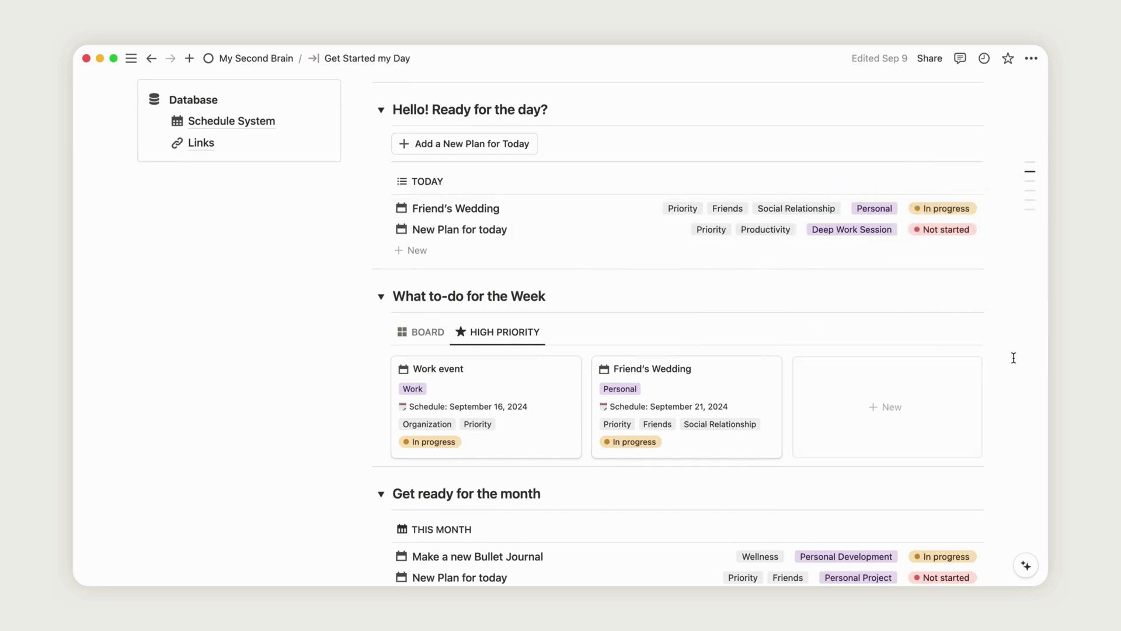
click(946, 230)
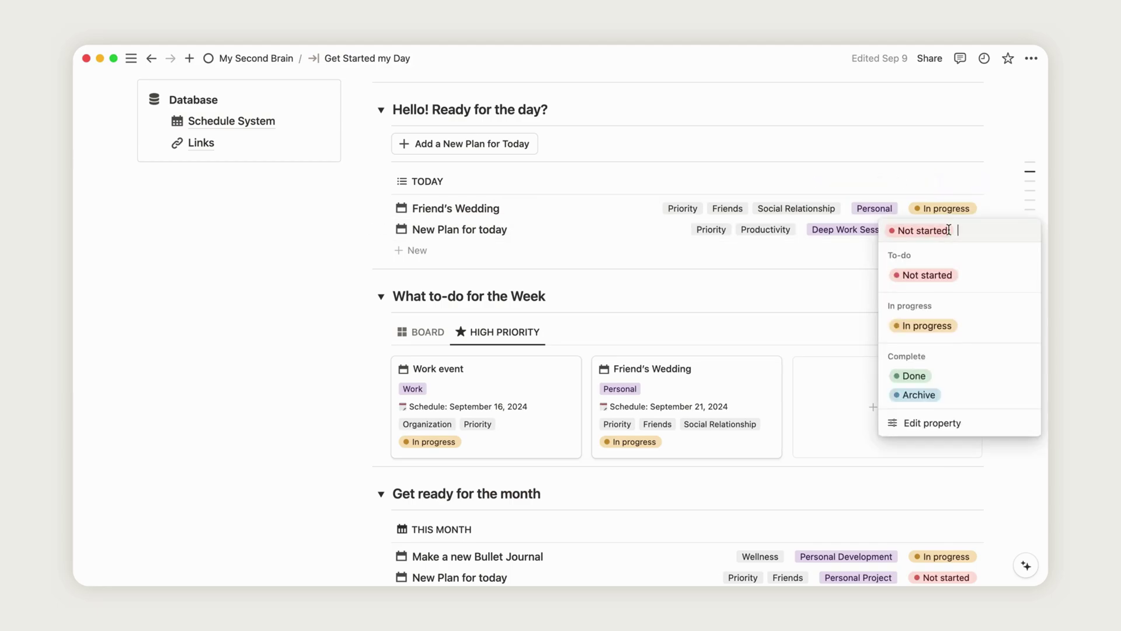
click(942, 328)
click(946, 230)
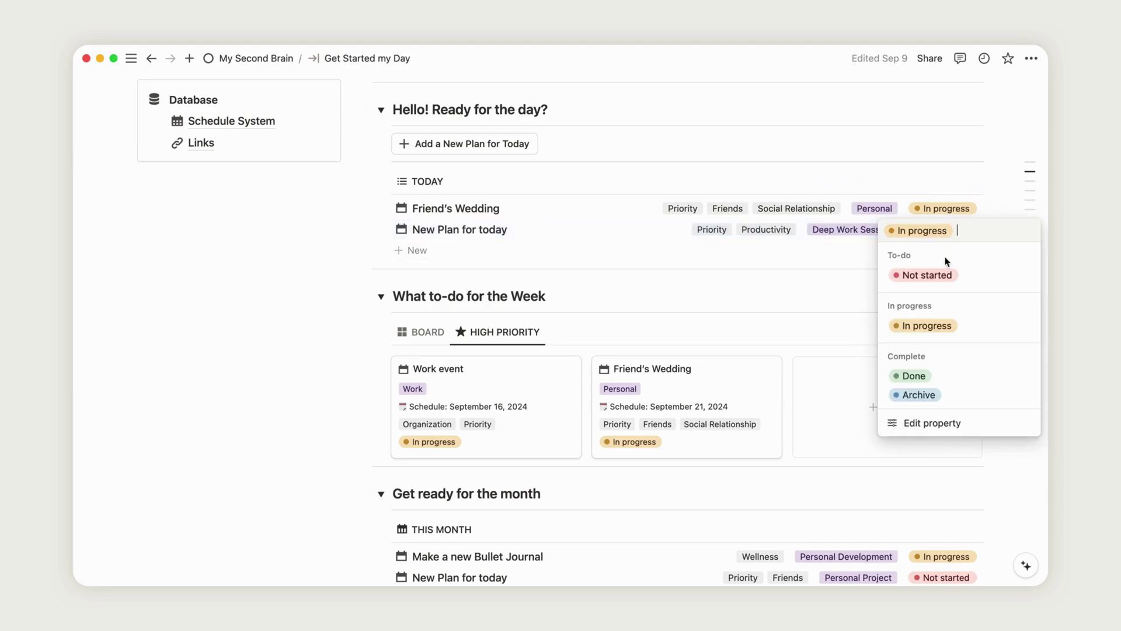
click(940, 378)
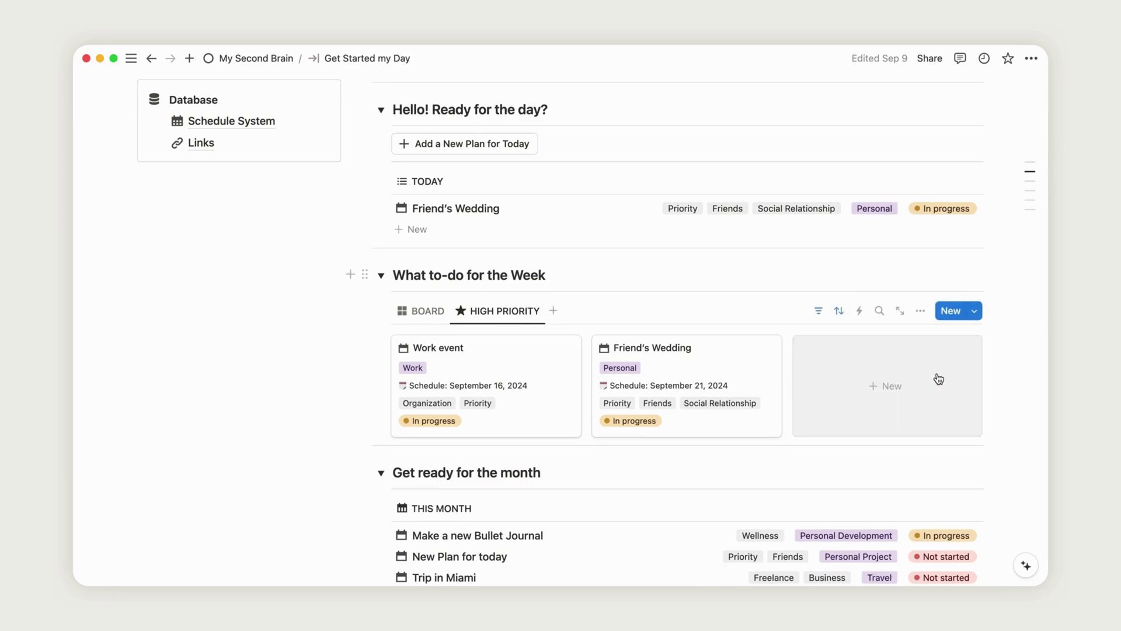
Switch What to-do for the Week to the Board view and scroll down through the calendars.
click(419, 316)
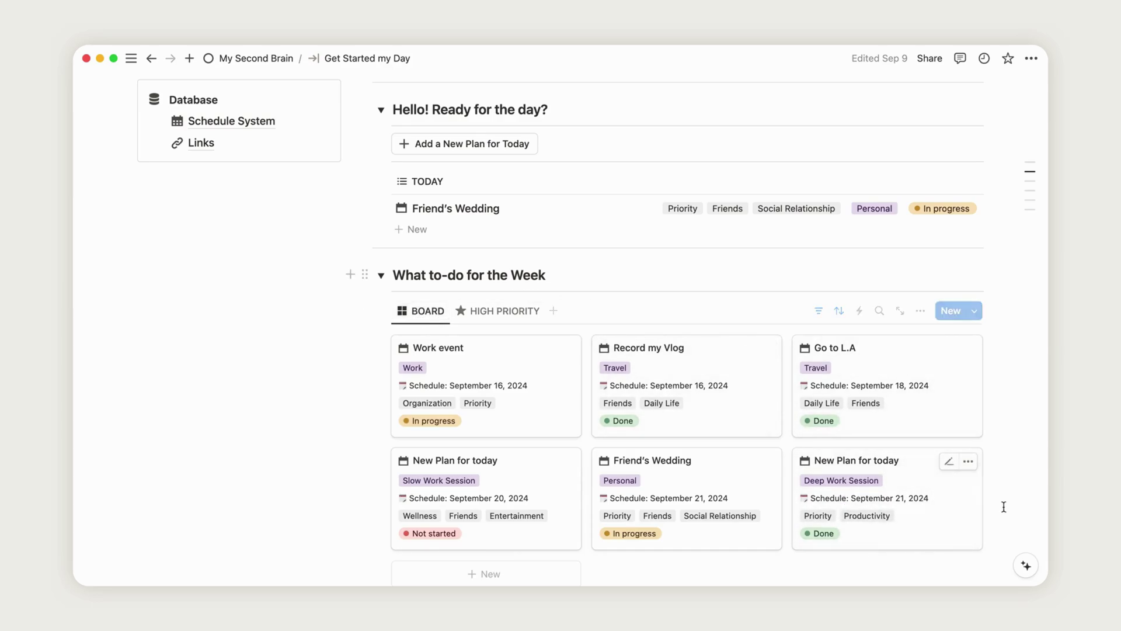
scroll(1004, 506, down, 10)
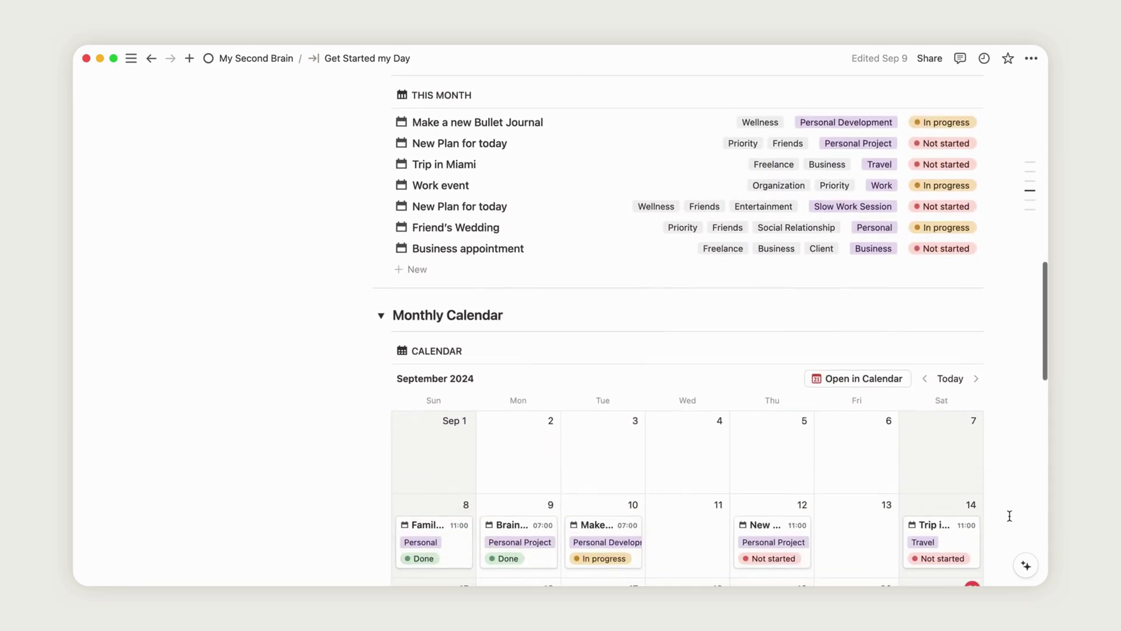
scroll(1010, 516, down, 10)
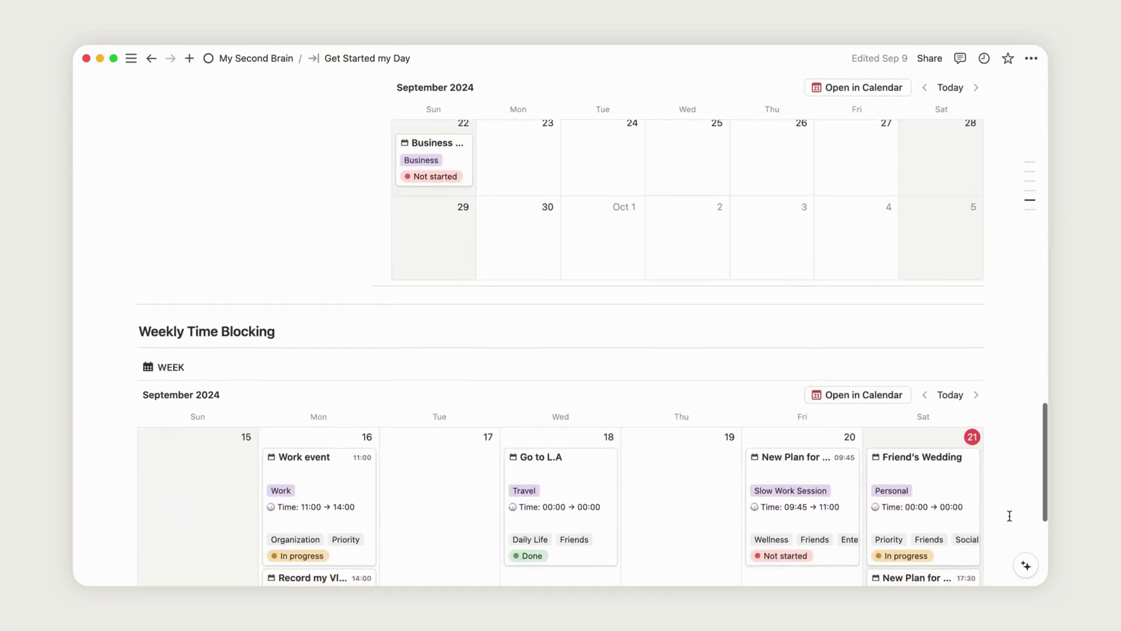
scroll(1010, 516, down, 4)
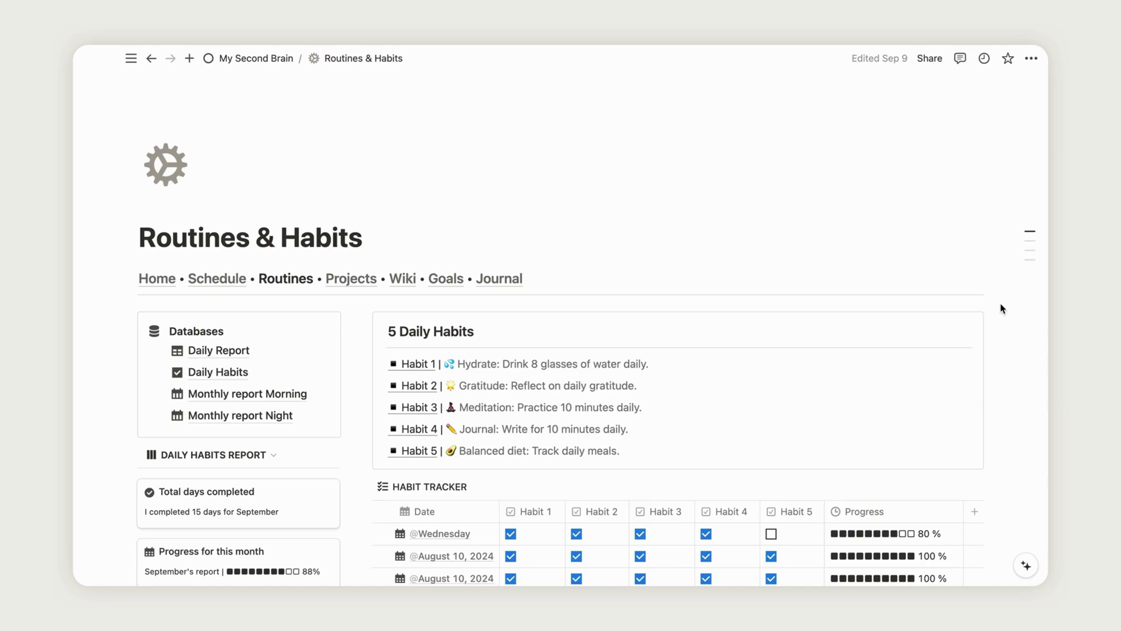
Add a new Habit Tracker entry dated today.
scroll(1000, 307, down, 5)
scroll(1002, 309, down, 4)
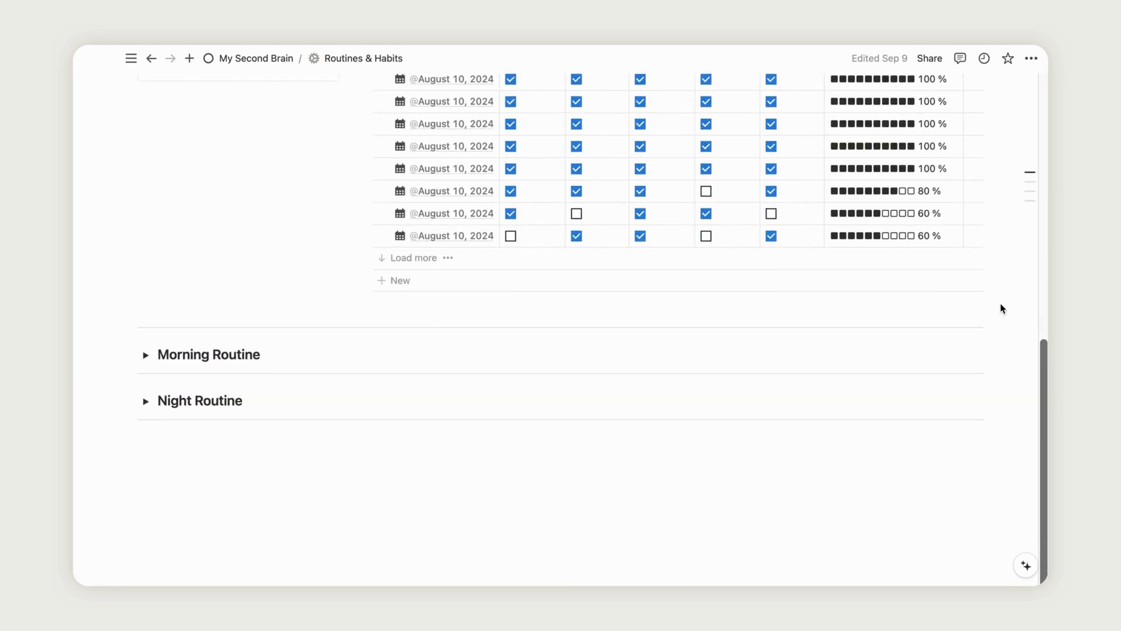
scroll(1001, 308, up, 6)
scroll(1001, 308, down, 2)
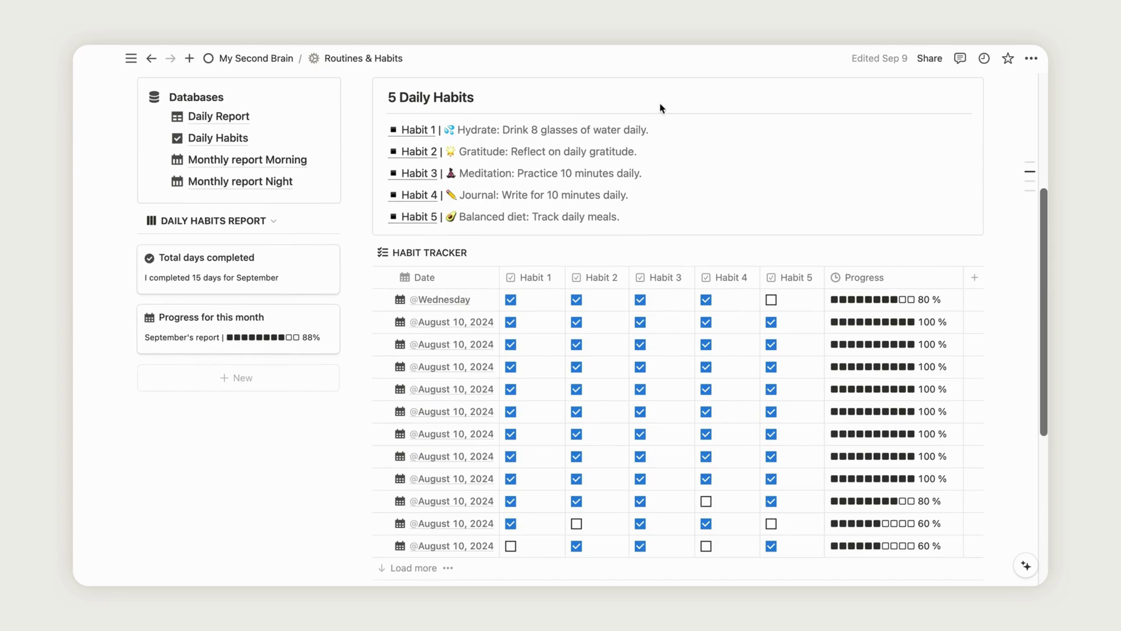
scroll(541, 136, down, 2)
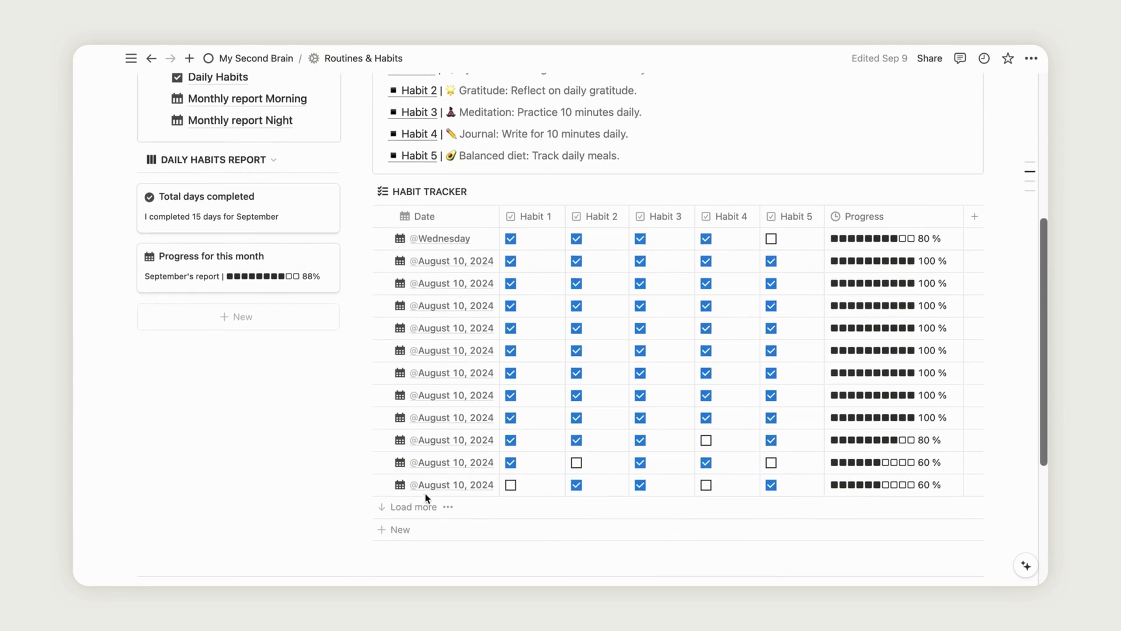
click(384, 530)
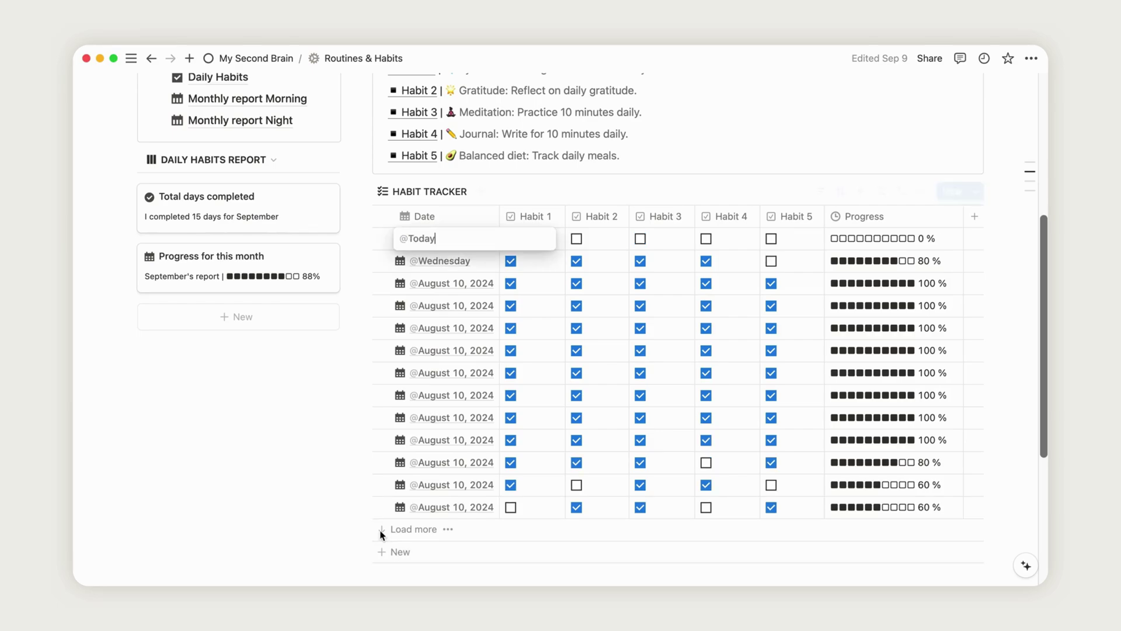
key(Escape)
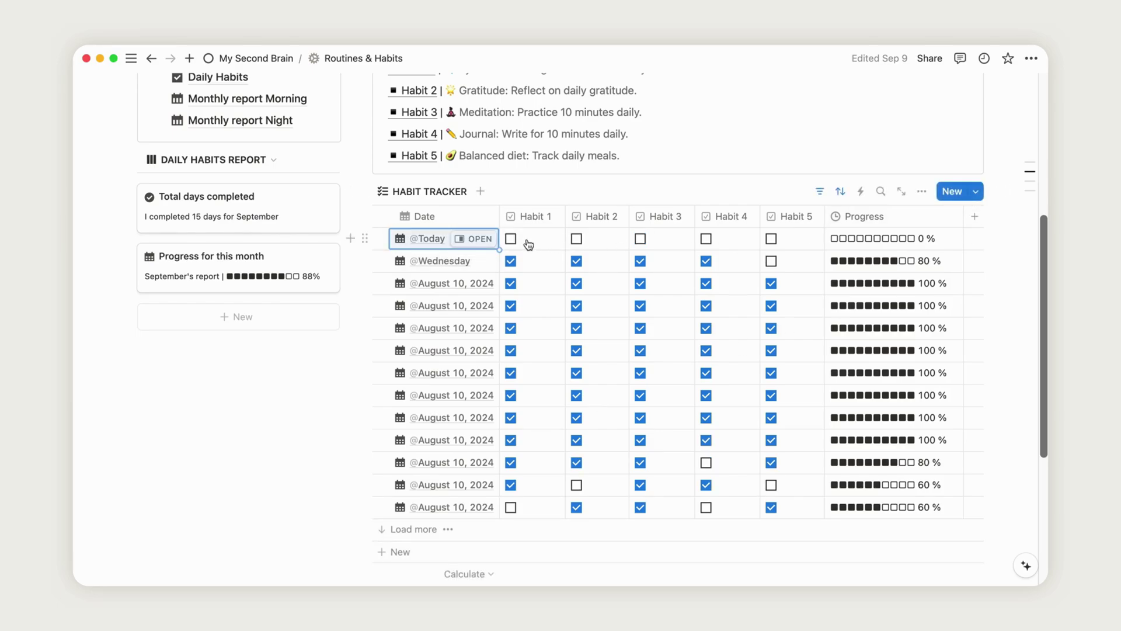
Tick Habits 1 through 5 for today's entry.
click(523, 240)
click(584, 242)
click(642, 240)
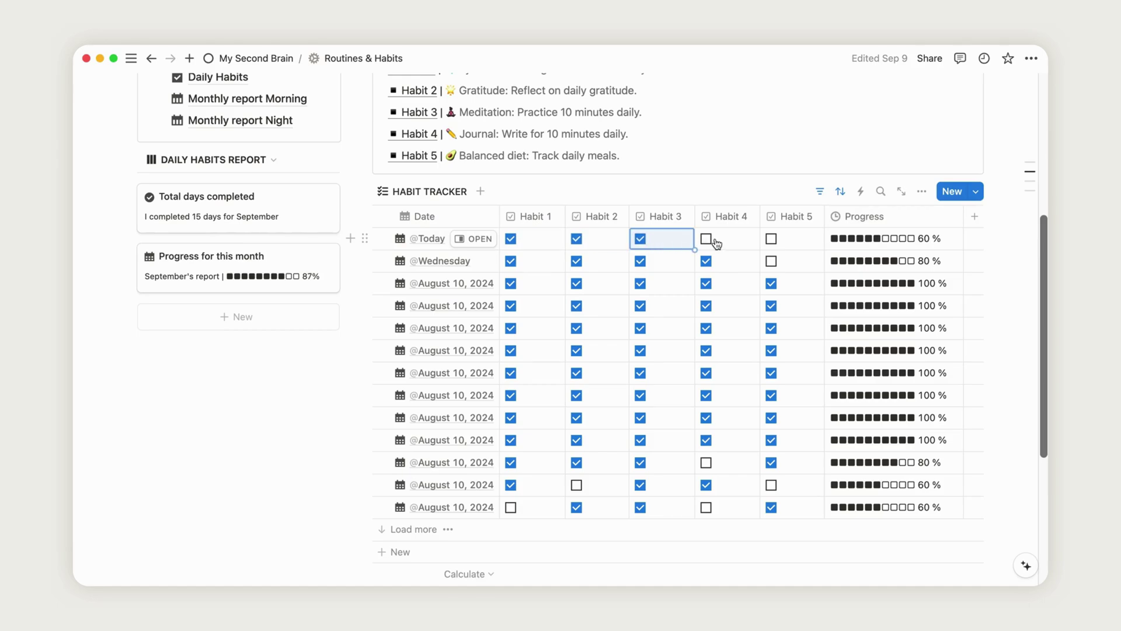
click(707, 241)
click(774, 239)
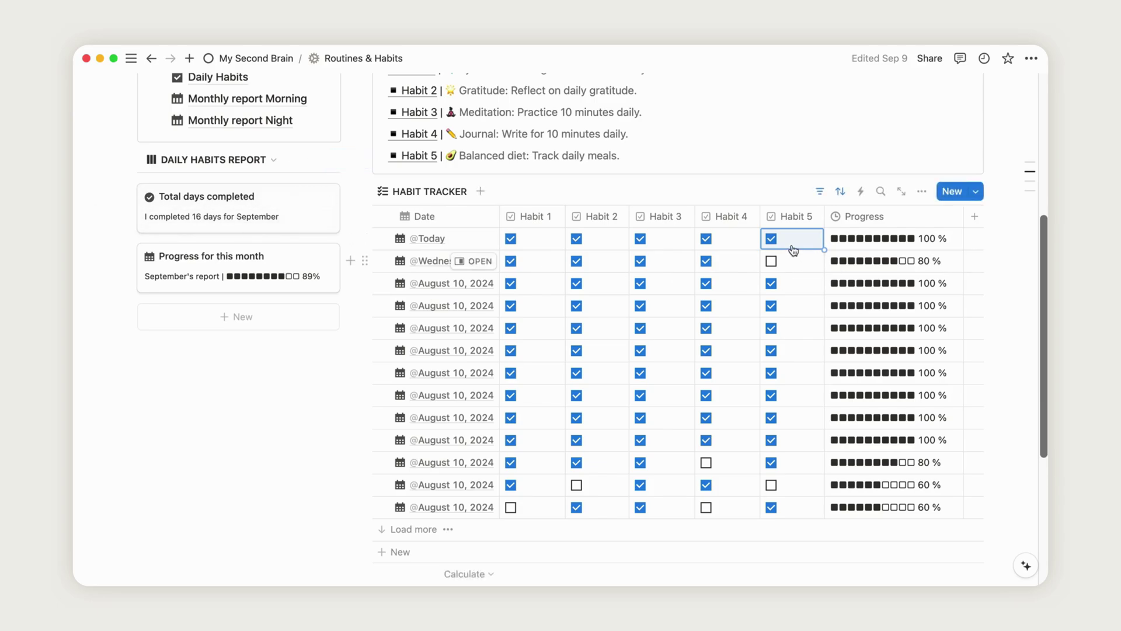
click(770, 241)
click(740, 244)
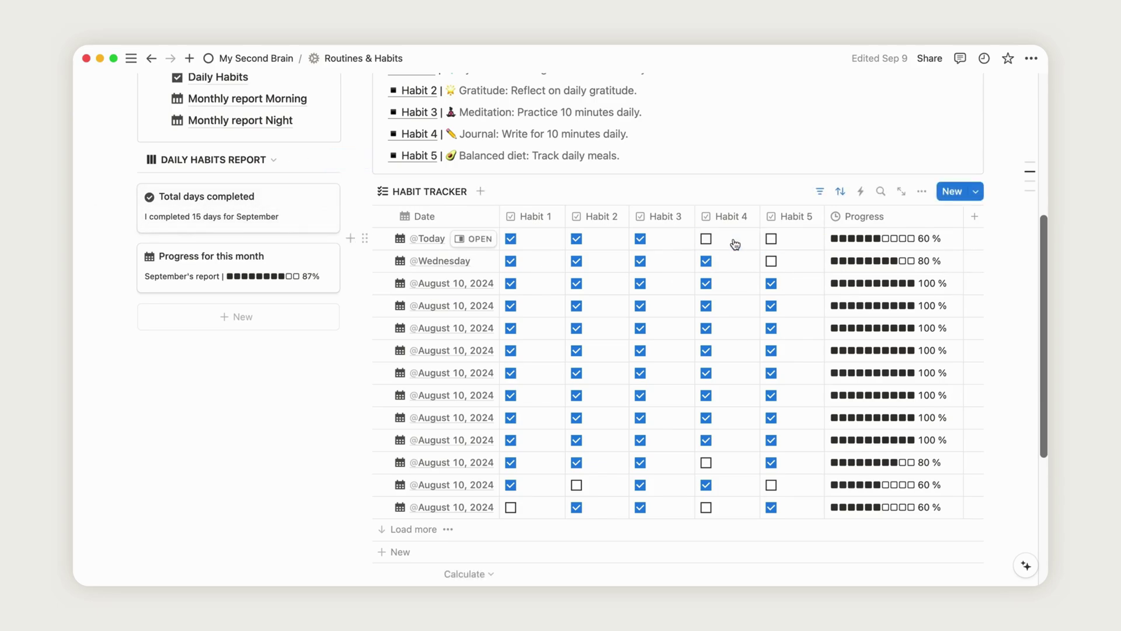
click(734, 244)
click(787, 244)
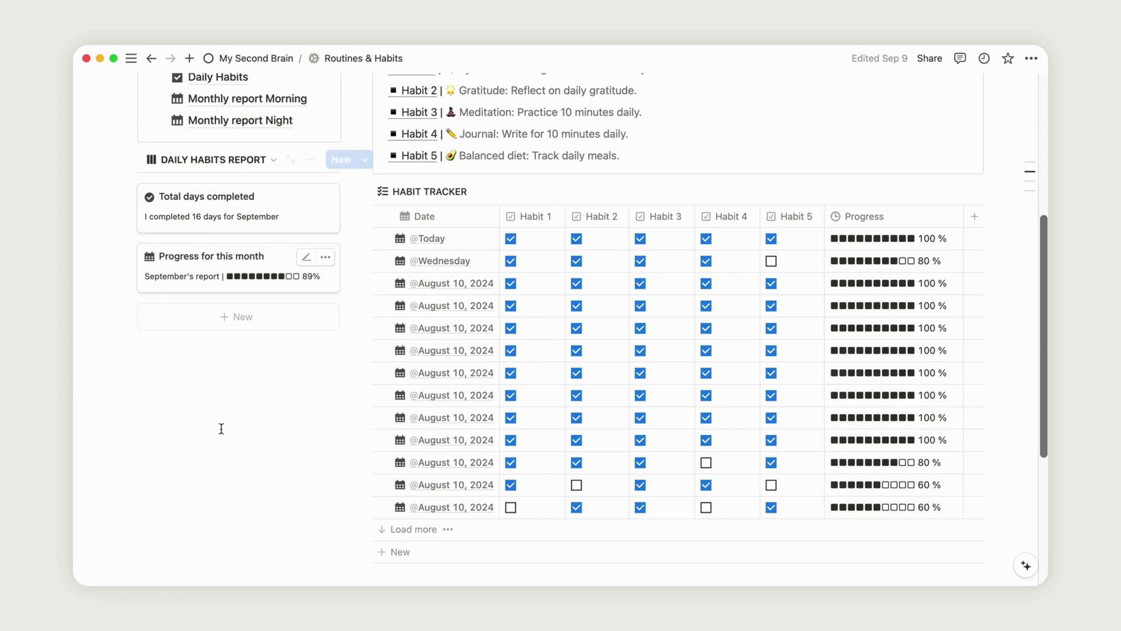
Edit Habit 1 in Morning Routine's Habits to Track to read 'Wake up at 9.00 am'.
scroll(1006, 270, down, 5)
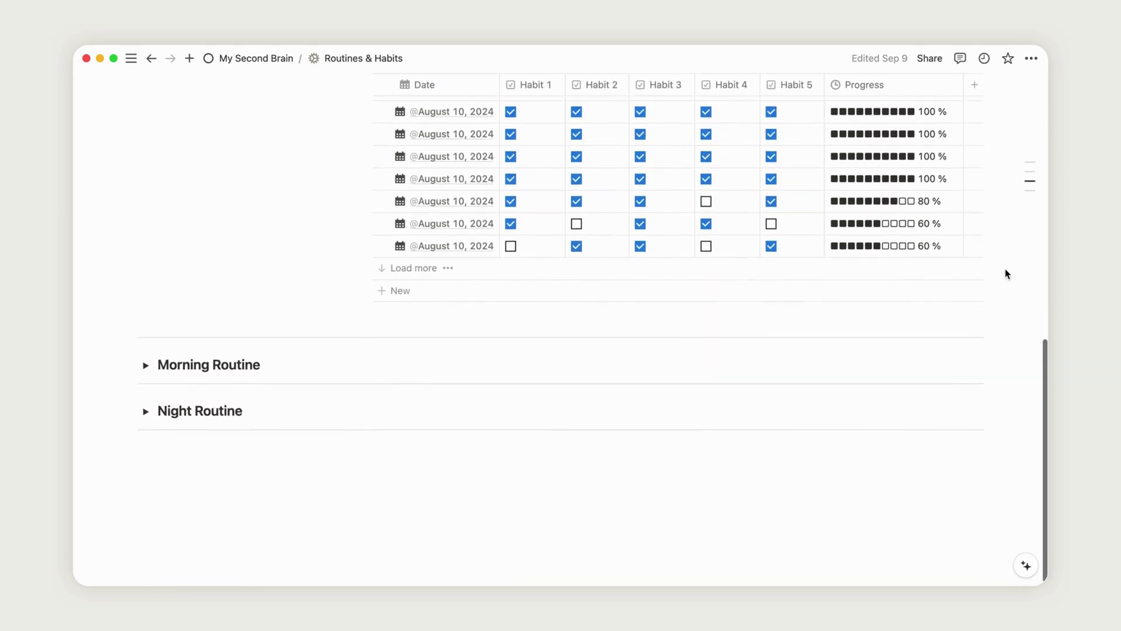
click(147, 358)
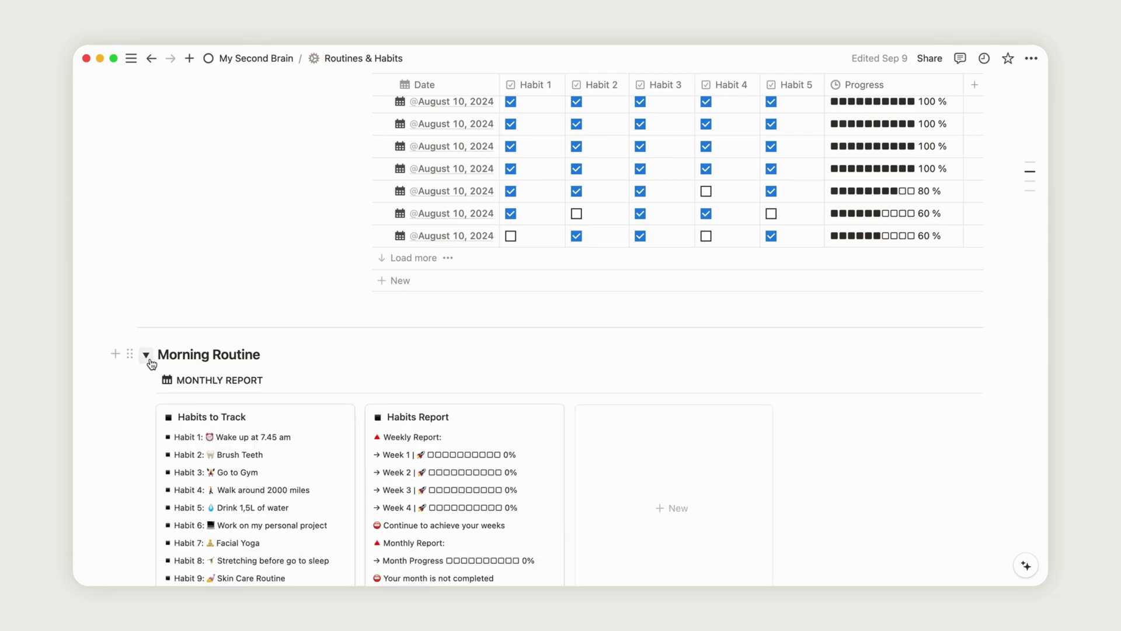
scroll(354, 430, down, 5)
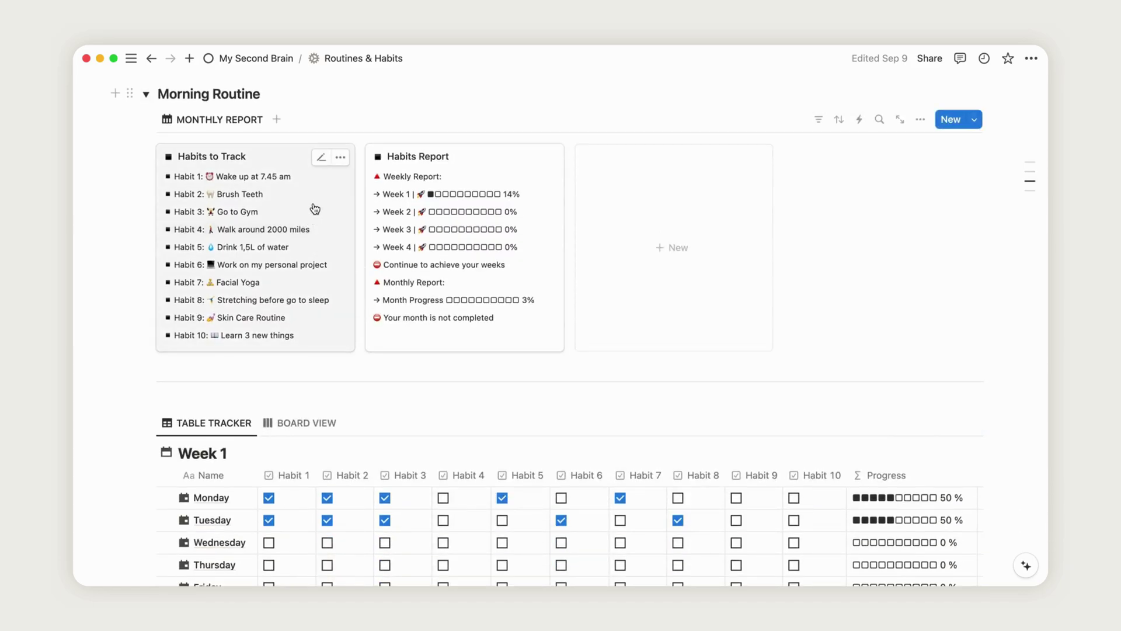
click(313, 209)
scroll(513, 461, down, 1)
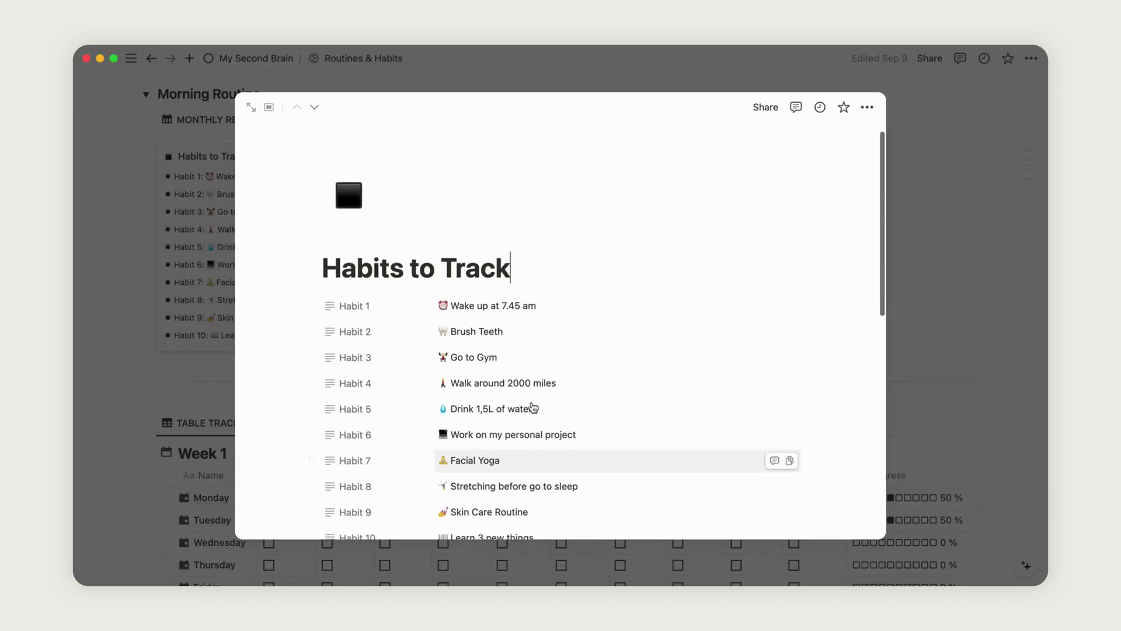
click(512, 309)
double_click(516, 304)
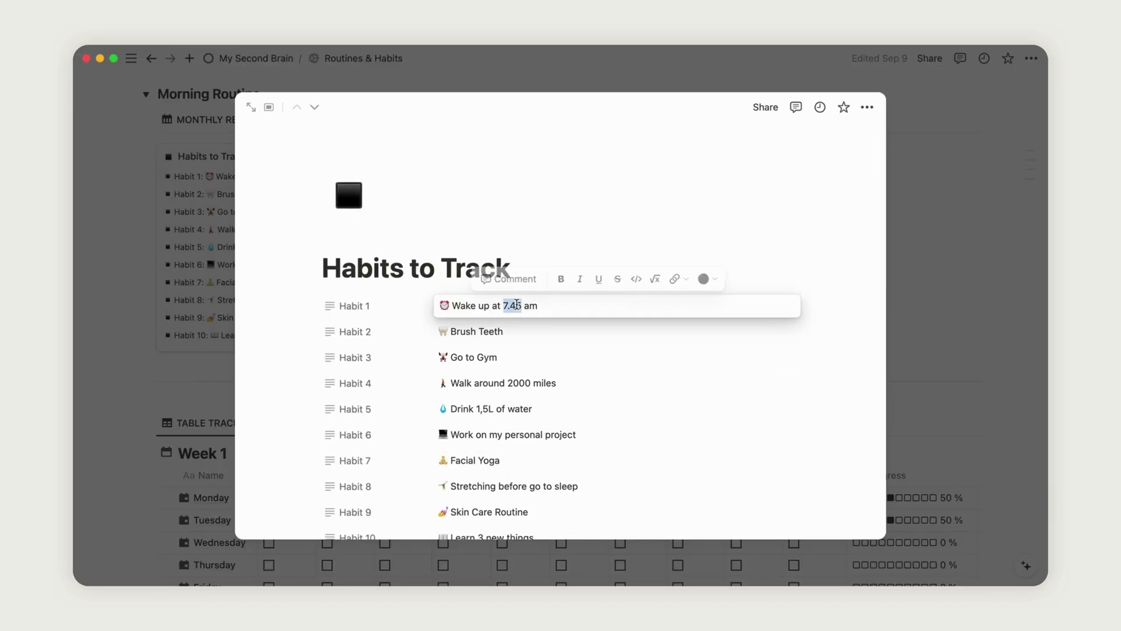
text(9)
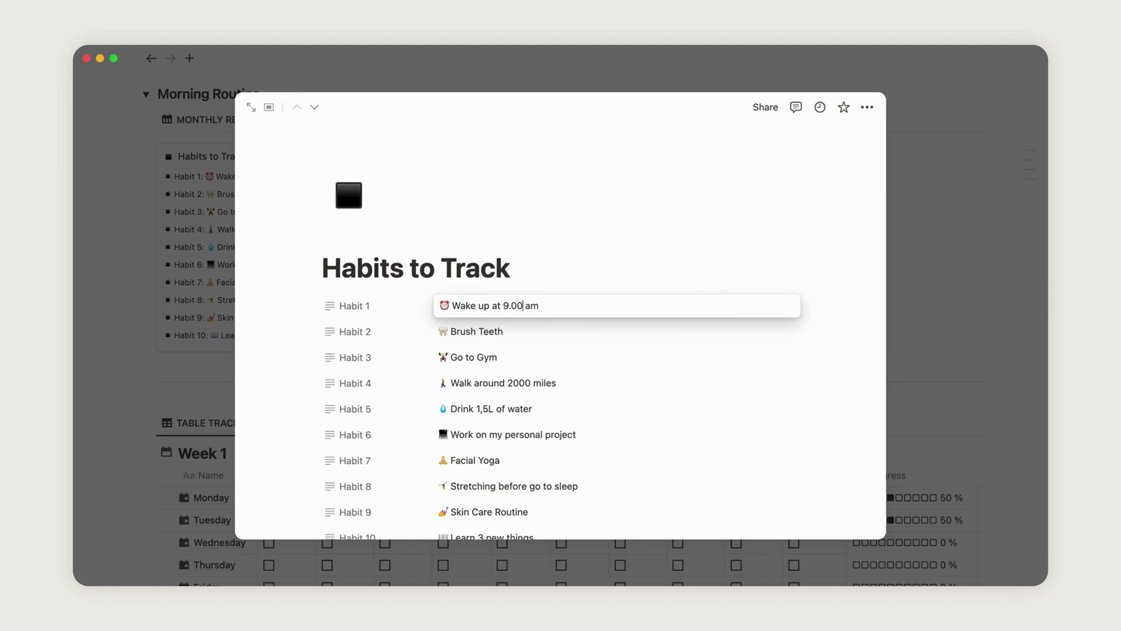
click(756, 261)
Close Habits to Track and tick Monday's Habit 4 and Wednesday's Habits 1–3, 5, 6, 8–10.
click(894, 259)
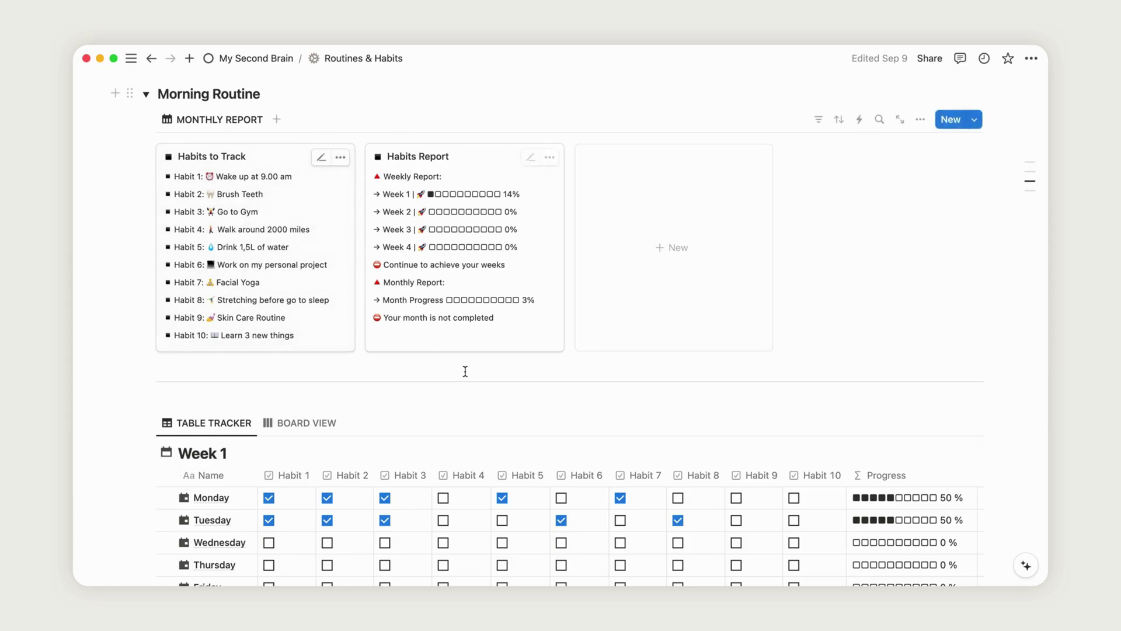
scroll(465, 372, down, 5)
click(443, 268)
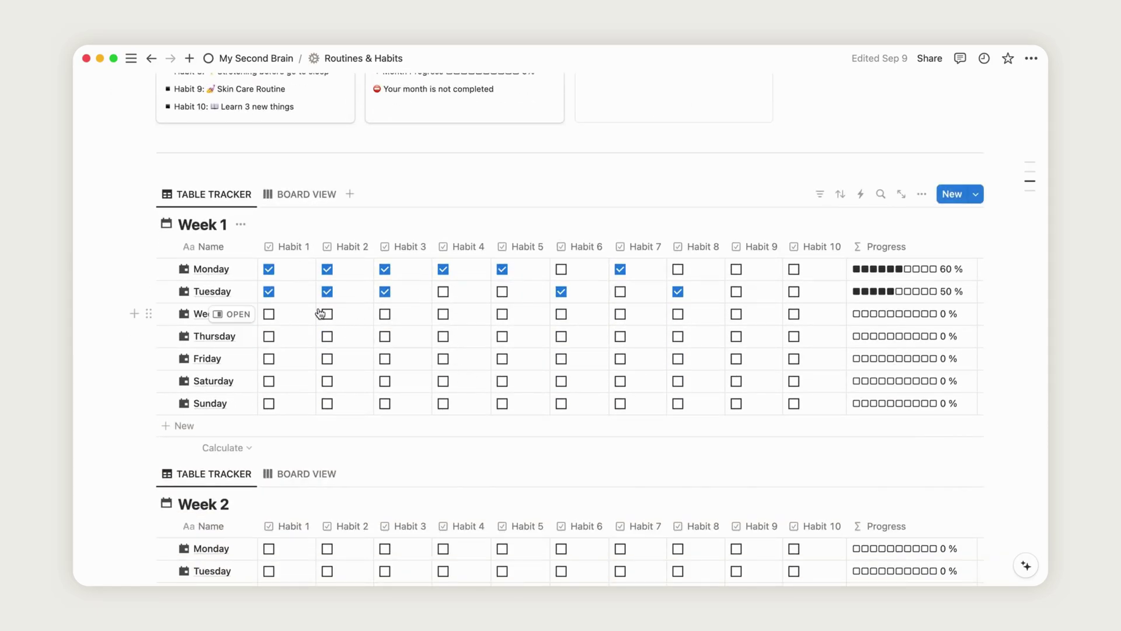
click(269, 314)
click(327, 314)
click(385, 314)
click(502, 313)
click(561, 314)
click(678, 314)
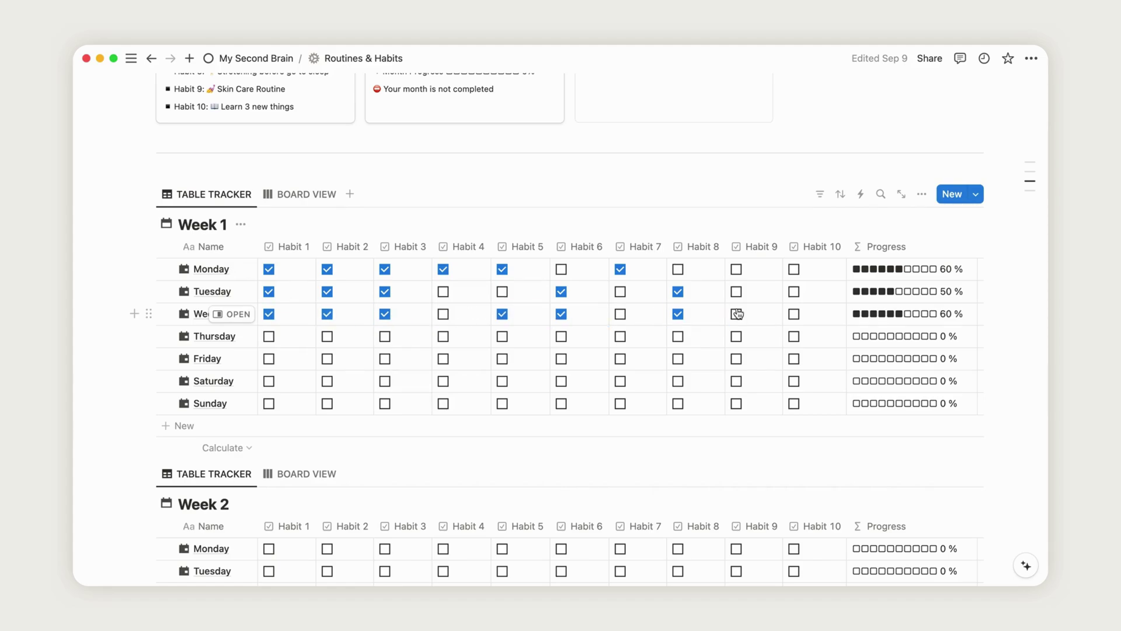
click(736, 313)
click(793, 313)
Tick Thursday's Habits 1, 2, 5 and 7.
click(268, 336)
click(327, 336)
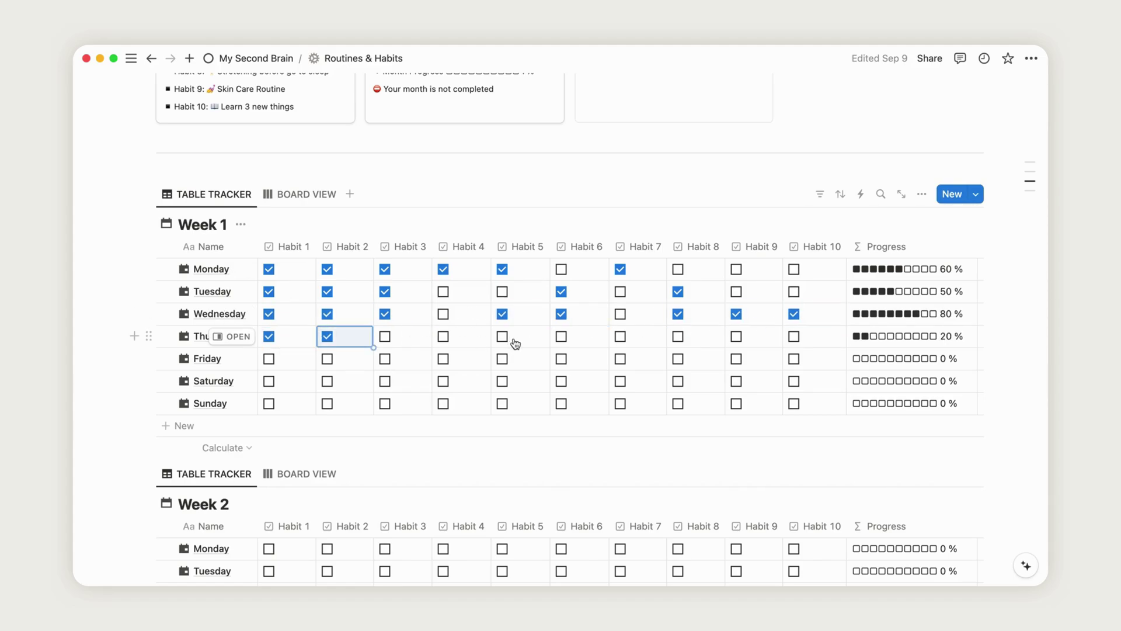
click(502, 337)
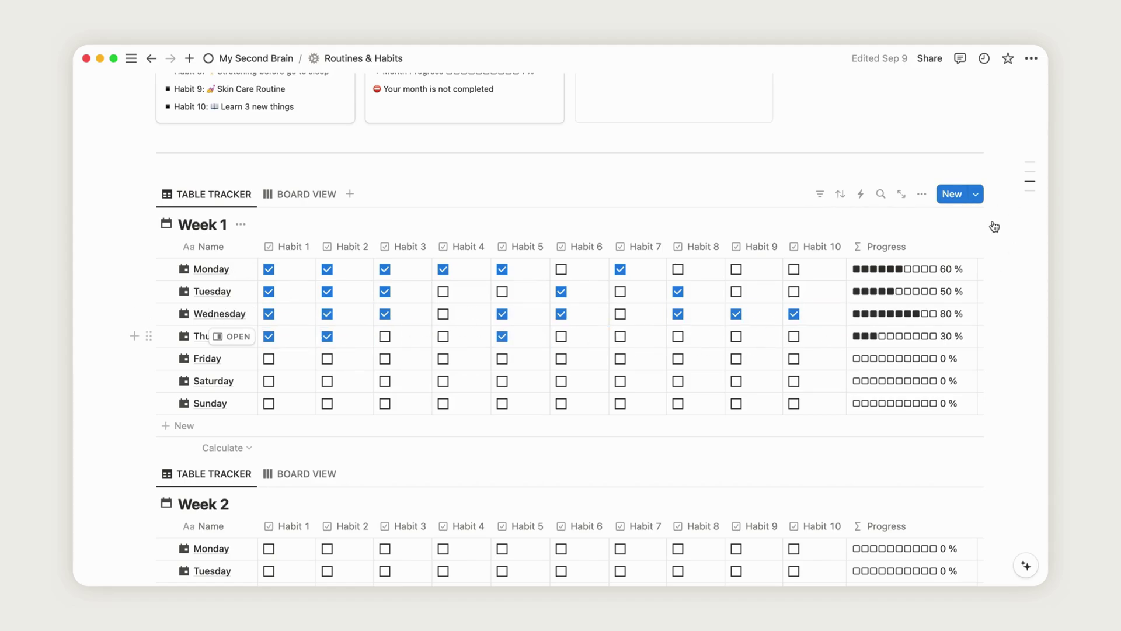
click(620, 336)
Clear all Morning Routine habit checkboxes with the Restart a new month button.
scroll(961, 321, up, 8)
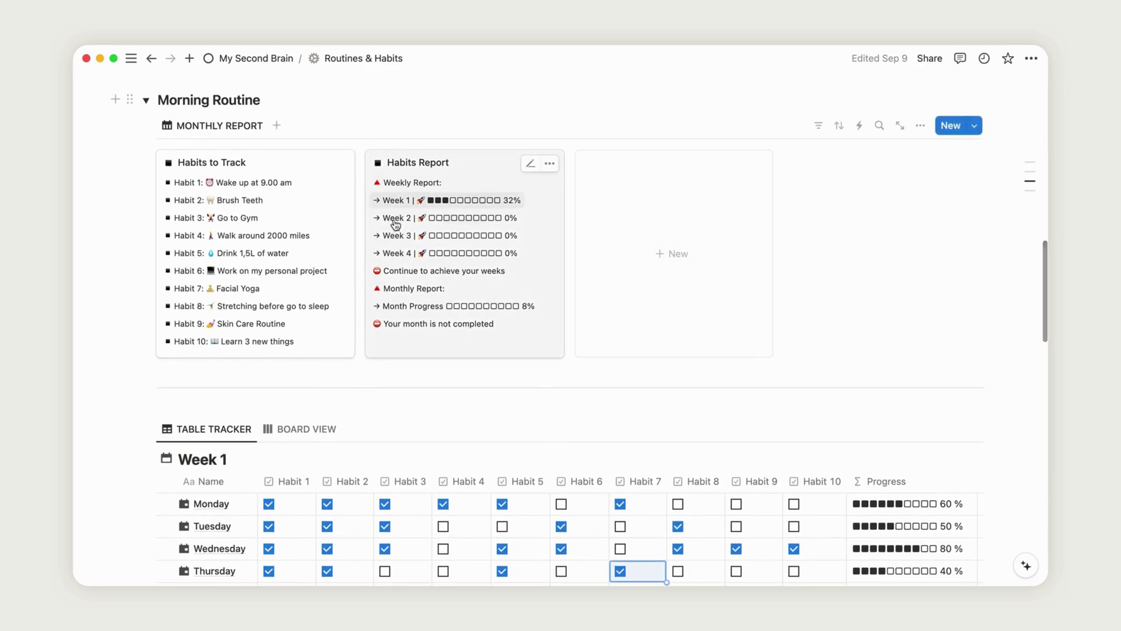
scroll(1007, 461, down, 10)
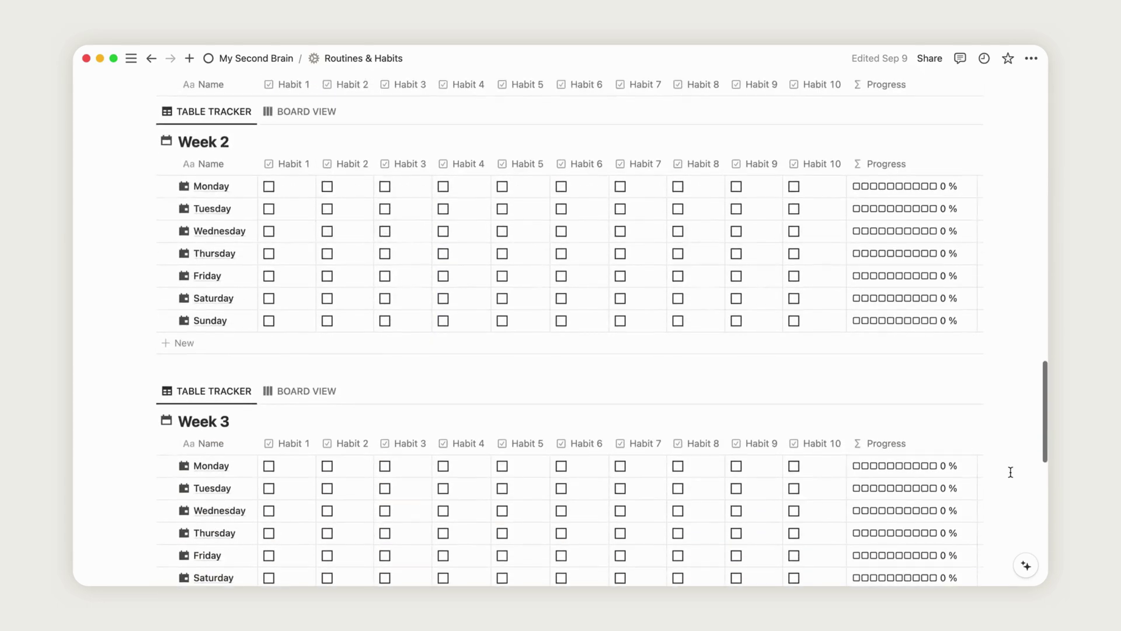
scroll(1010, 472, down, 10)
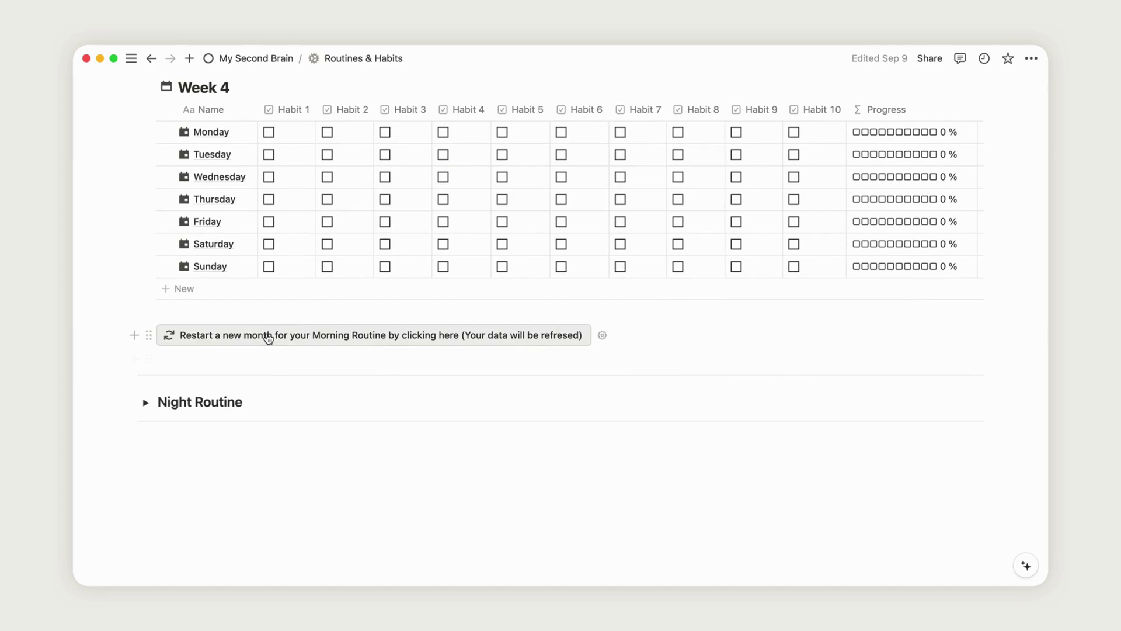
click(268, 336)
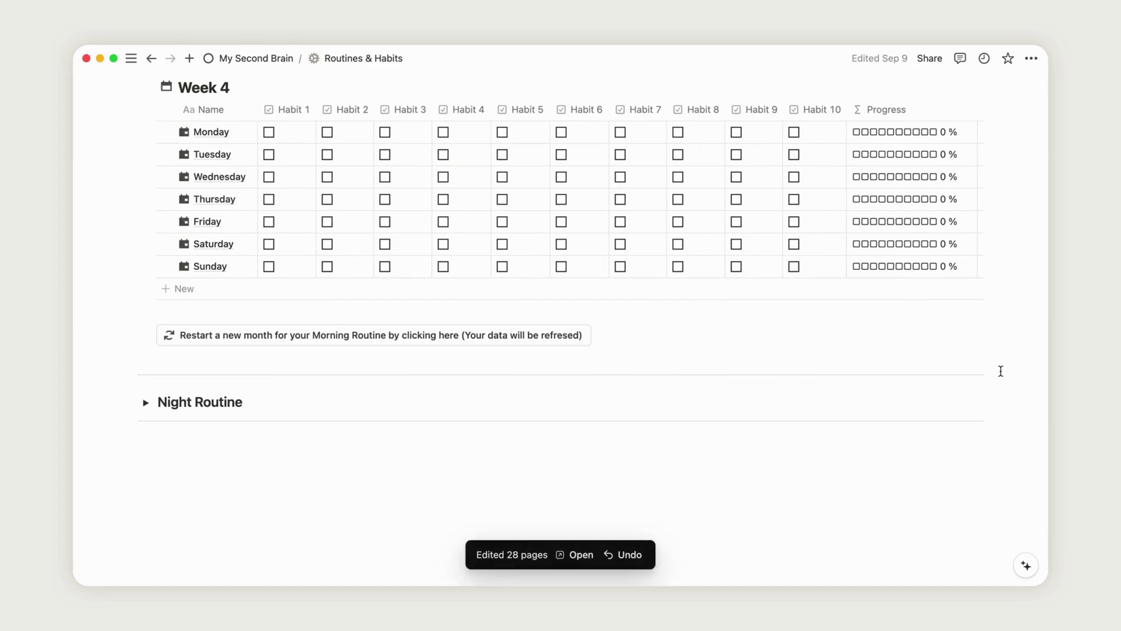
scroll(1001, 368, up, 15)
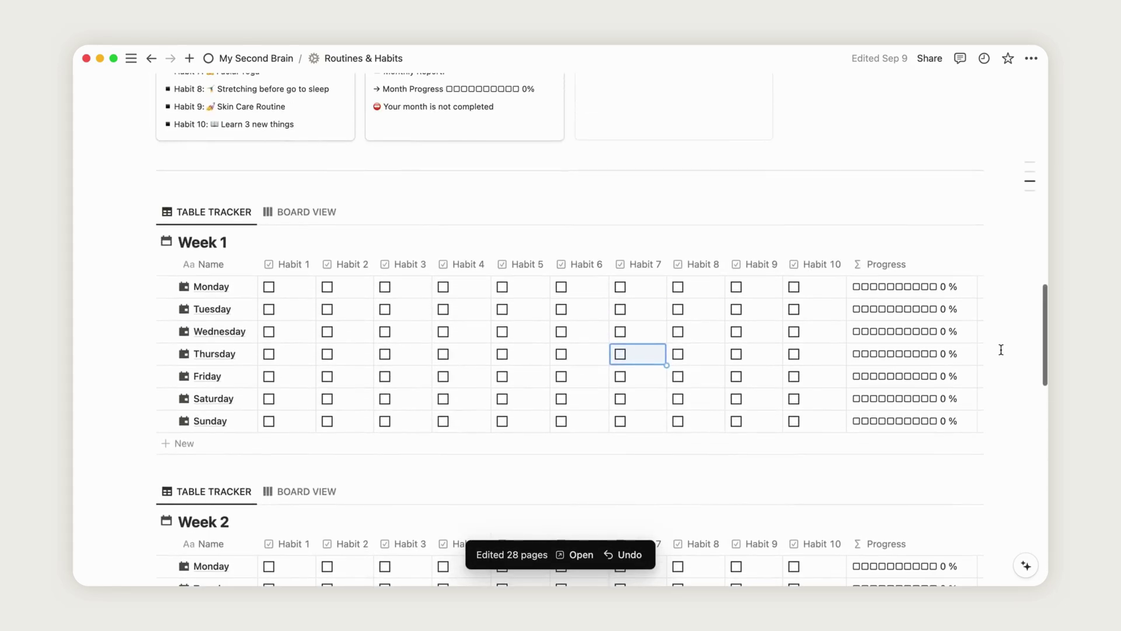
scroll(994, 226, up, 5)
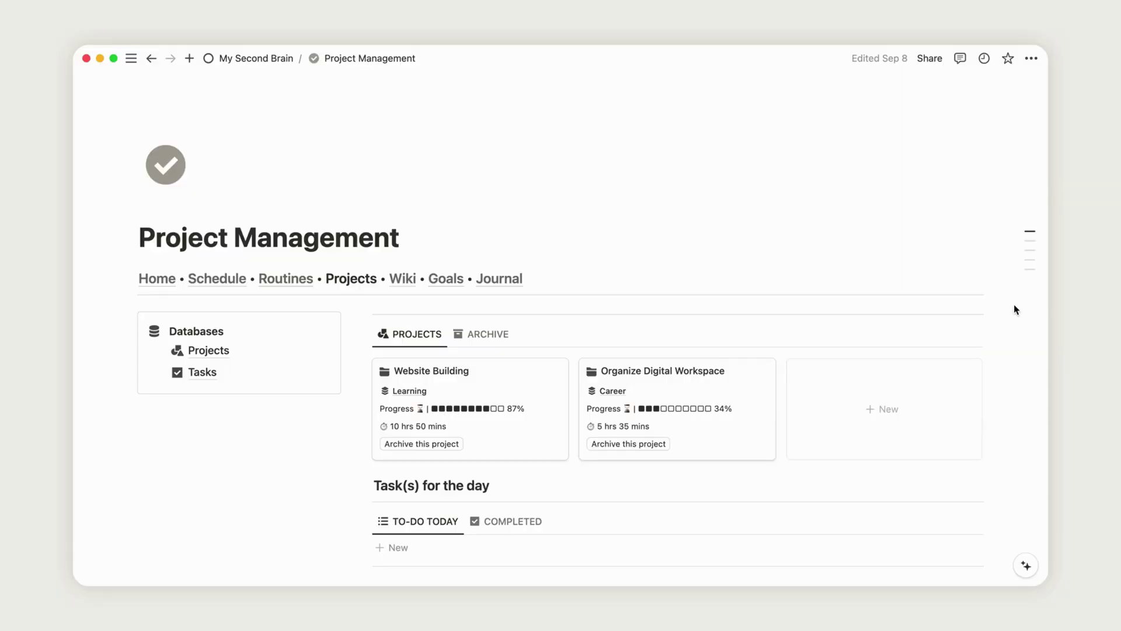
Create a new project in the Projects database titled 'Ebook'.
scroll(1013, 310, down, 3)
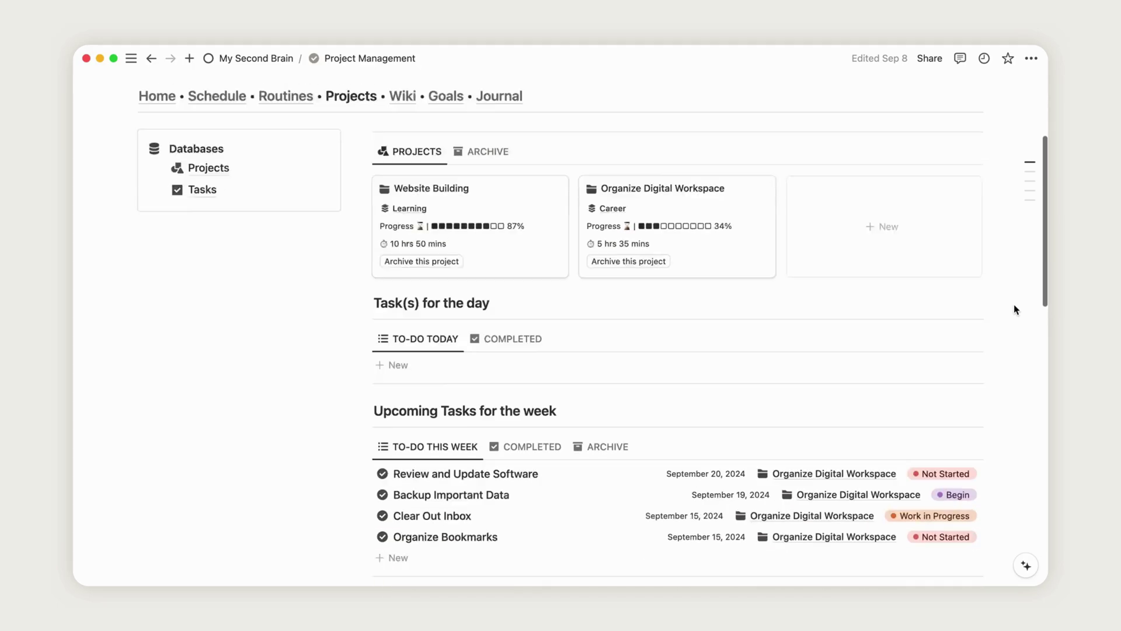
scroll(1013, 310, down, 15)
scroll(1013, 310, up, 15)
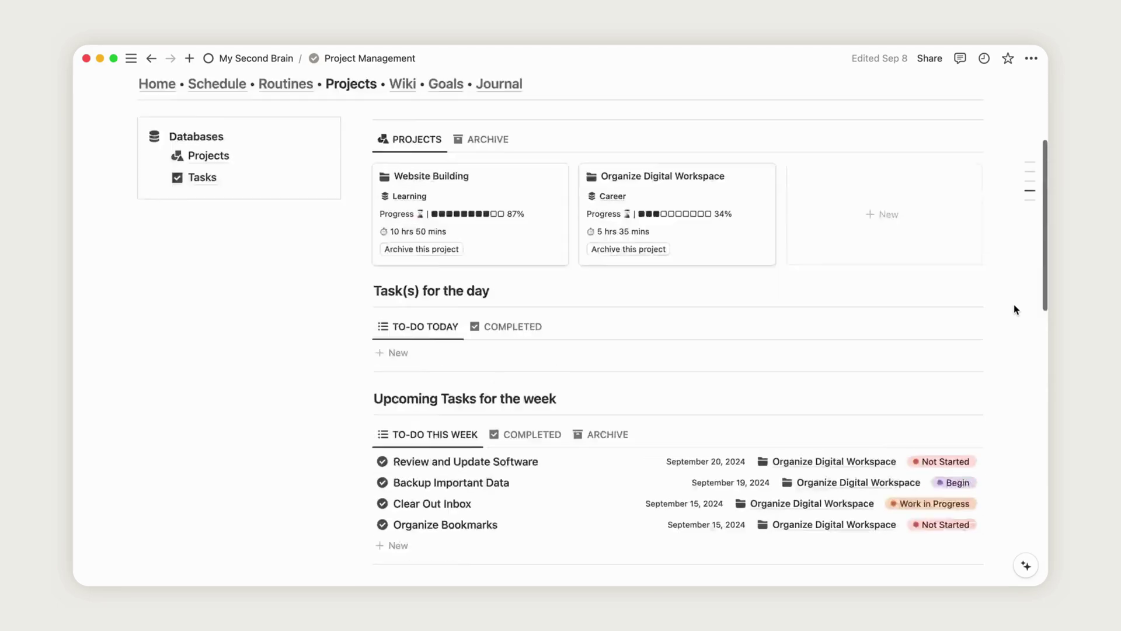
scroll(1014, 309, up, 3)
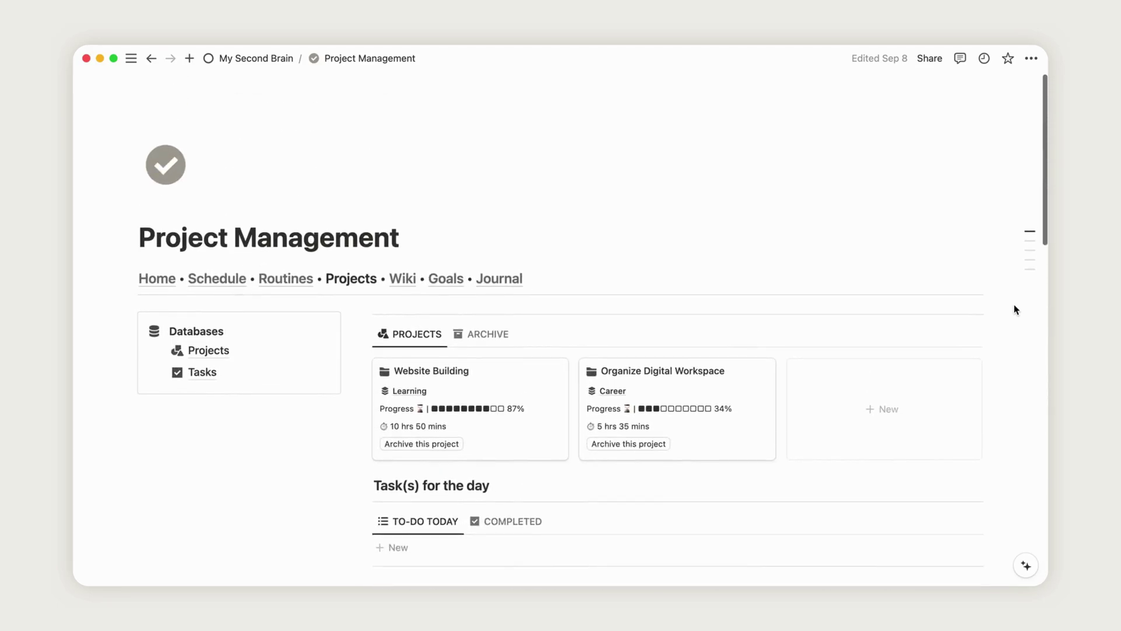
click(873, 432)
triple_click(249, 237)
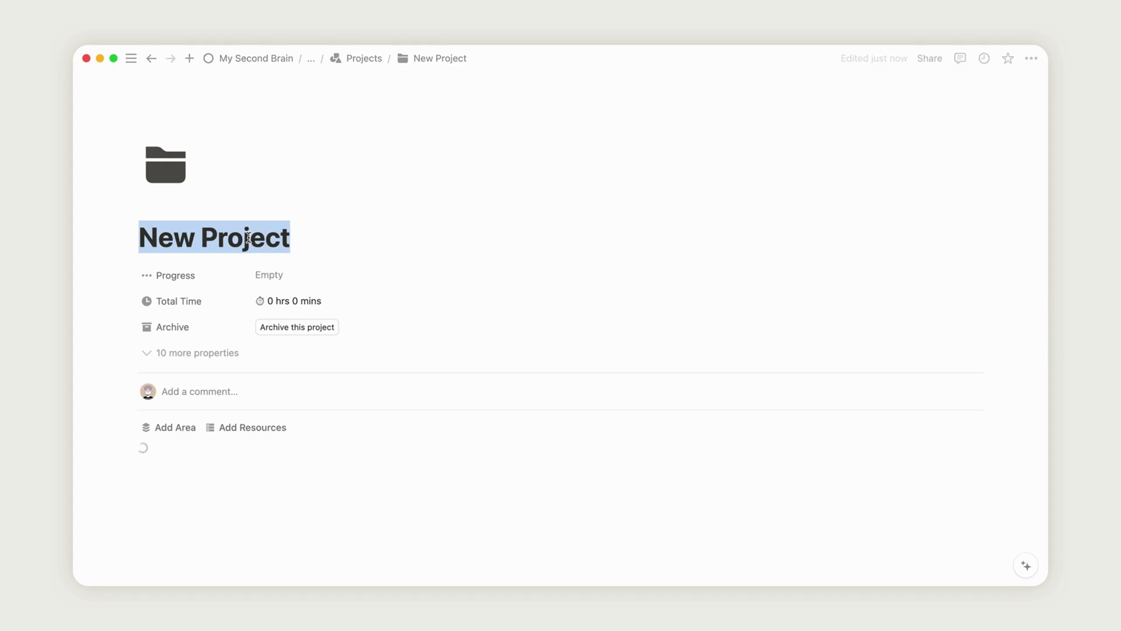
text(Ebook)
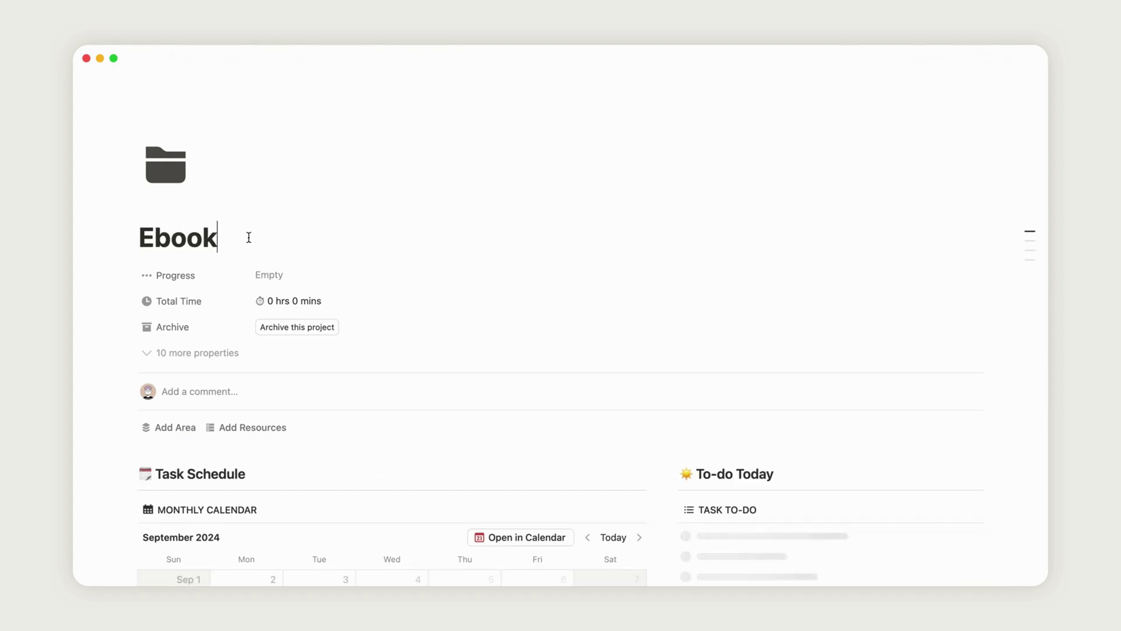
Link the Ebook project to the Career area.
click(185, 429)
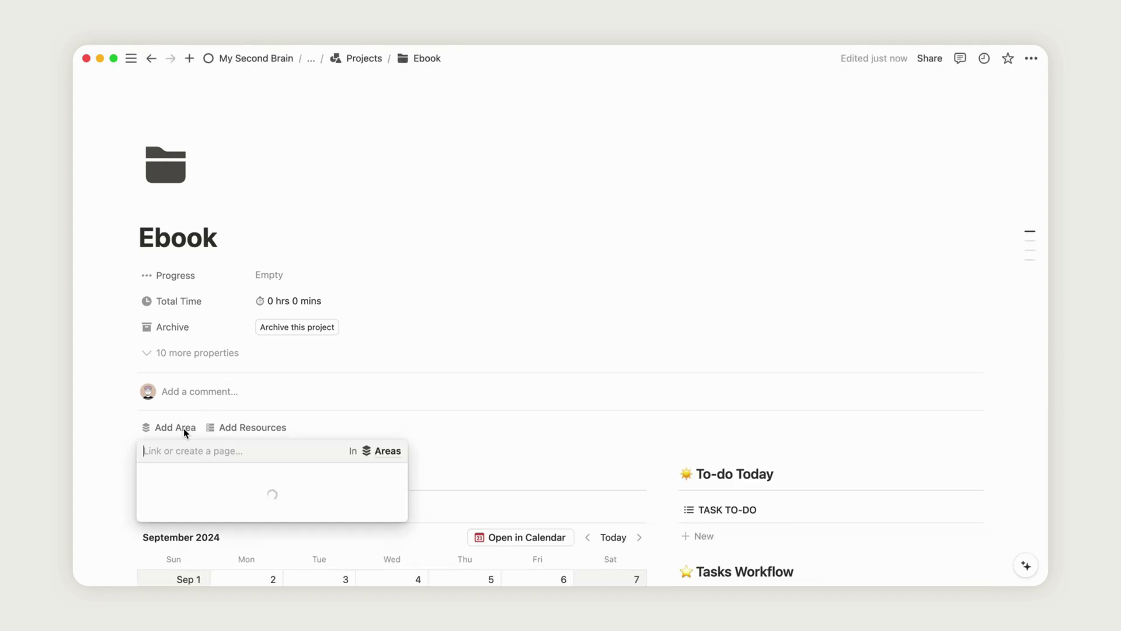
scroll(187, 426, down, 3)
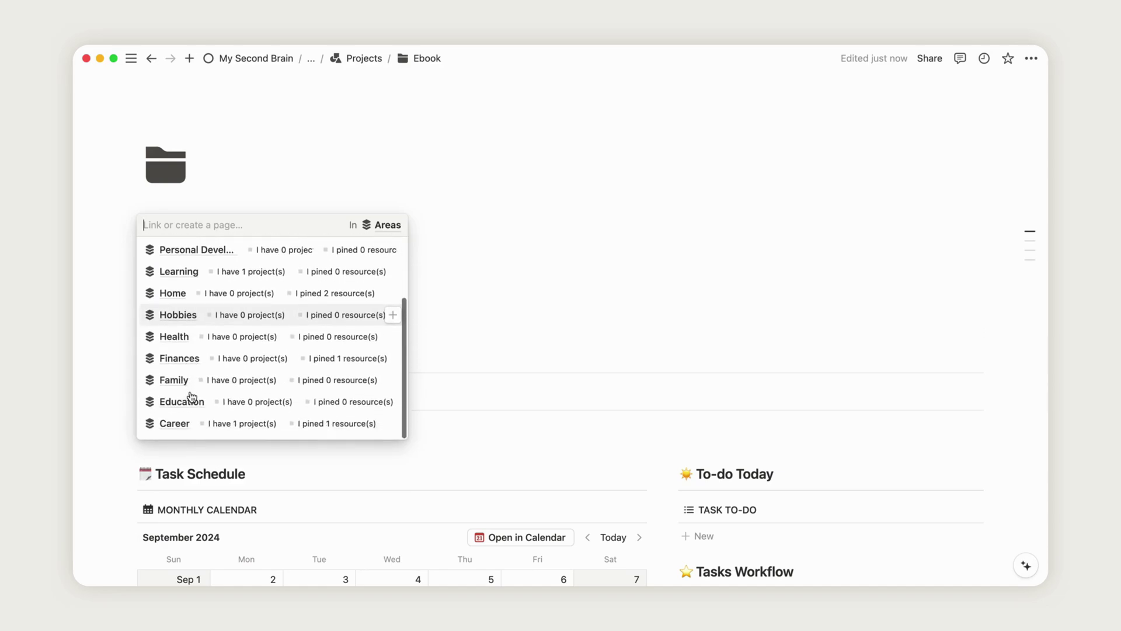
click(175, 423)
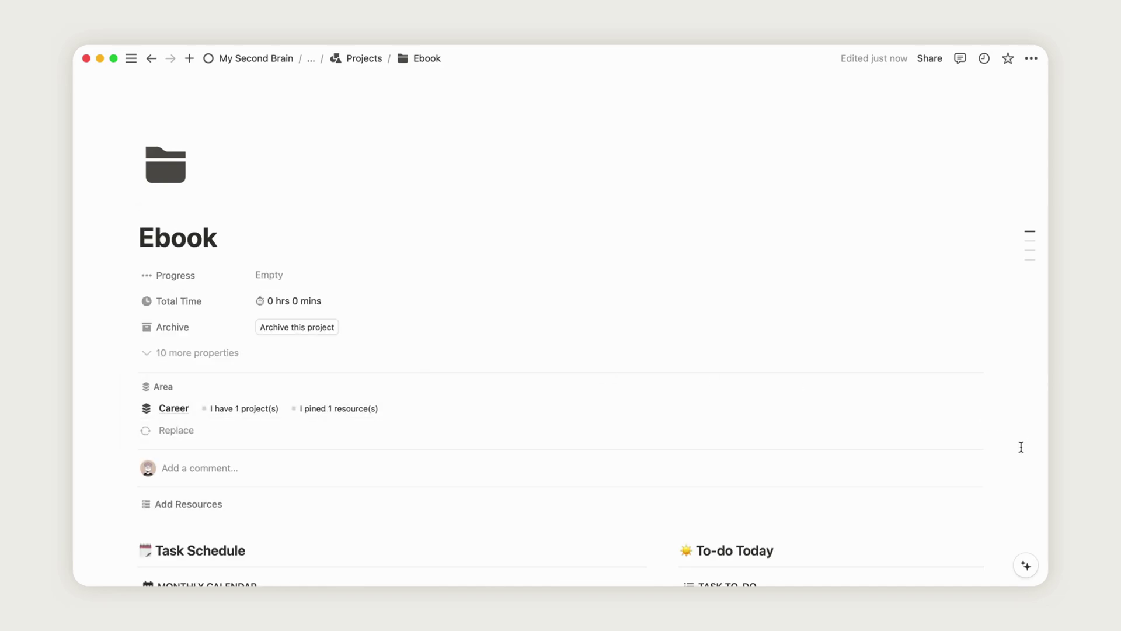
scroll(1022, 446, down, 5)
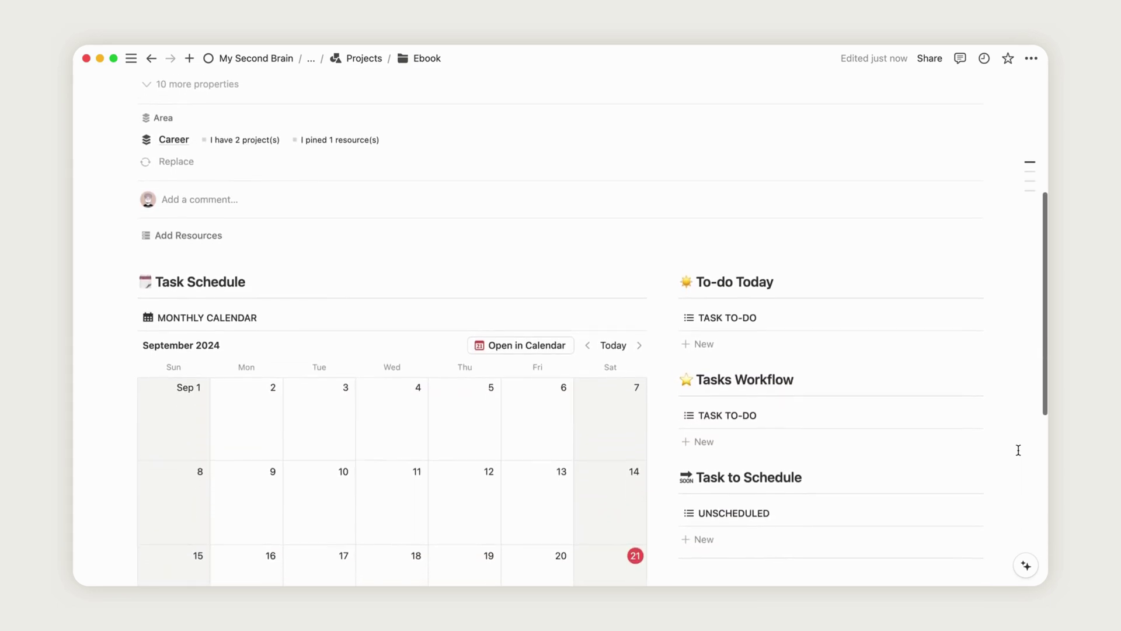
scroll(1019, 450, down, 3)
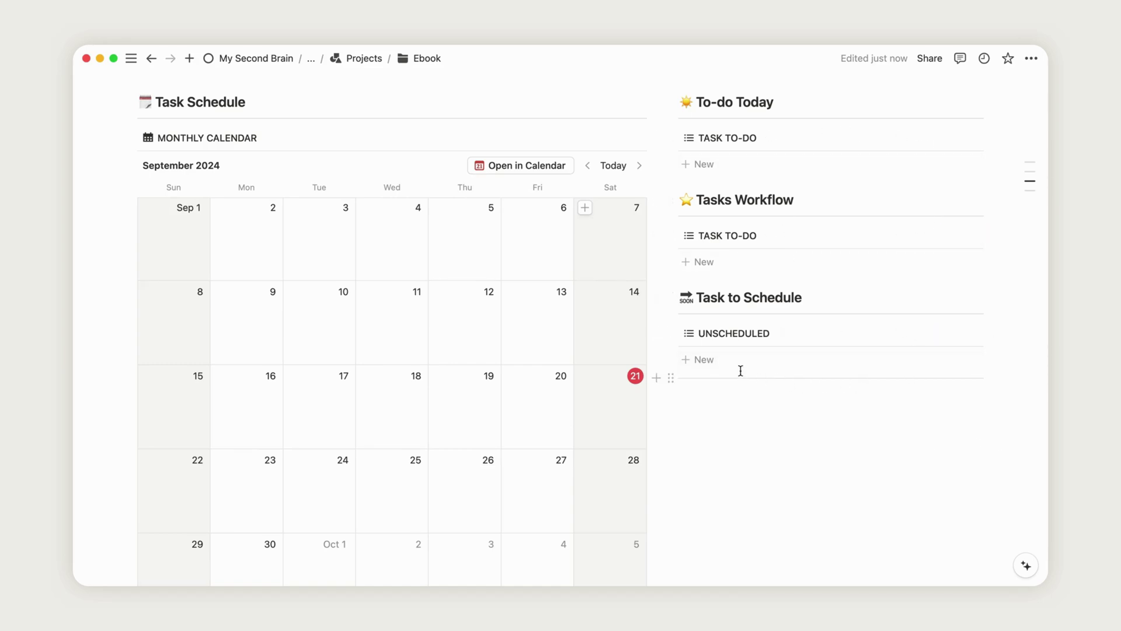
Add an 'Introduction' task under Unscheduled and open its details in side peek.
click(696, 366)
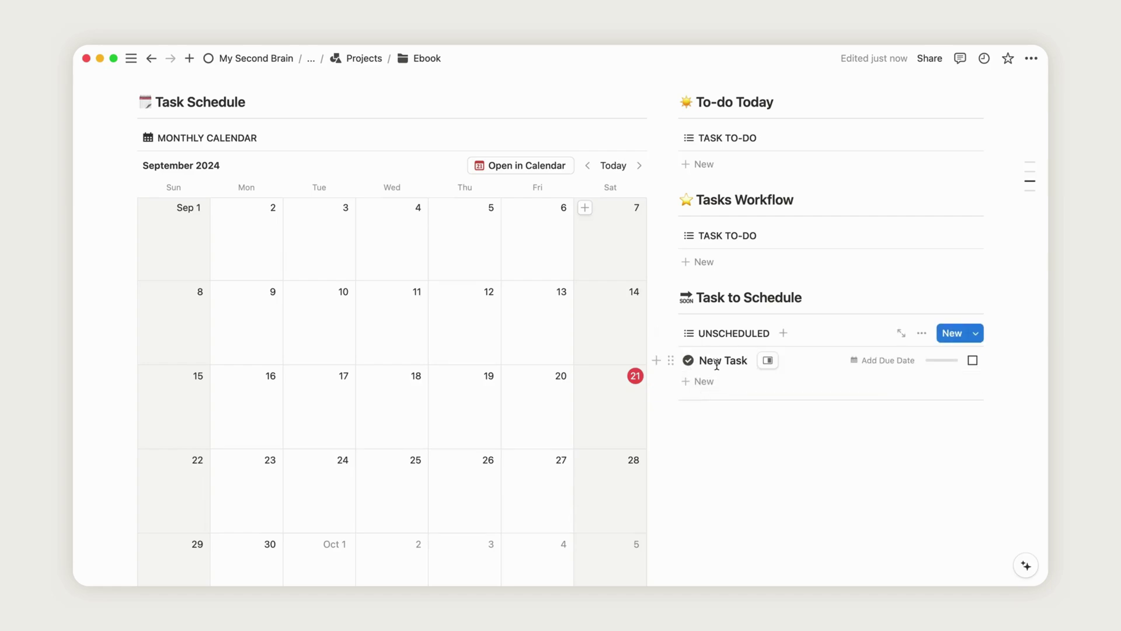
text(Intro)
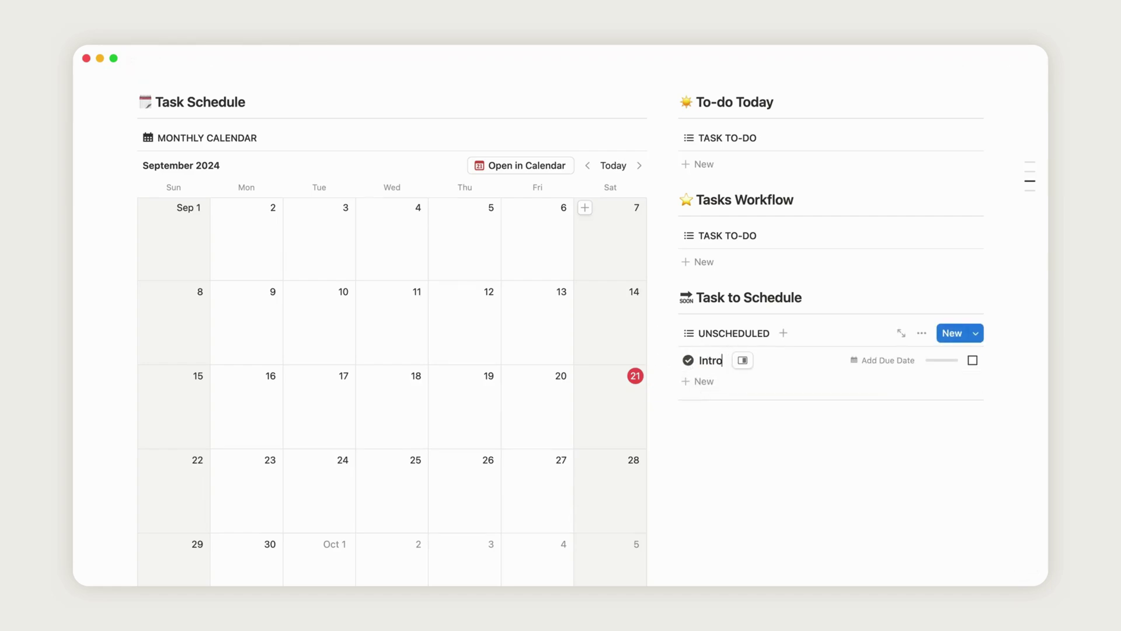
text(duction)
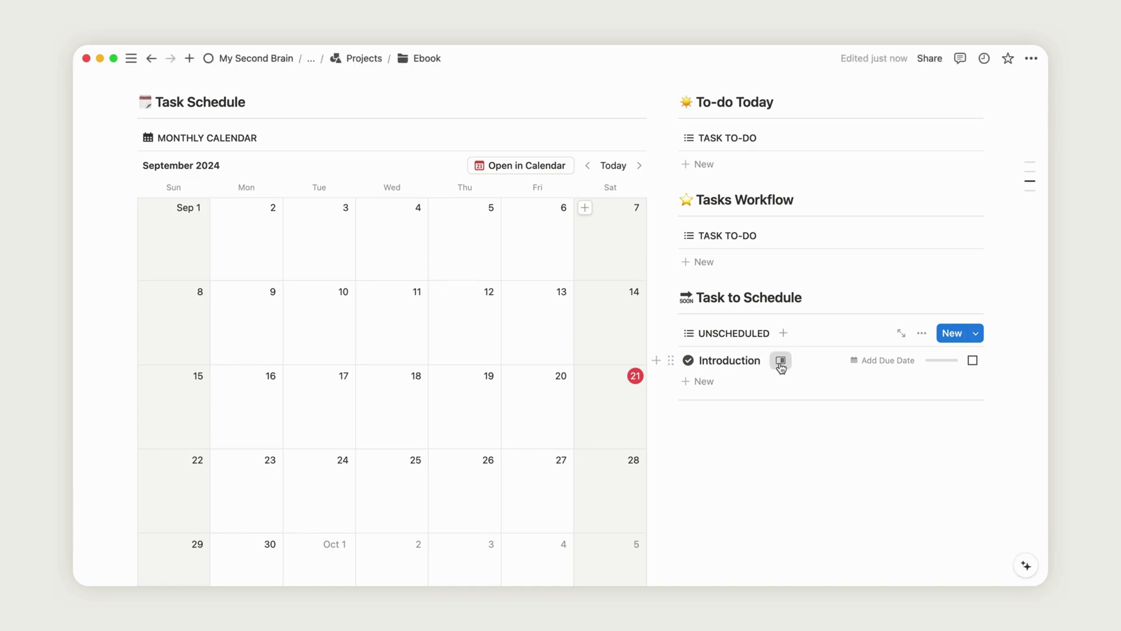
click(775, 360)
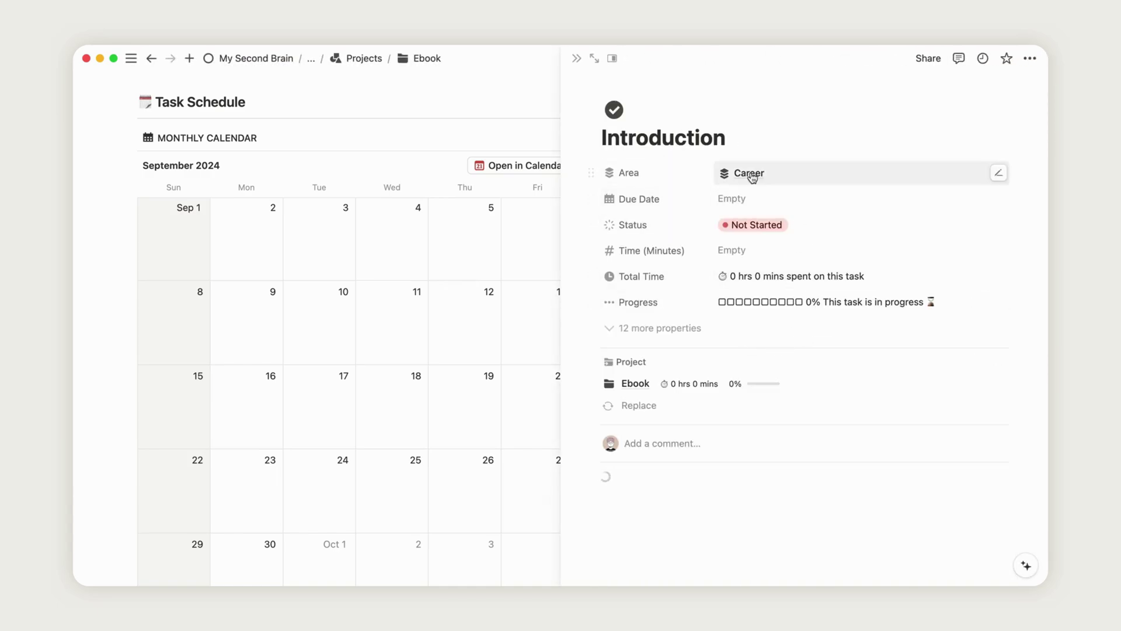
scroll(421, 446, down, 3)
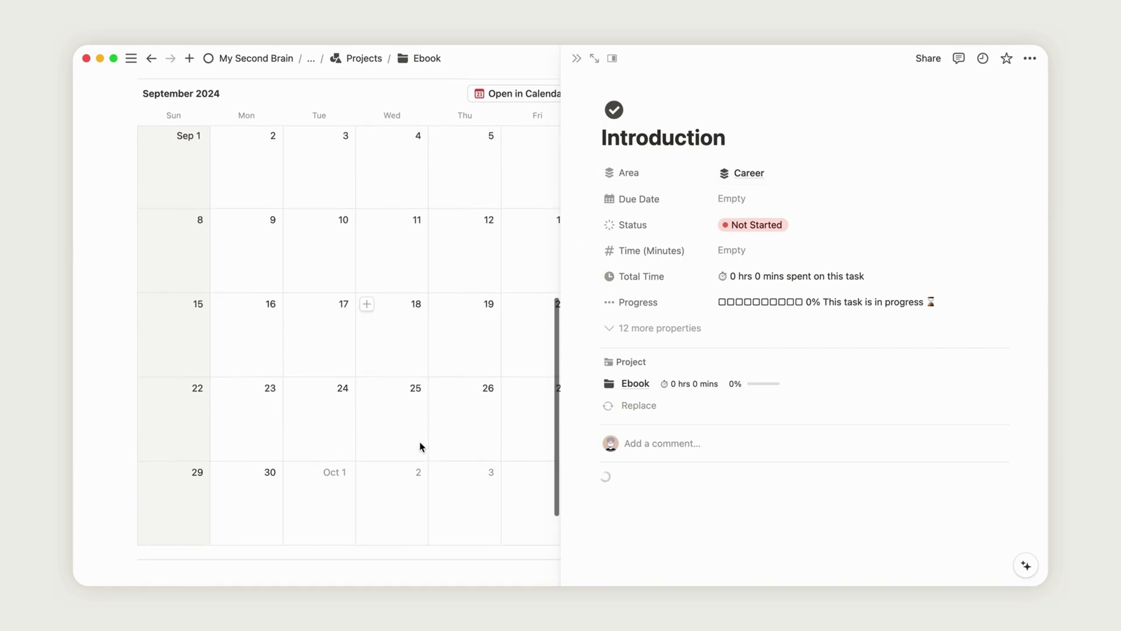
scroll(421, 446, right, 3)
scroll(420, 445, right, 5)
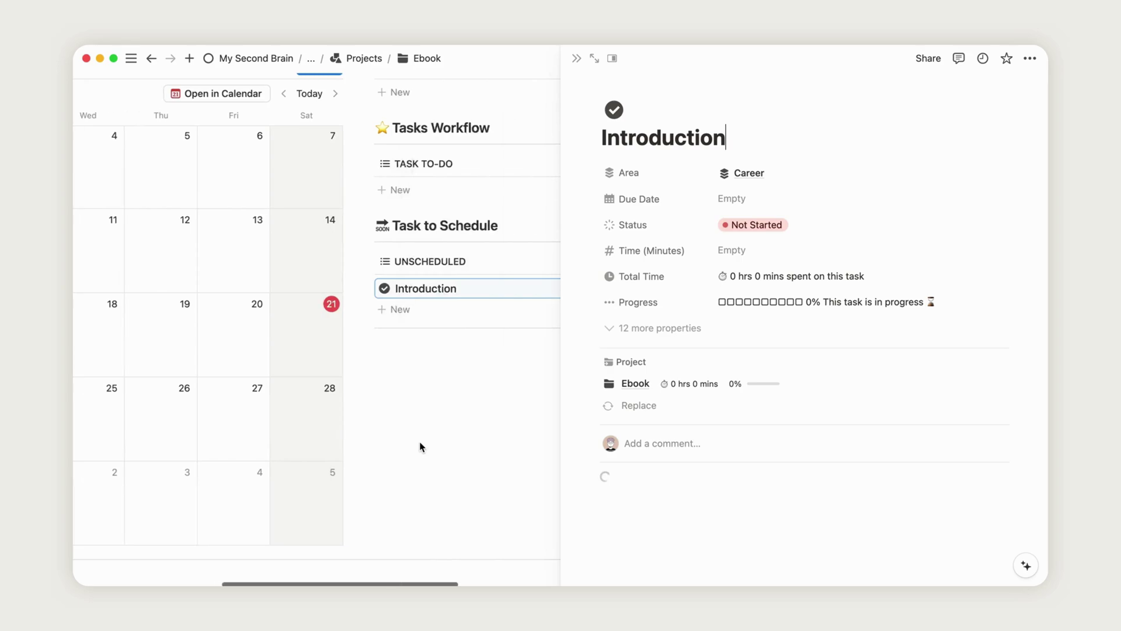
Leave the due date empty, set Time (Minutes) to 120 and status to Work in Progress.
click(737, 204)
click(779, 197)
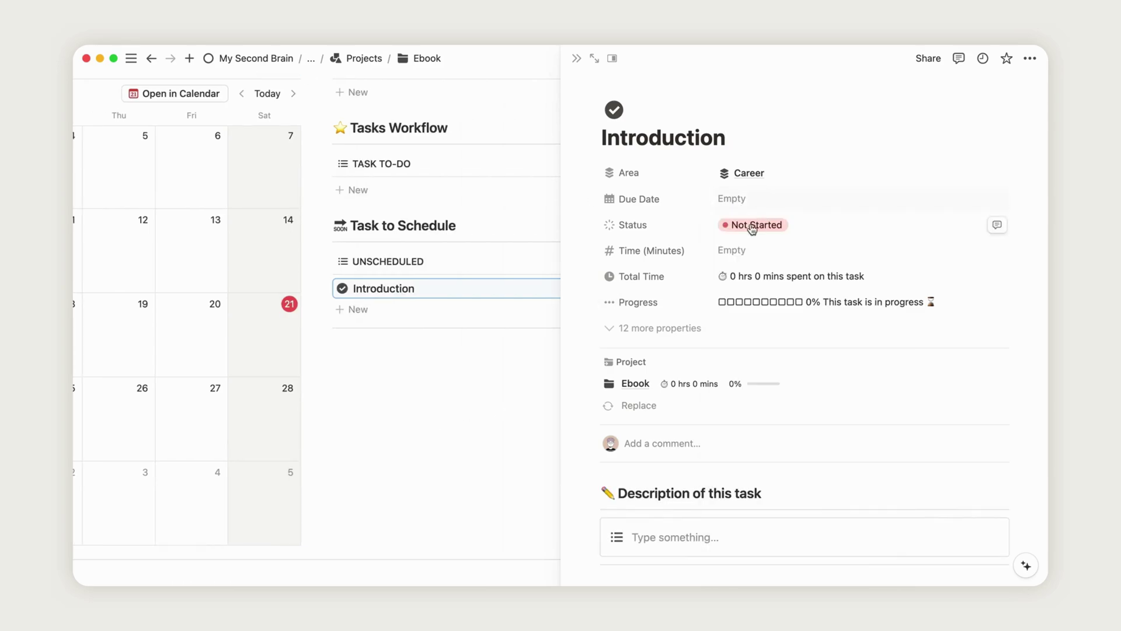
click(741, 253)
text(120)
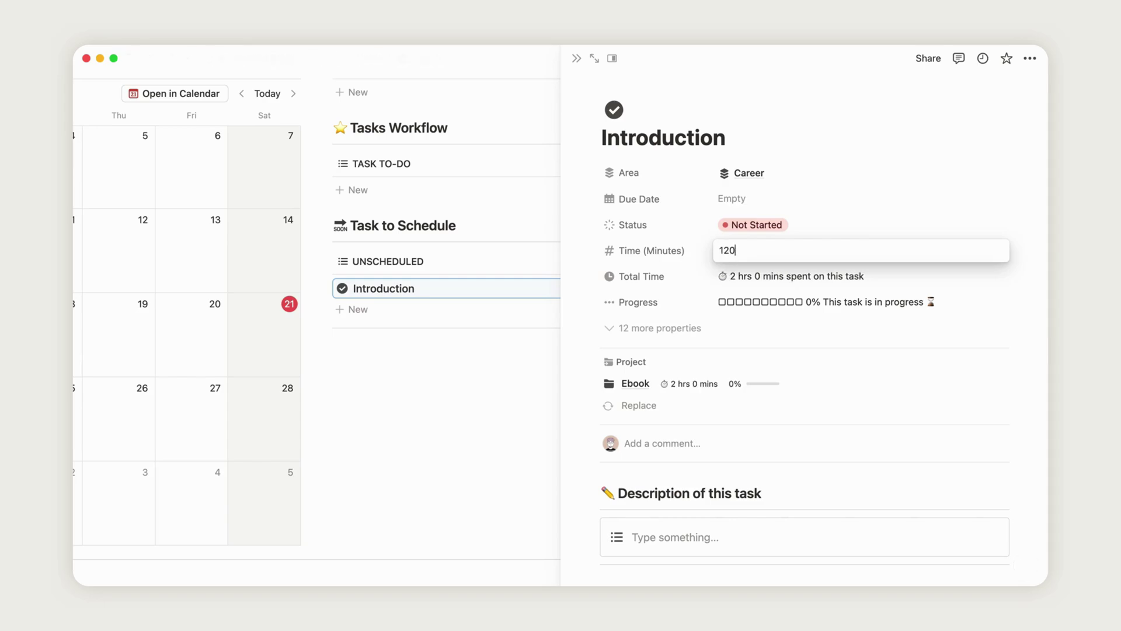
click(760, 224)
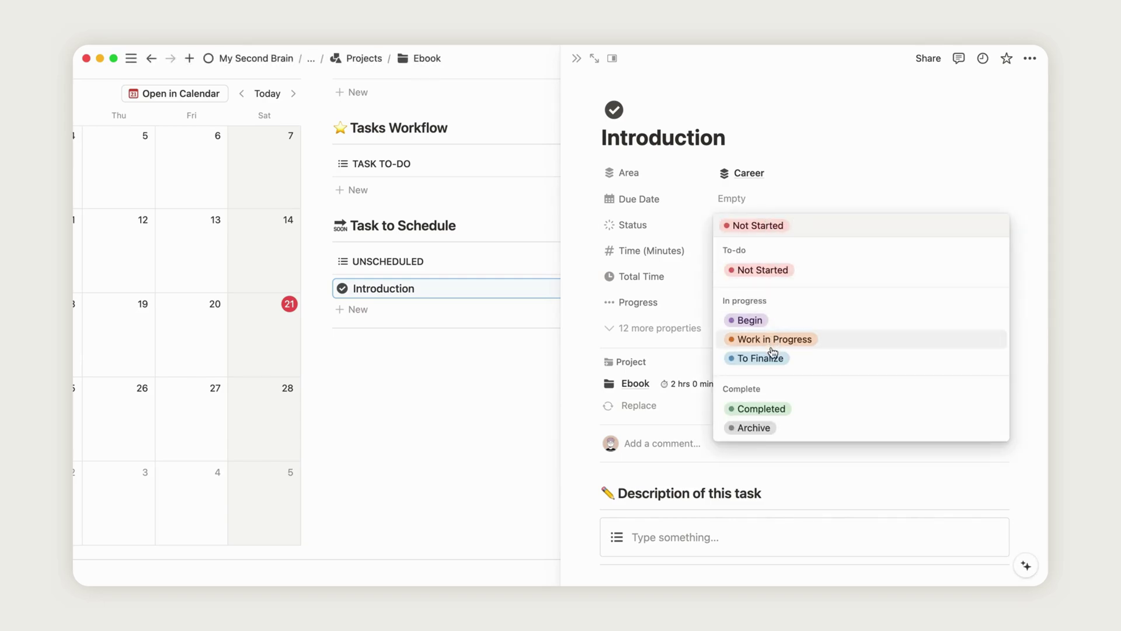
click(775, 341)
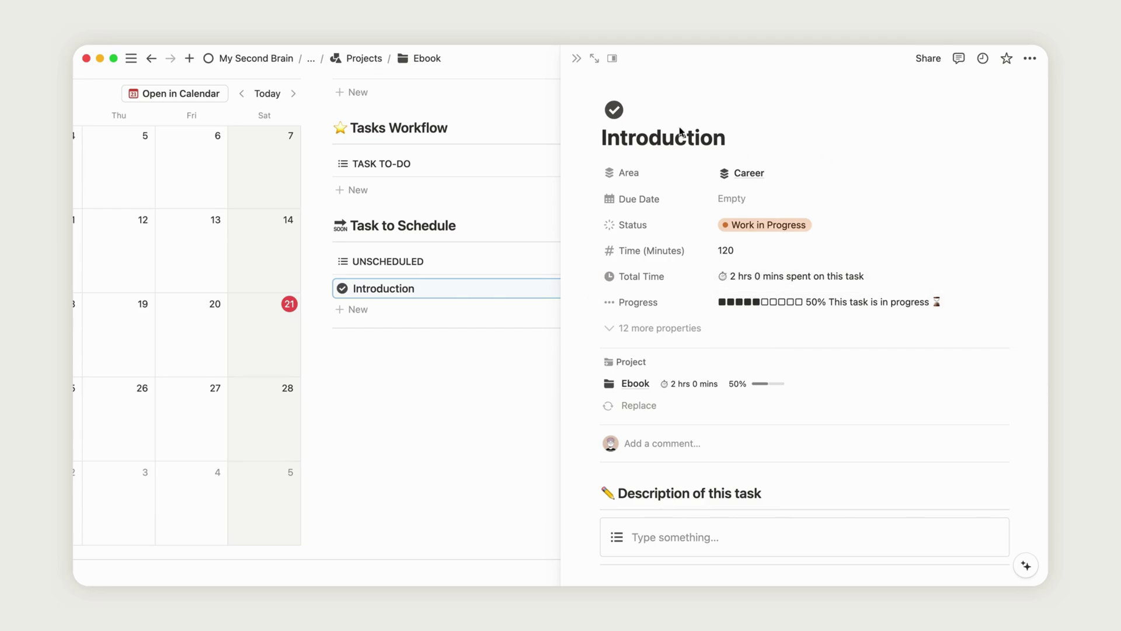
Move the Introduction task from the Unscheduled list onto Saturday, September 21 of the calendar.
click(574, 60)
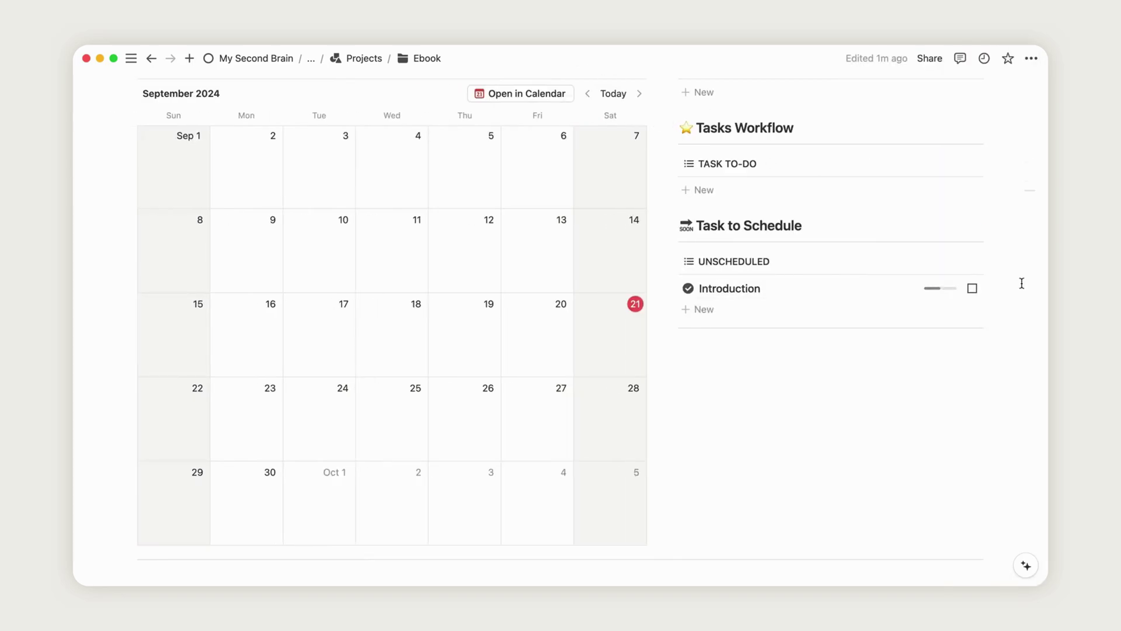
scroll(1019, 302, up, 2)
scroll(1018, 303, down, 2)
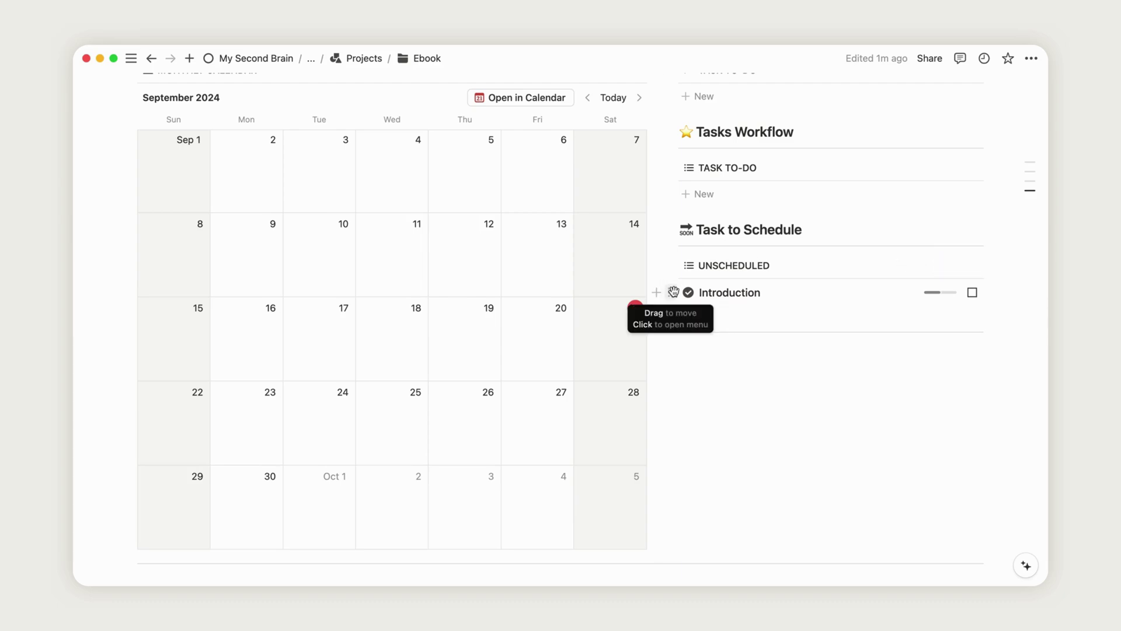
drag(674, 299, 606, 334)
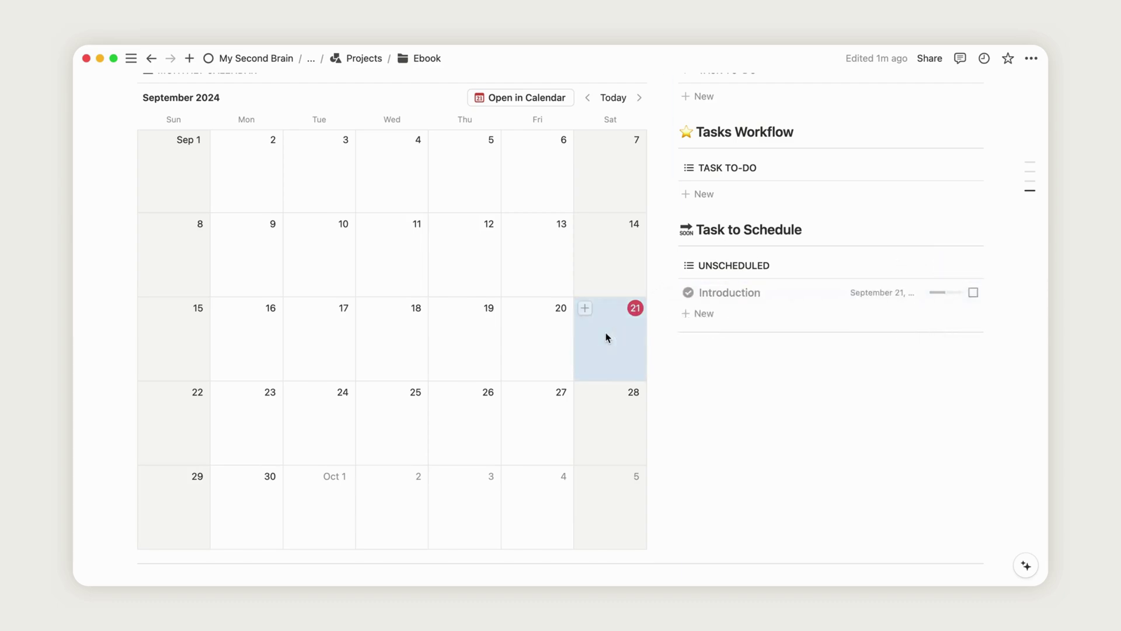
scroll(717, 360, up, 3)
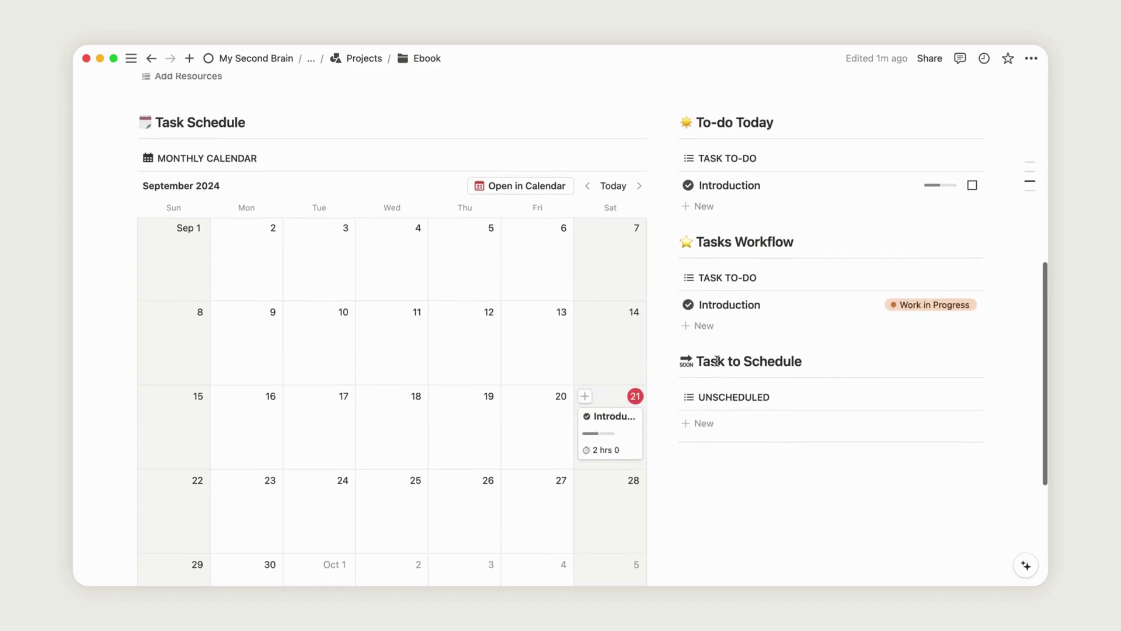
scroll(717, 361, down, 1)
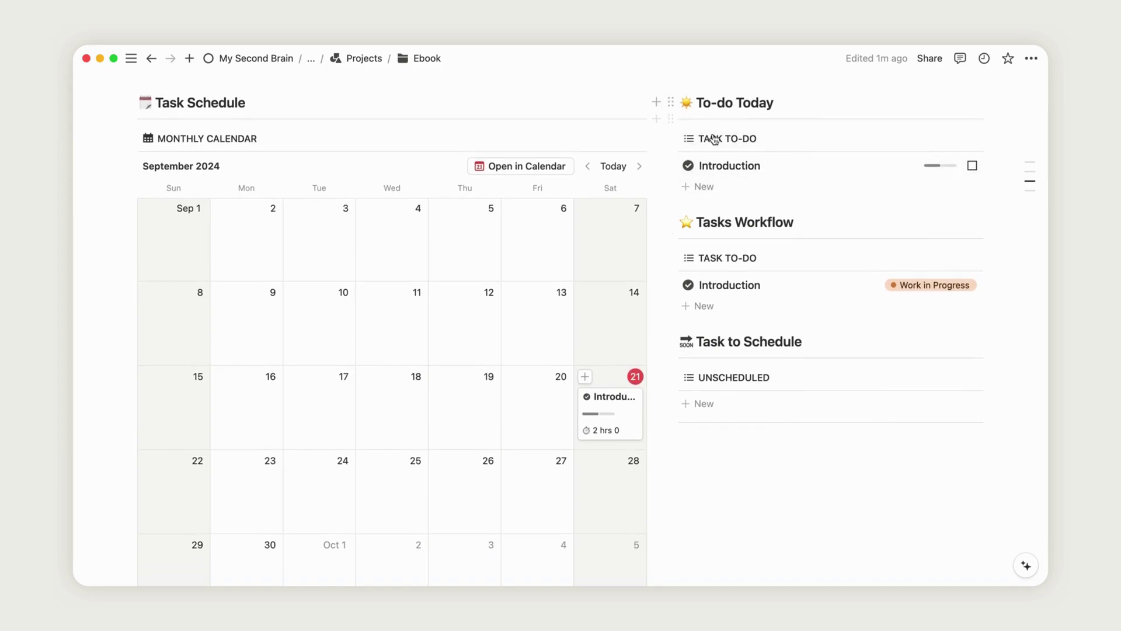
scroll(1030, 301, down, 2)
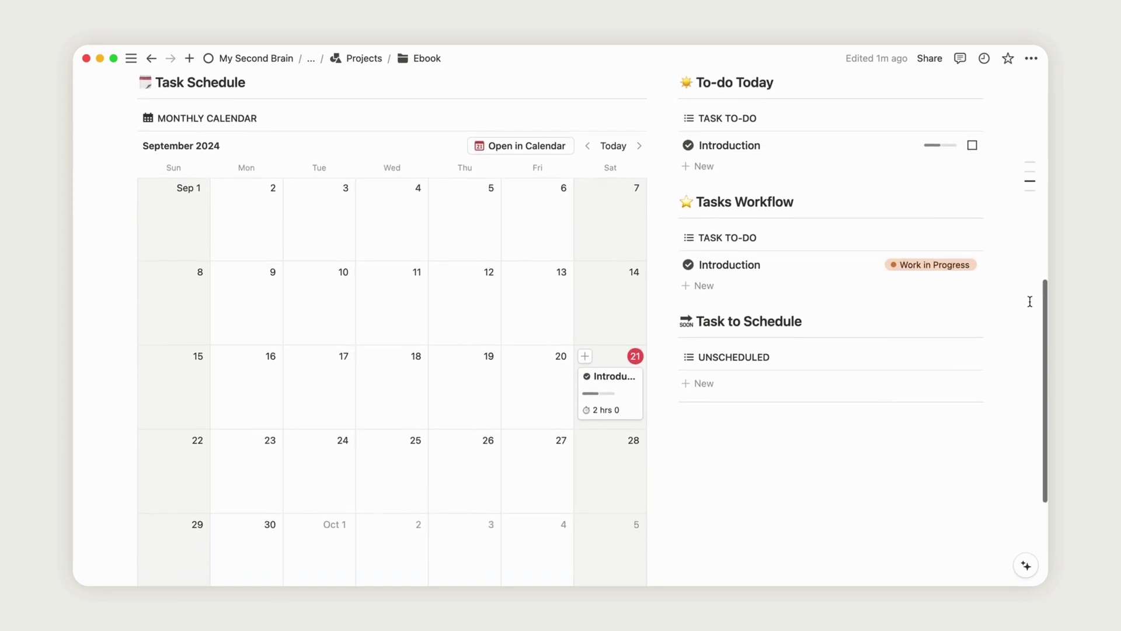
Create a 'Chapter 1' task on September 23 with status Begin and Time of 200 minutes.
click(221, 421)
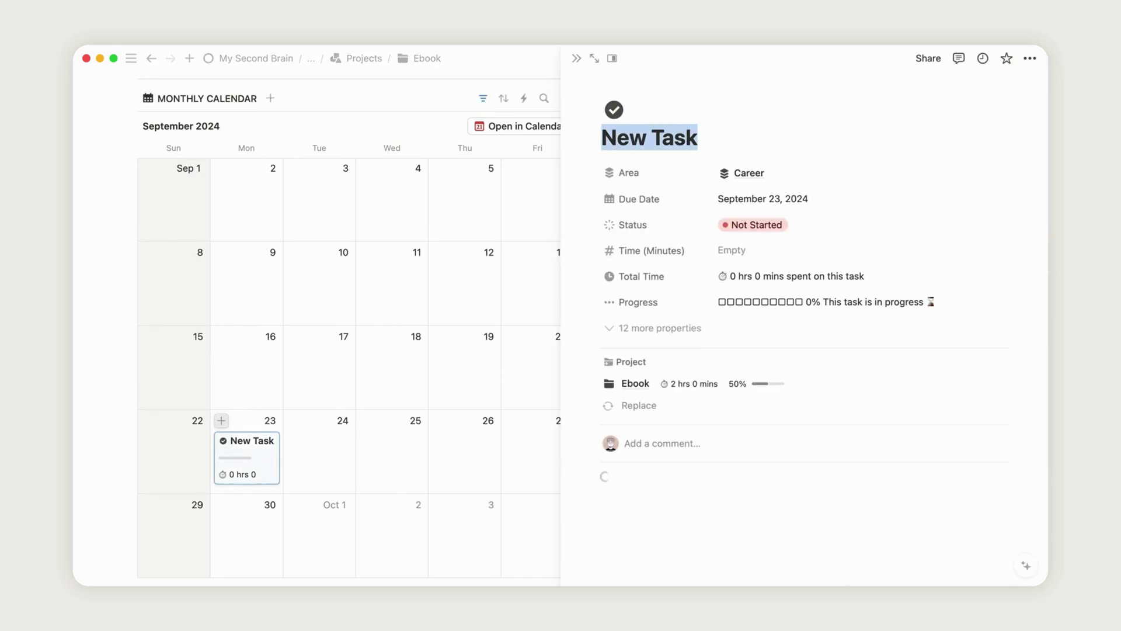
text(Cha)
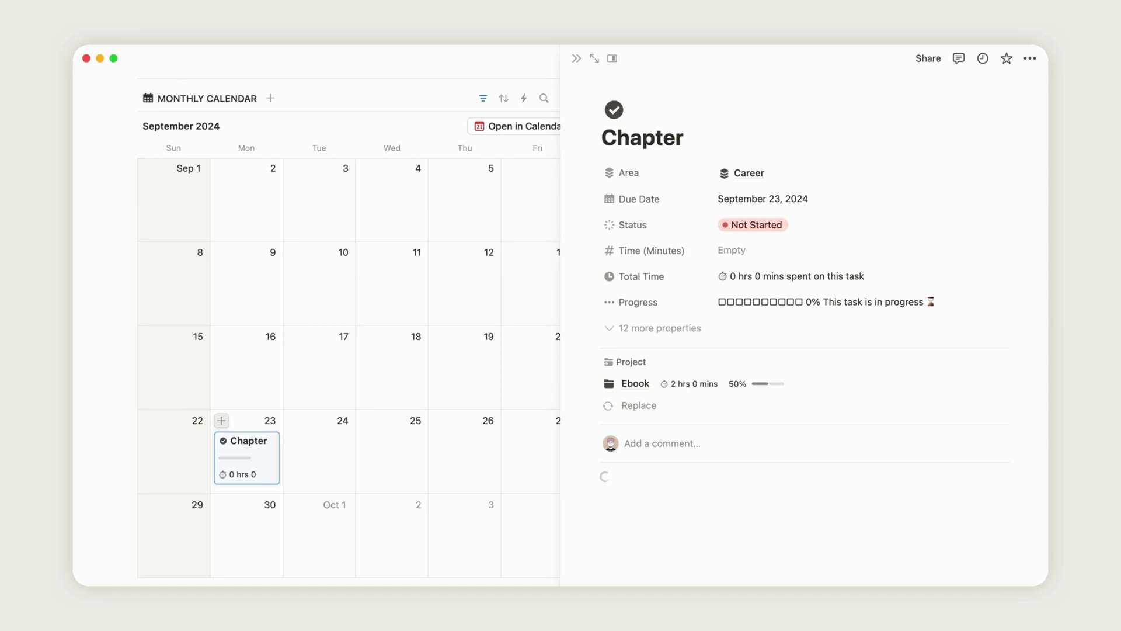
text(pter 1)
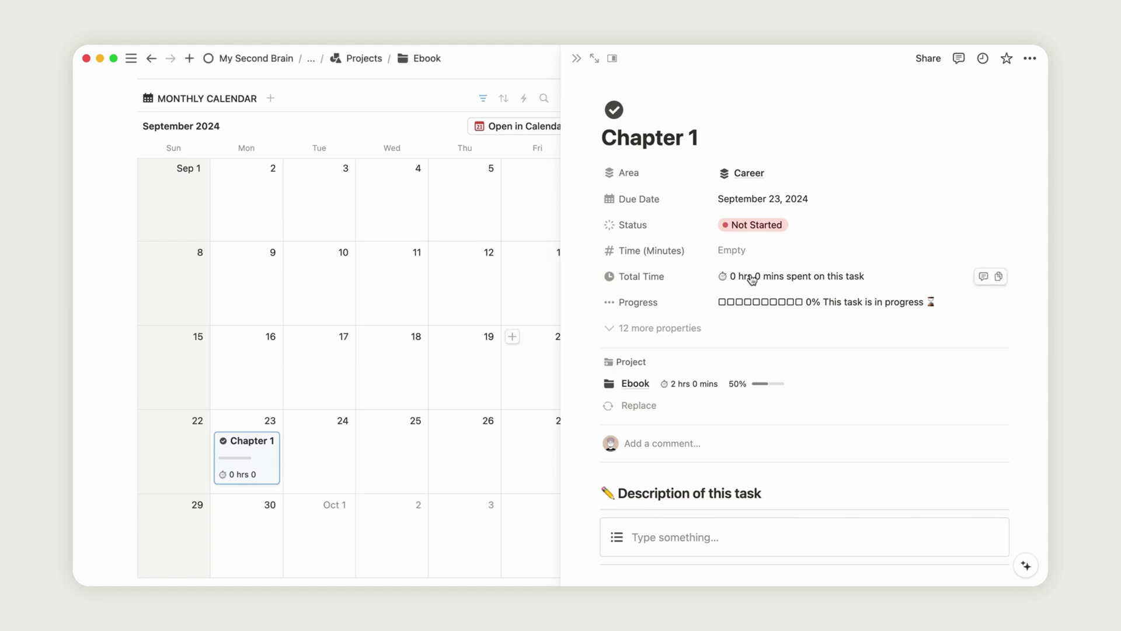
click(753, 226)
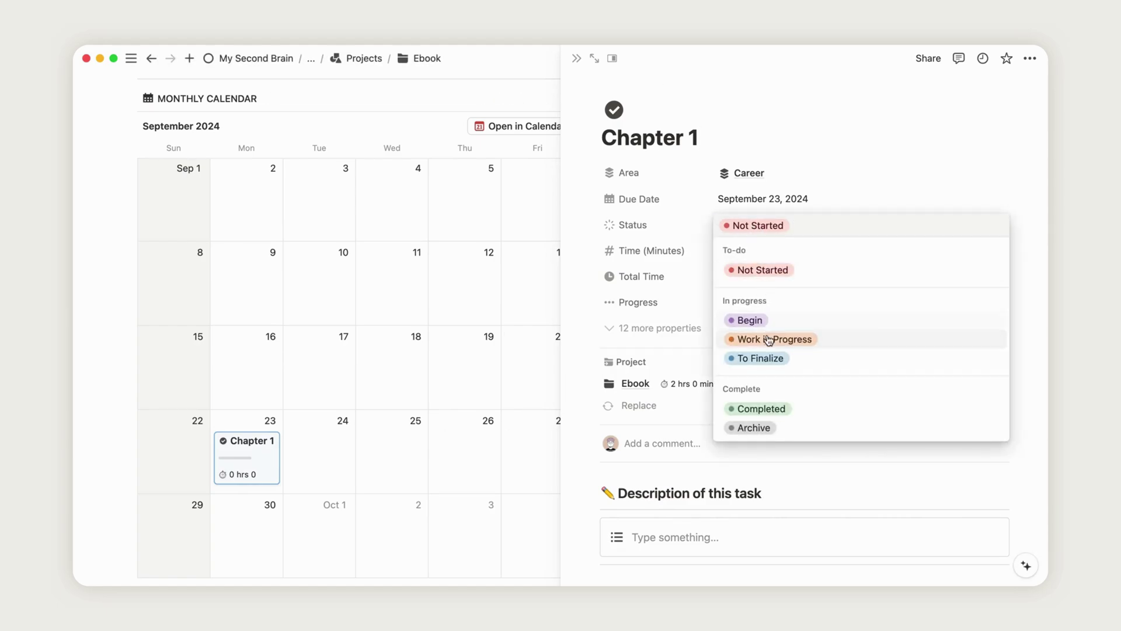
click(760, 321)
click(760, 250)
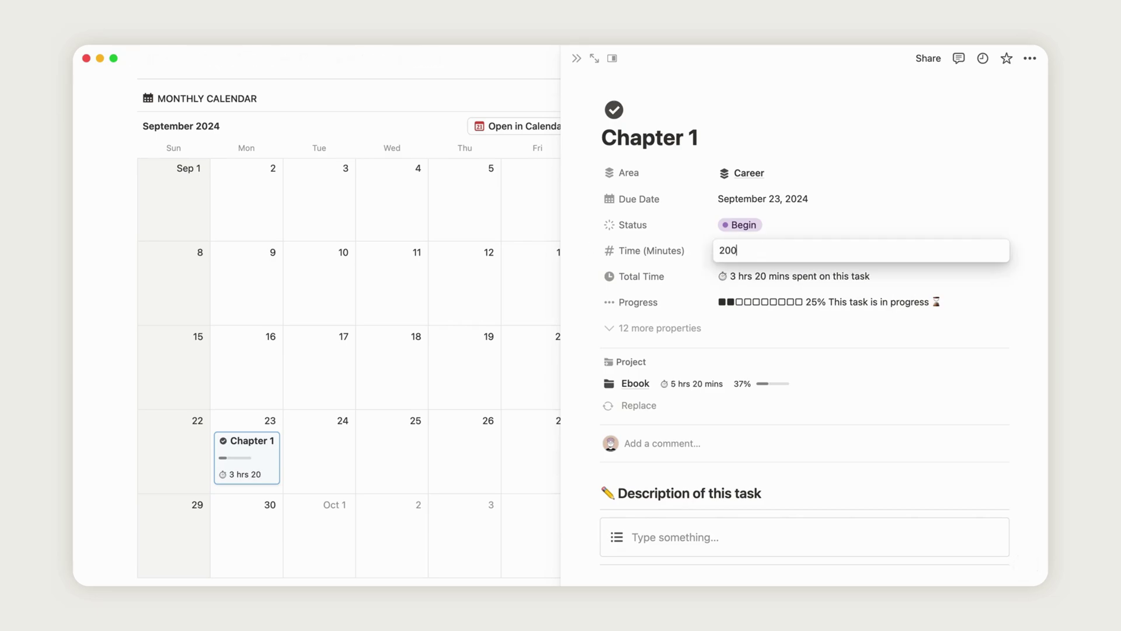
click(779, 323)
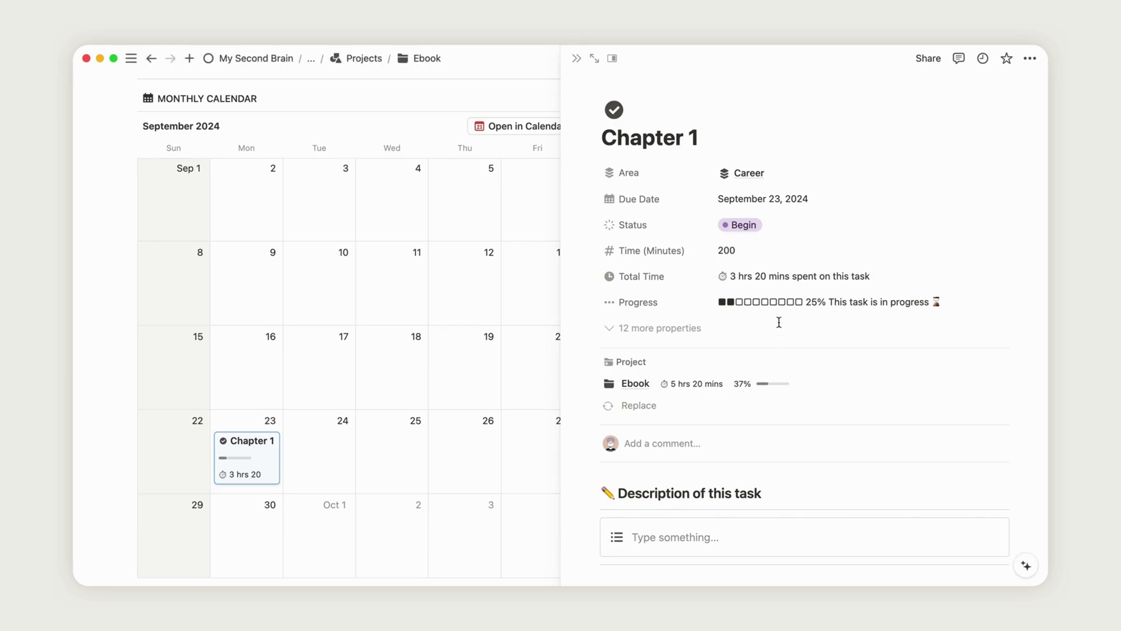
click(575, 59)
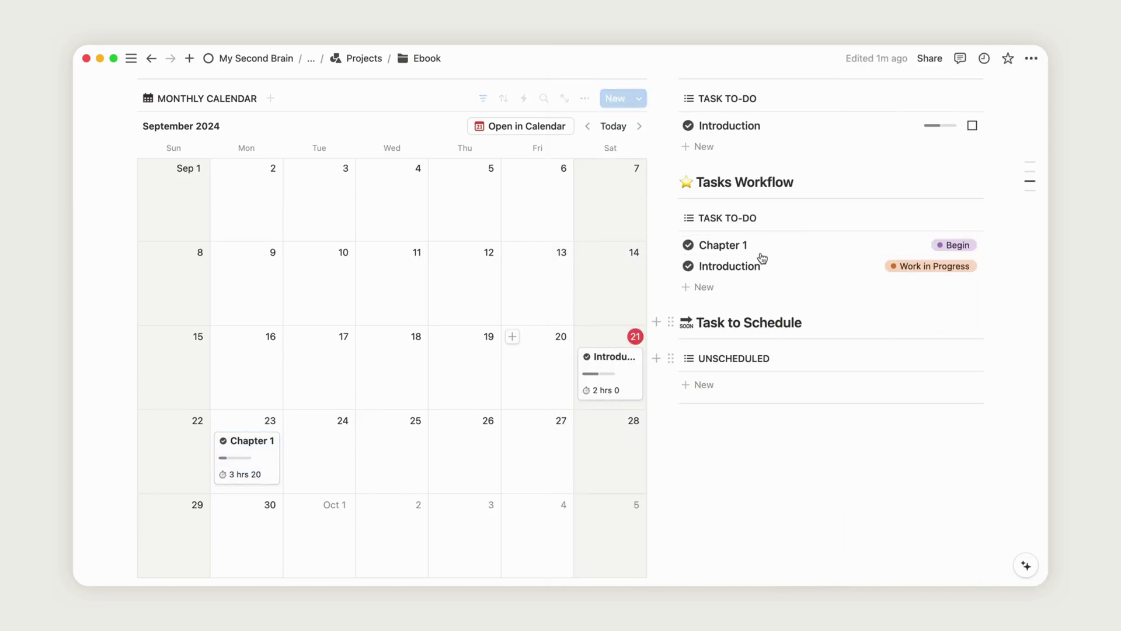
scroll(701, 263, up, 3)
scroll(690, 267, up, 7)
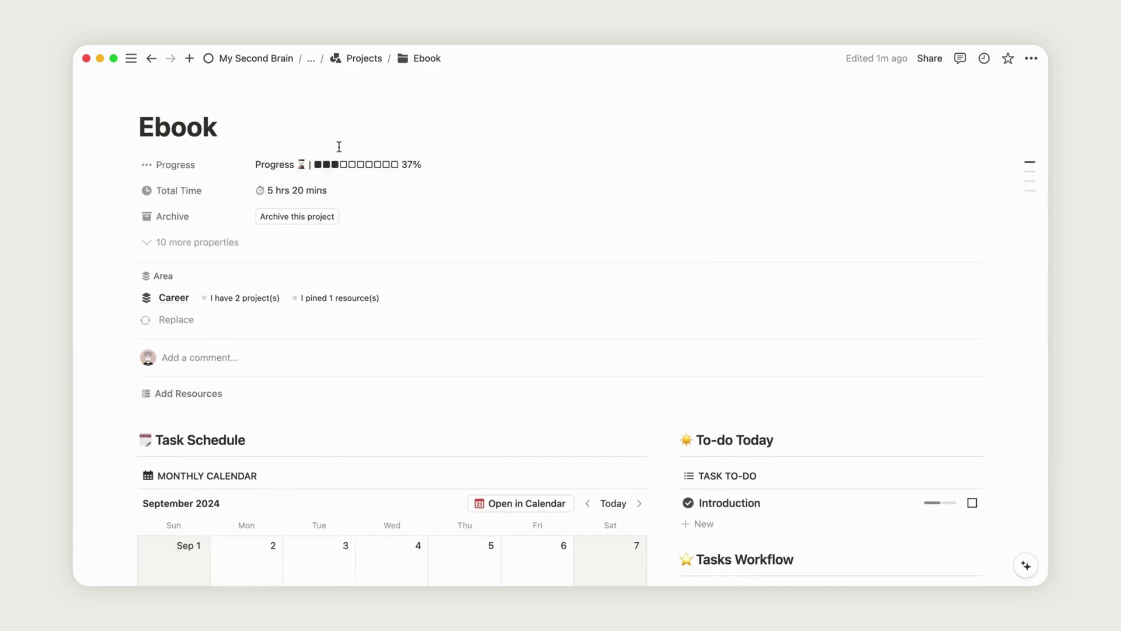
scroll(785, 380, down, 5)
scroll(785, 380, down, 7)
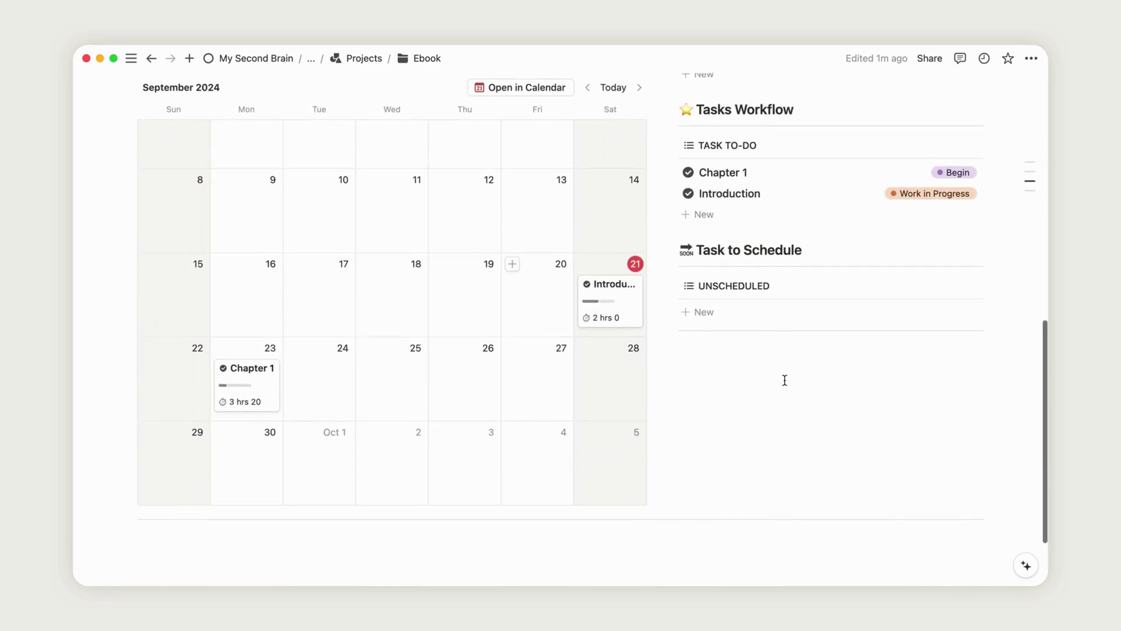
Create a 'Chapter 2' task on September 25 with Time of 250 minutes.
click(366, 332)
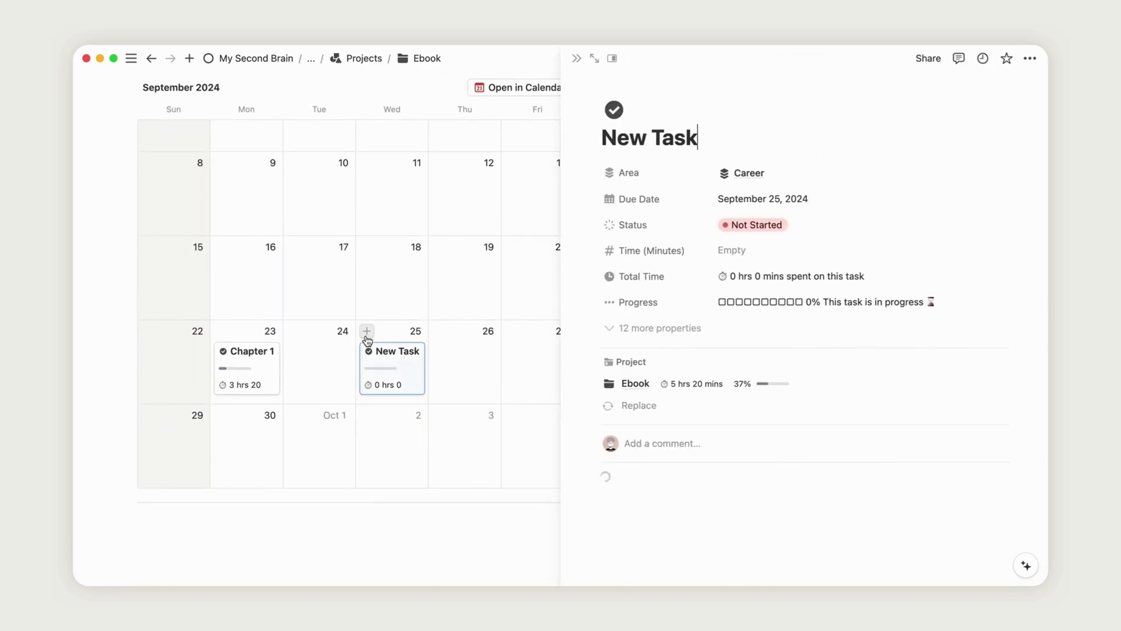
key(super+a)
text(C)
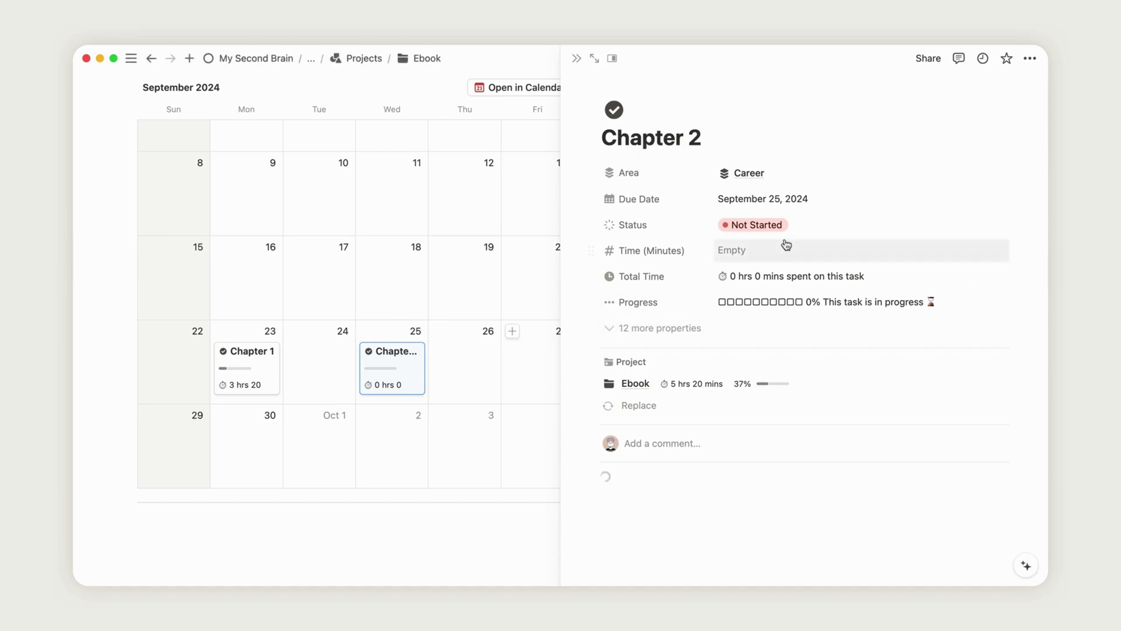
click(766, 251)
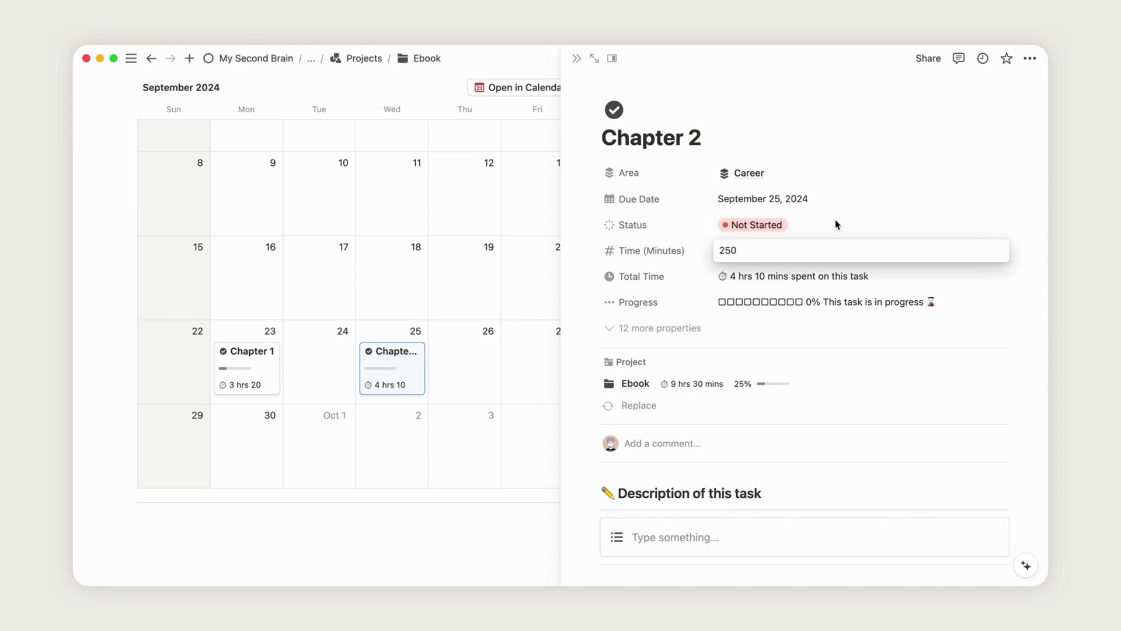
key(Return)
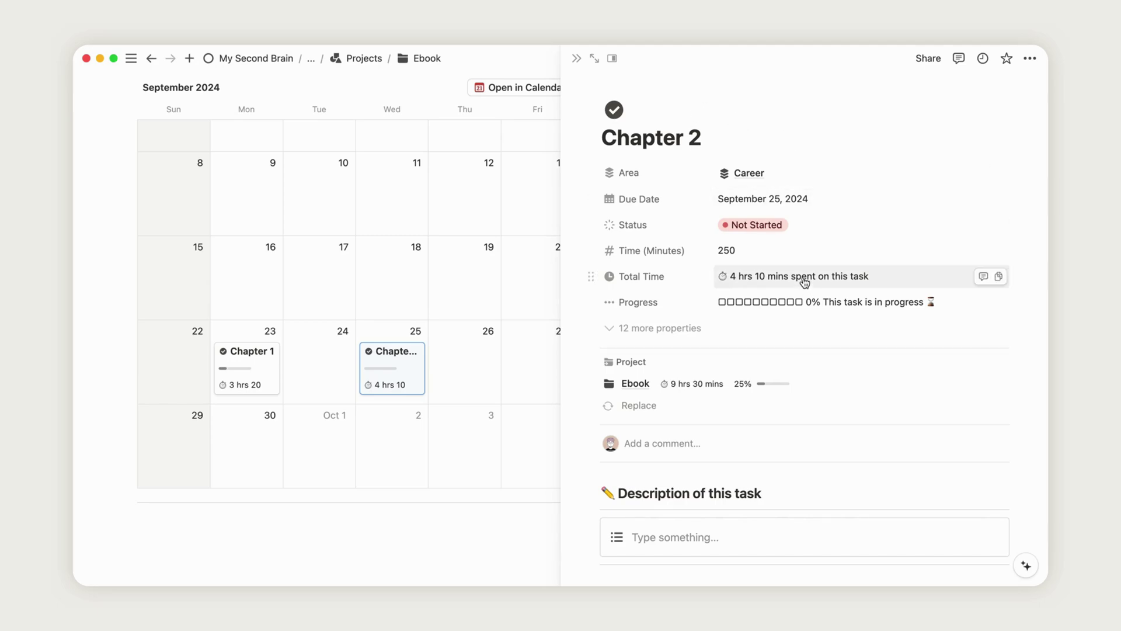
click(576, 61)
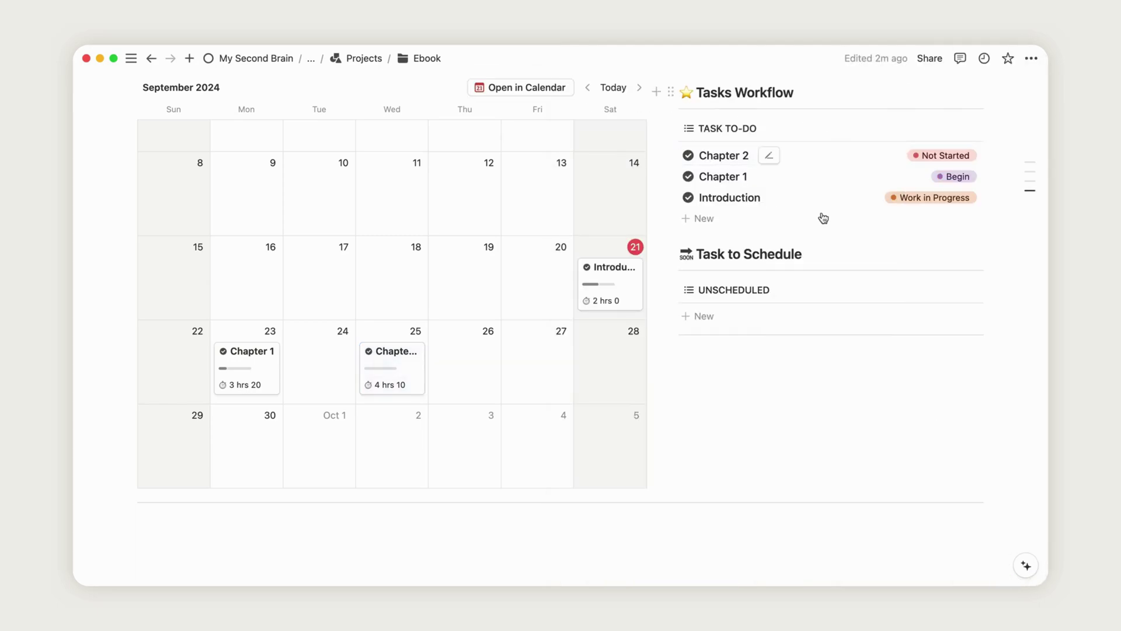
scroll(1015, 320, up, 5)
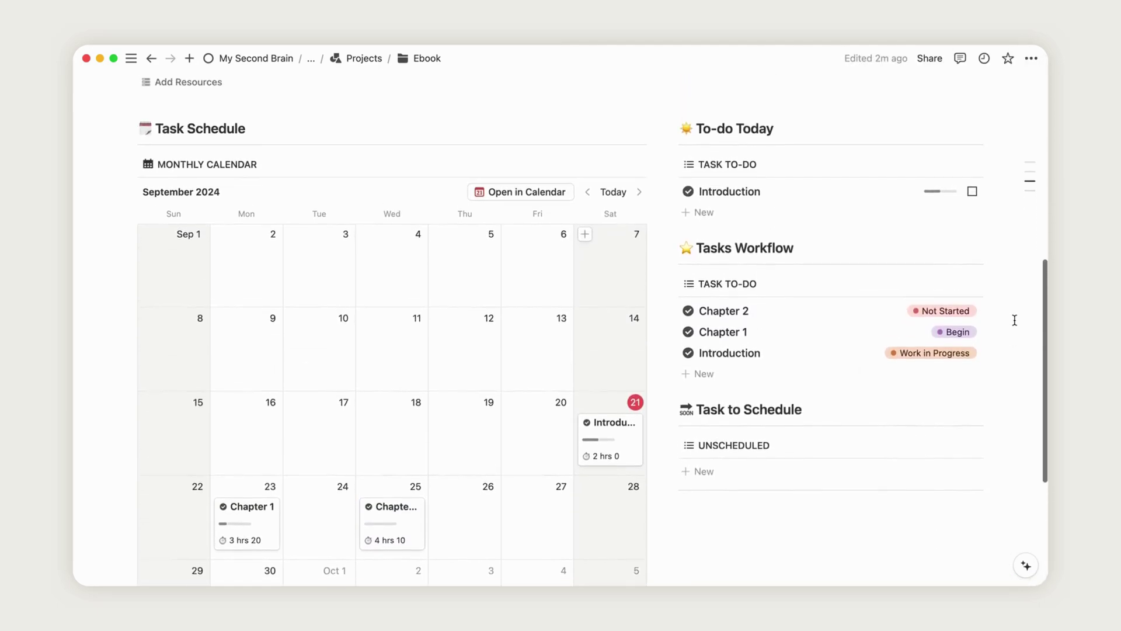
scroll(1015, 320, up, 5)
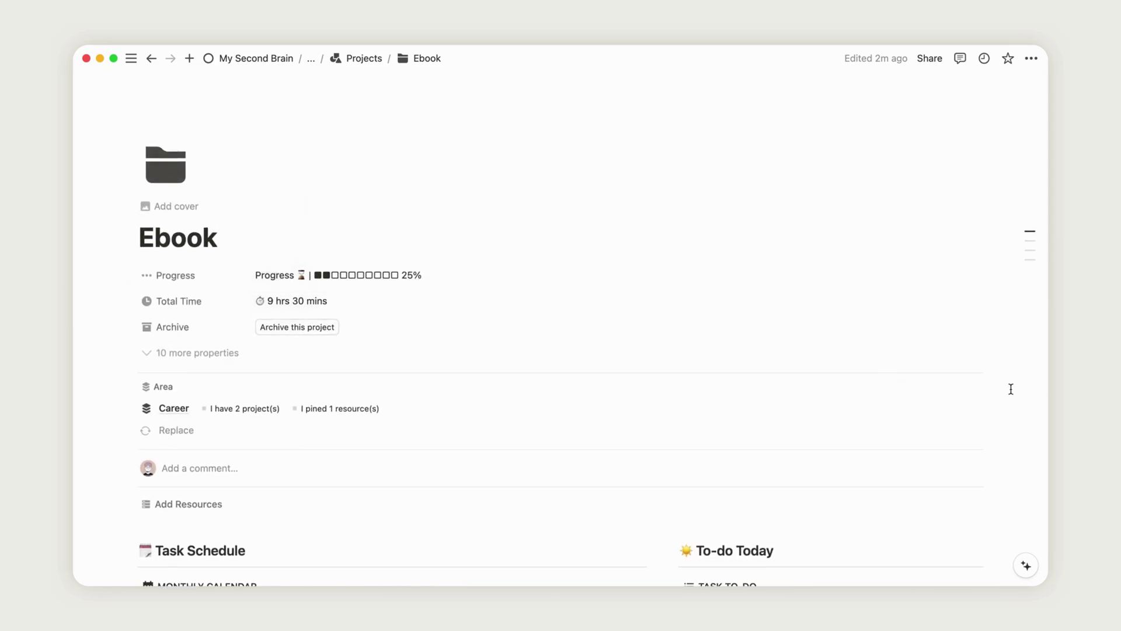
Go up from Ebook to the Project Management page.
click(311, 62)
click(317, 82)
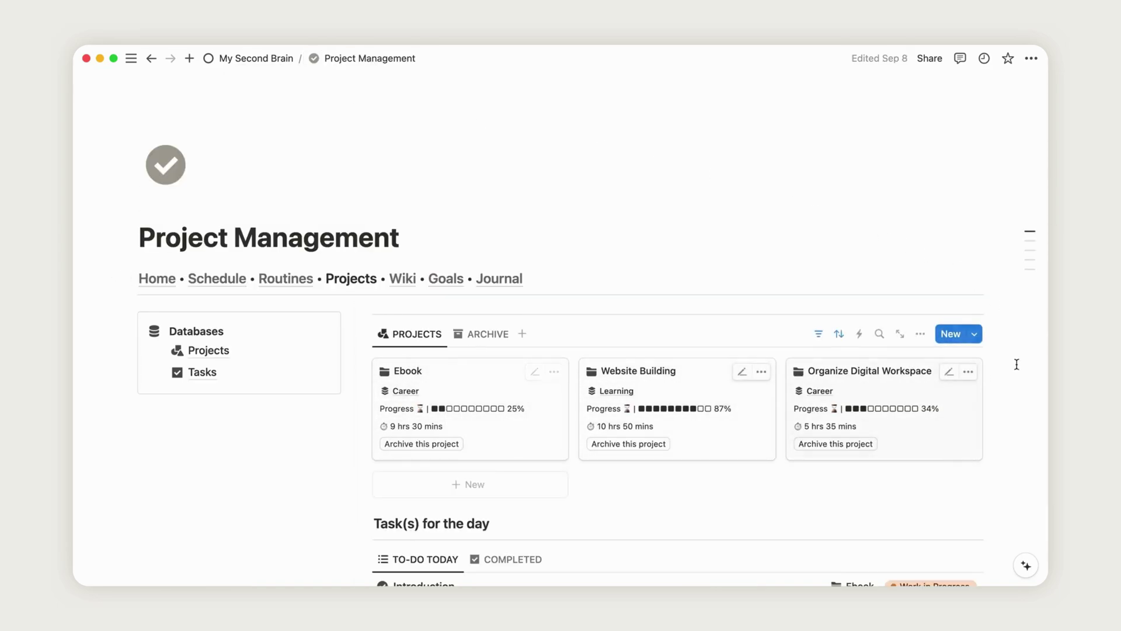
scroll(1012, 351, down, 5)
scroll(1012, 350, down, 5)
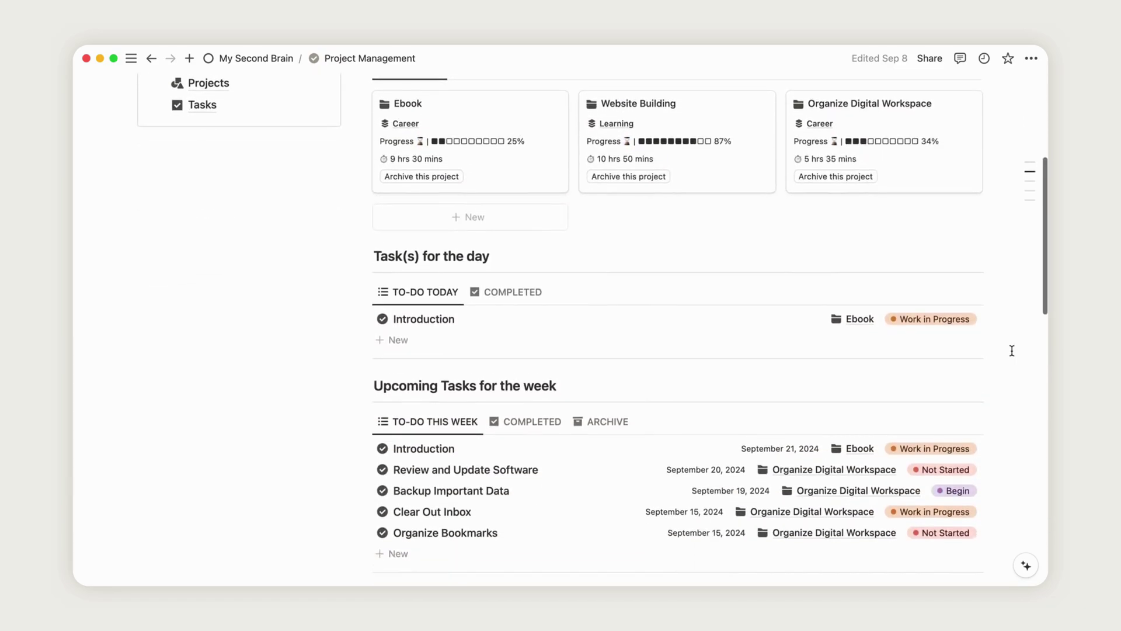
Browse today's and this week's completed and archived task views, returning to the to-do lists.
click(494, 187)
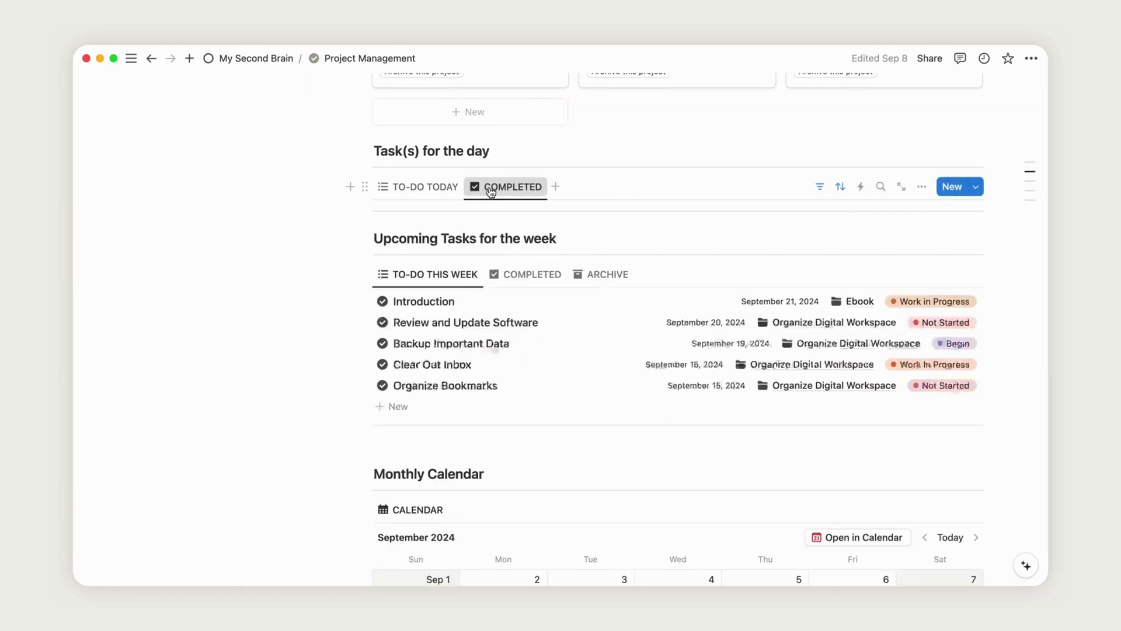
click(421, 187)
scroll(409, 257, down, 4)
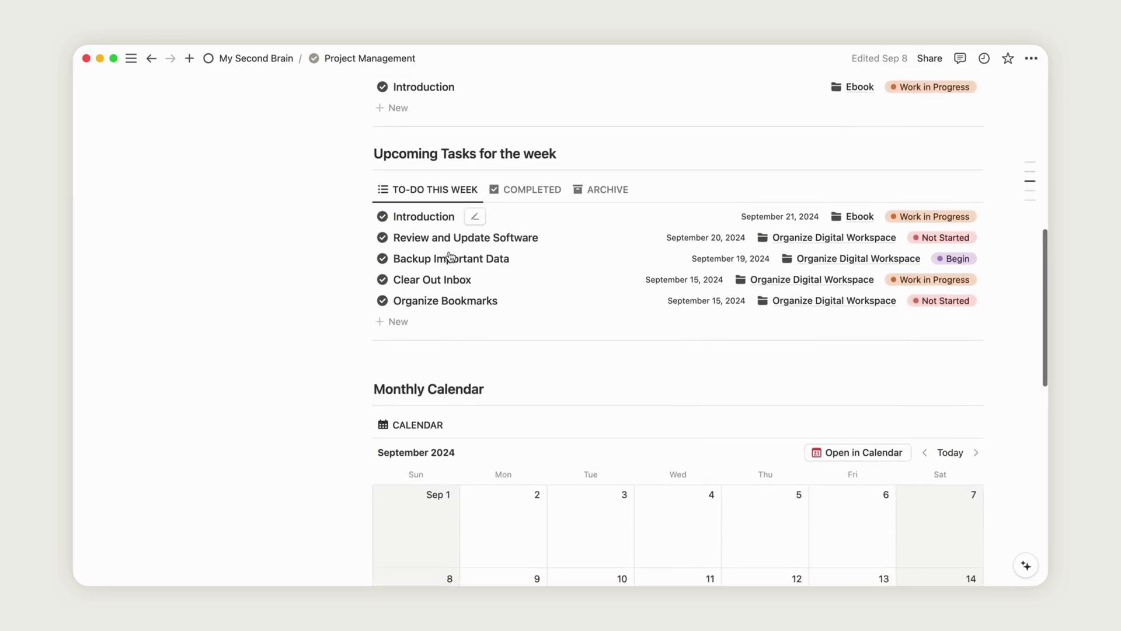
click(514, 169)
click(594, 169)
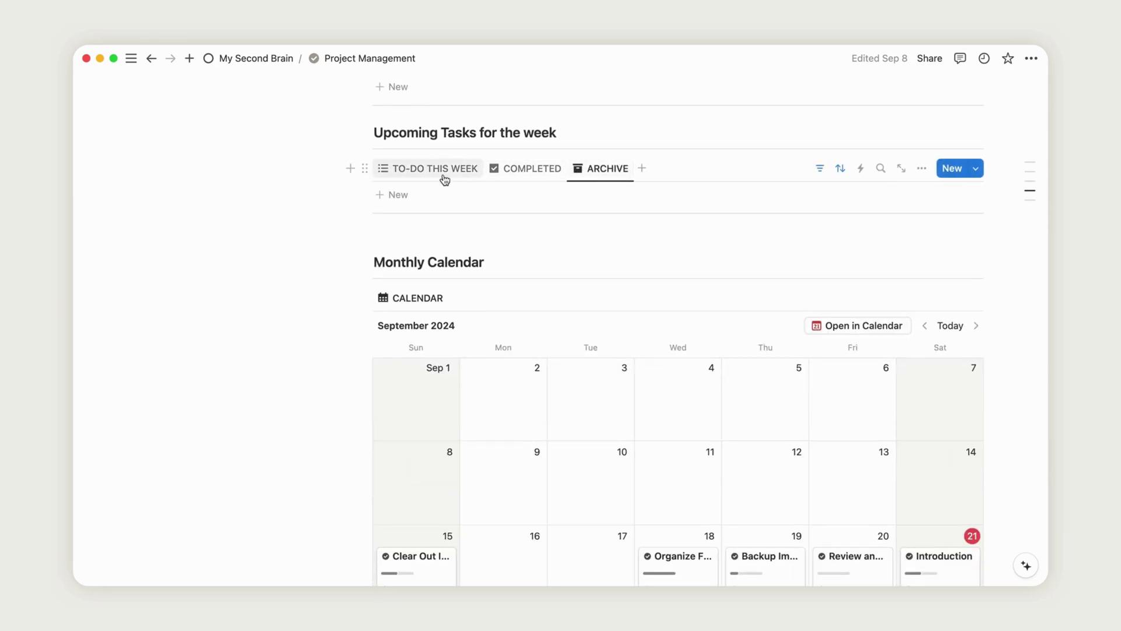
click(433, 171)
scroll(566, 269, down, 5)
scroll(567, 272, down, 5)
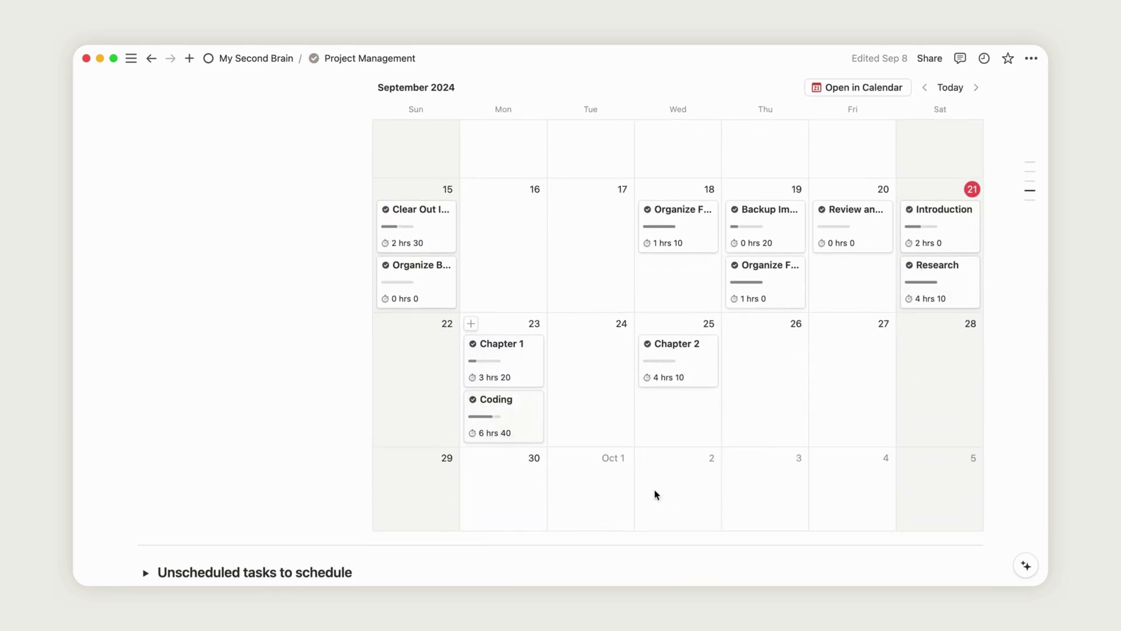
scroll(1019, 441, down, 4)
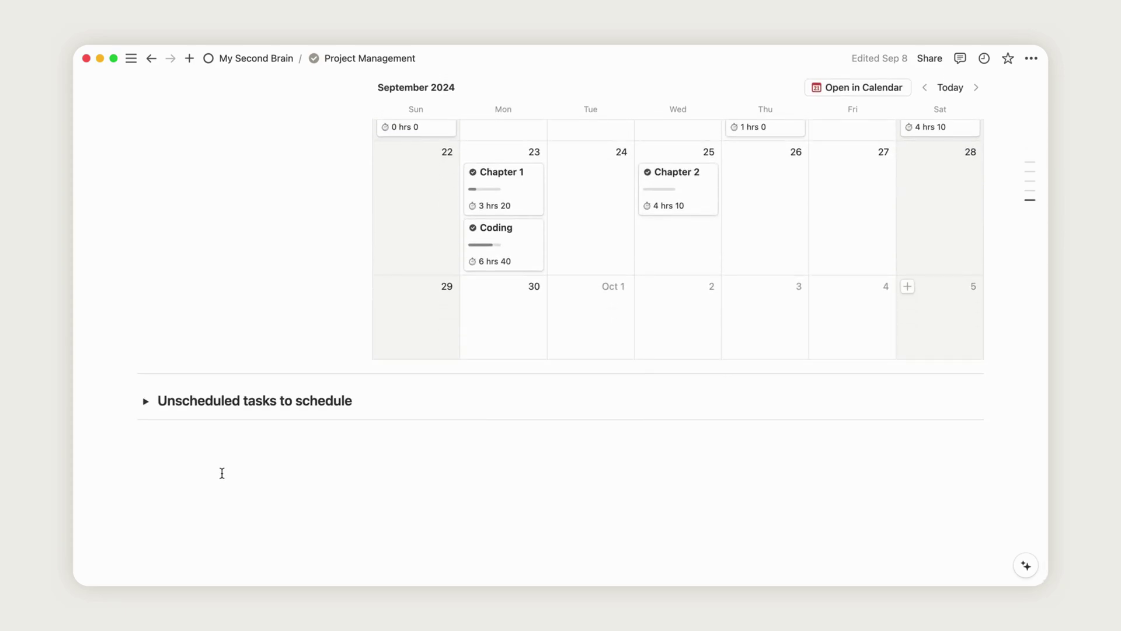
Schedule the unscheduled New Task on Friday, September 27 and open it.
click(146, 402)
scroll(987, 409, down, 5)
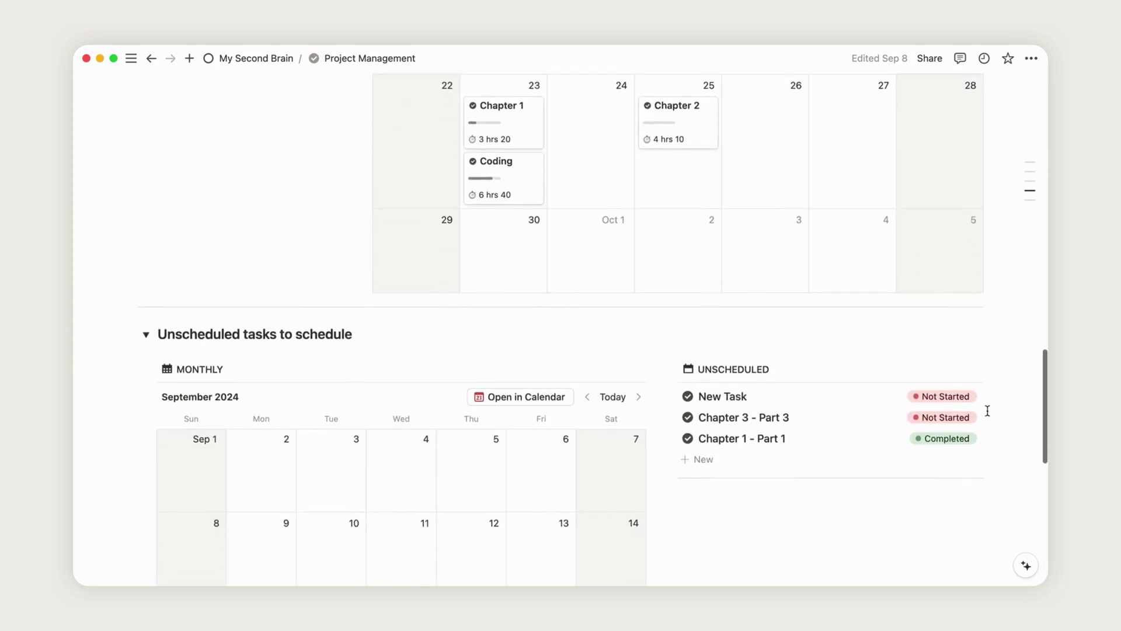
scroll(958, 380, down, 3)
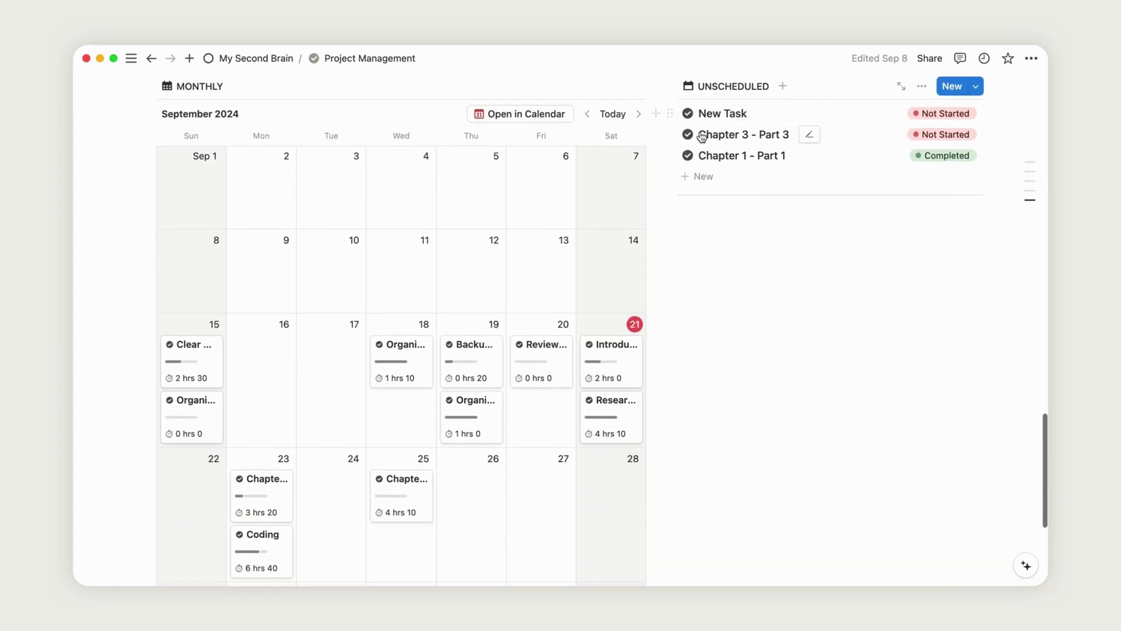
drag(672, 113, 542, 486)
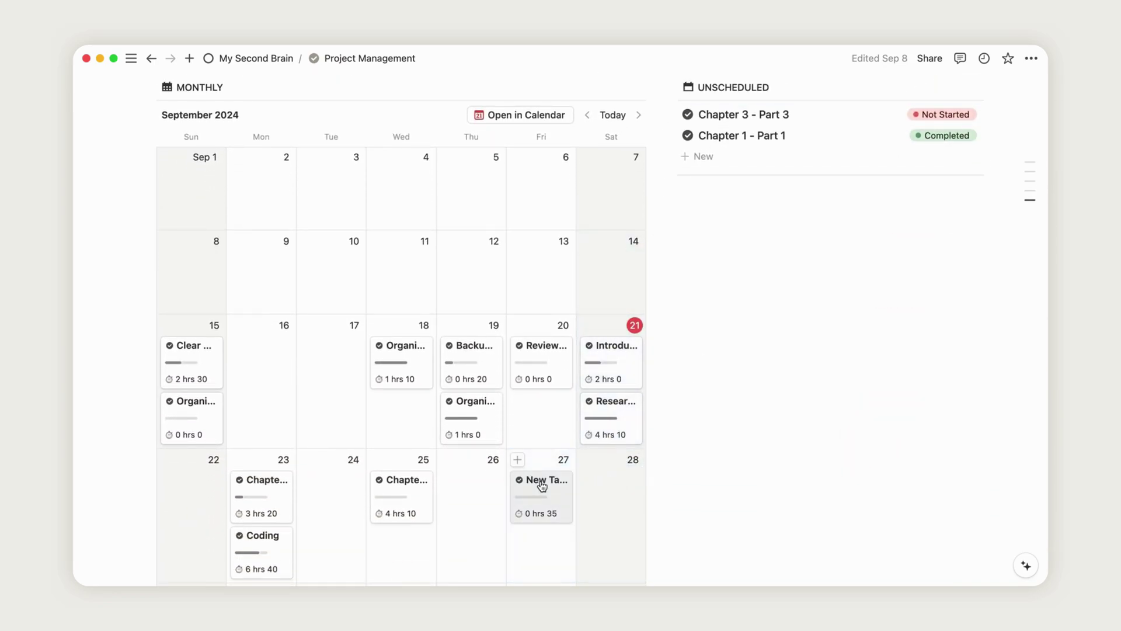
click(563, 501)
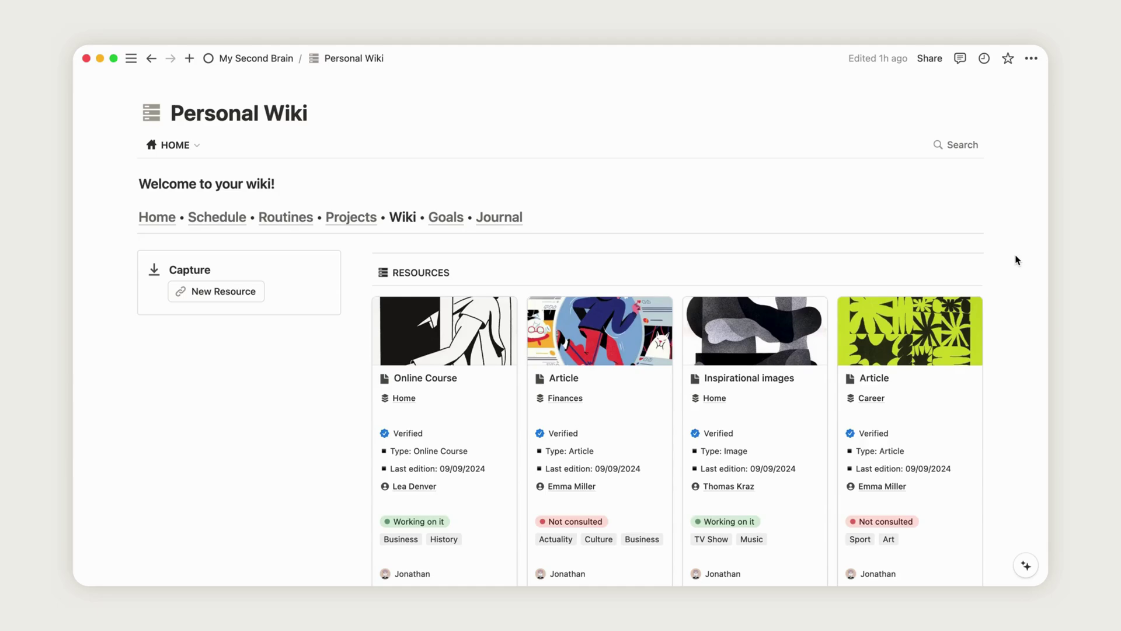
Peek into Practical Tools, then open the Finances Article card from the Resources gallery.
scroll(1016, 260, down, 10)
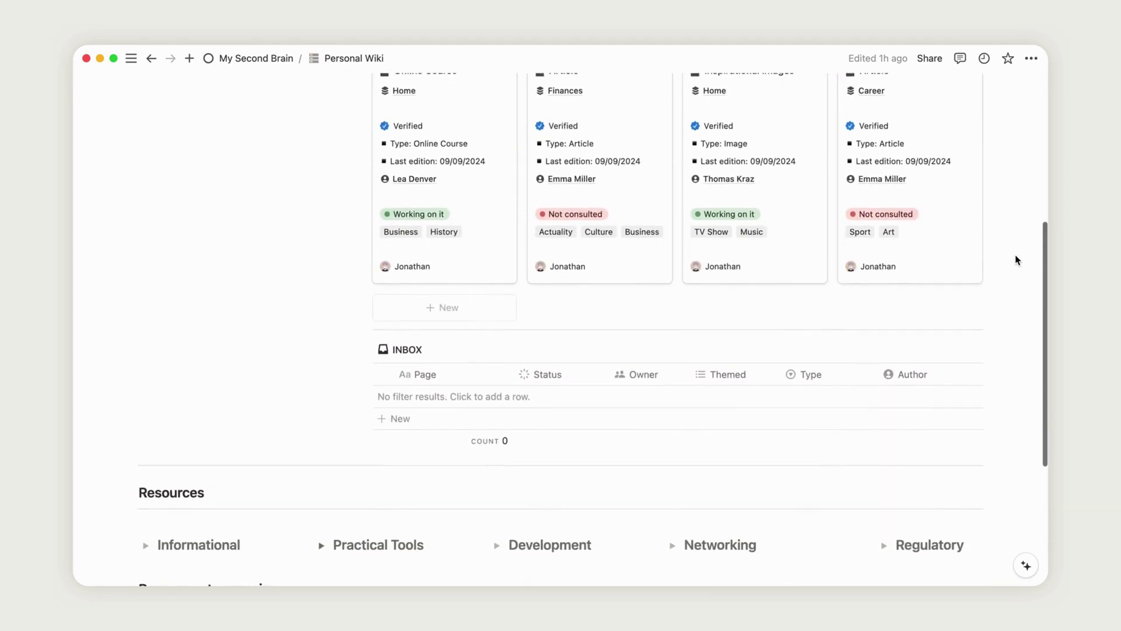
scroll(1017, 260, down, 8)
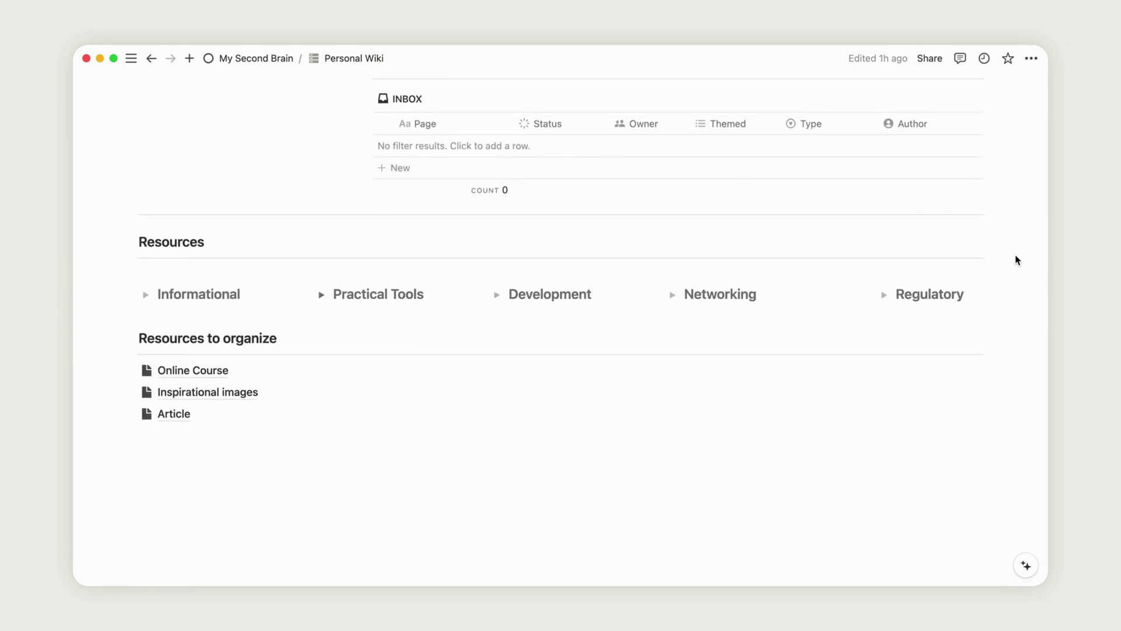
click(322, 295)
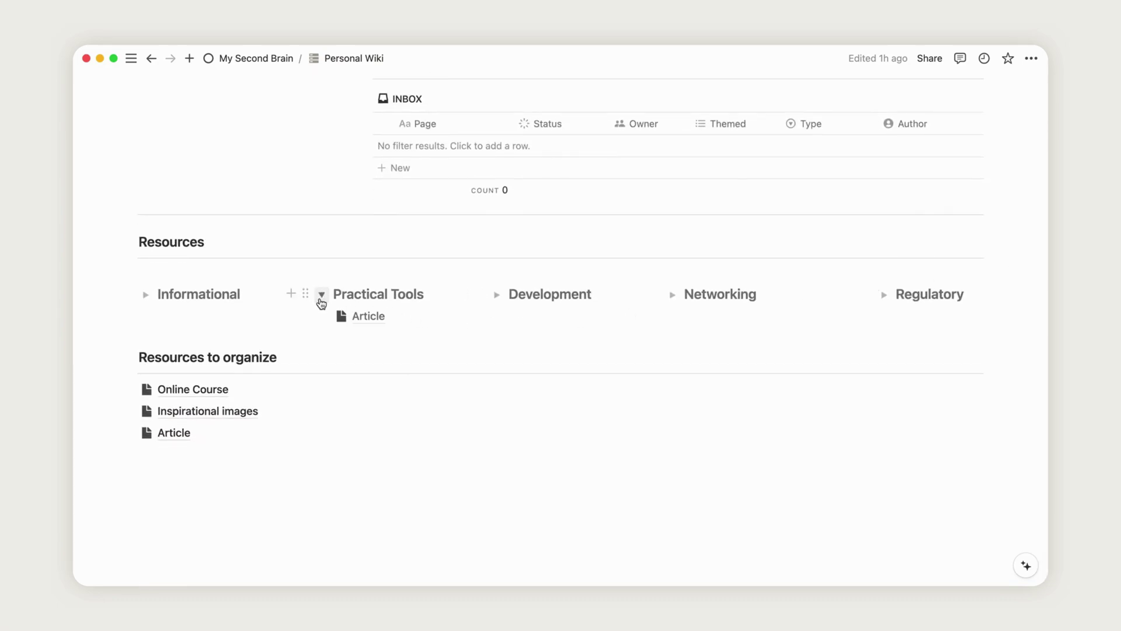
click(321, 294)
scroll(1021, 330, up, 14)
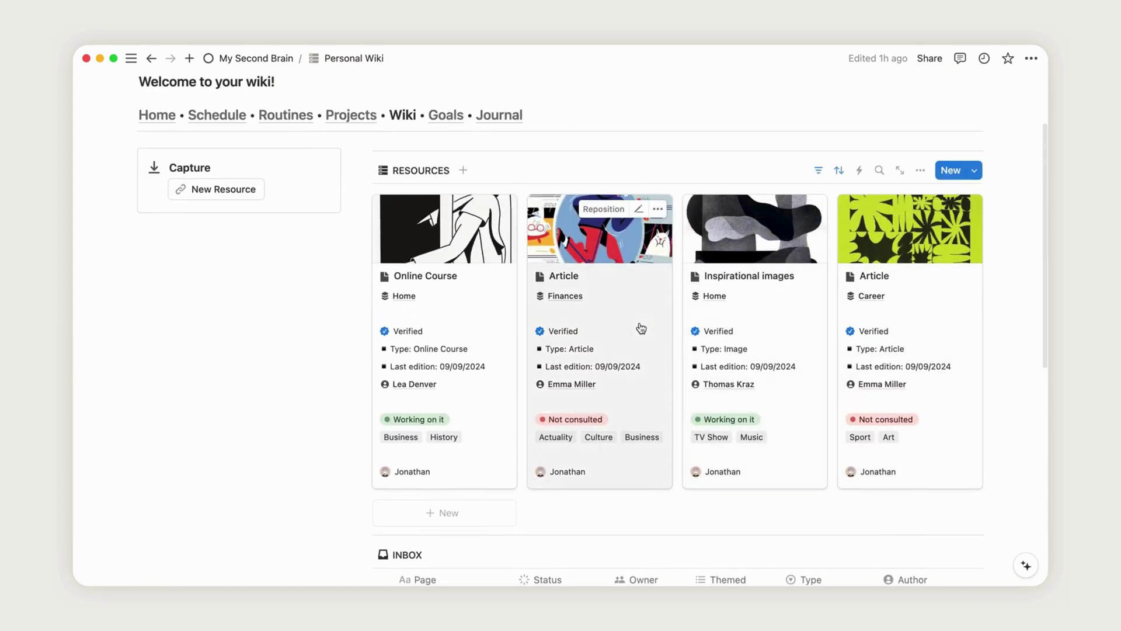
click(641, 328)
scroll(898, 391, down, 6)
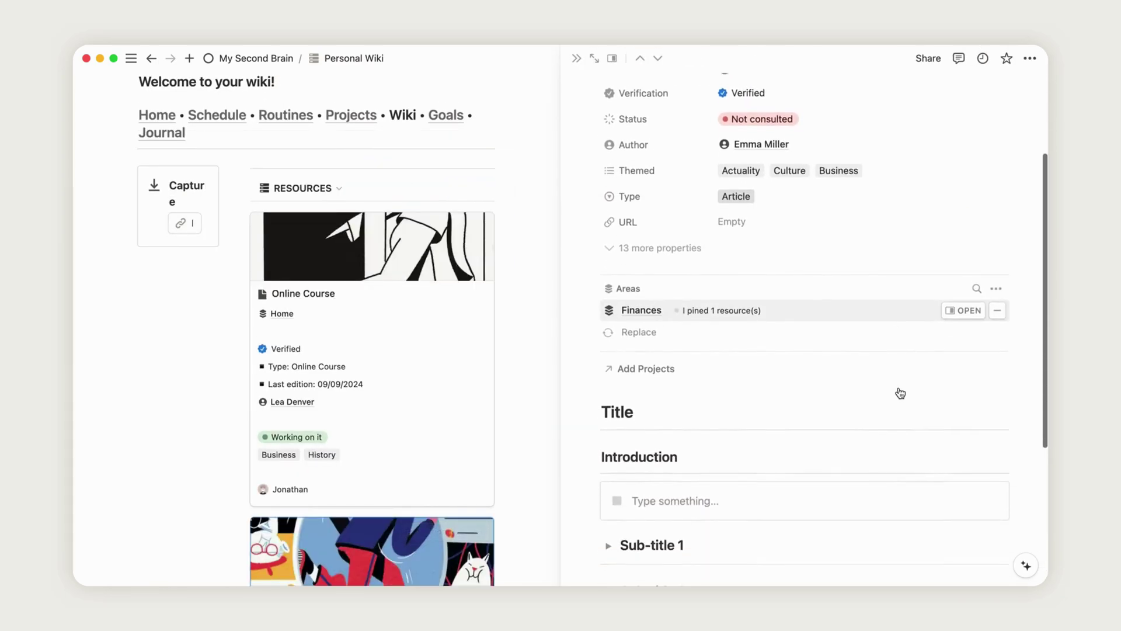
scroll(899, 388, up, 6)
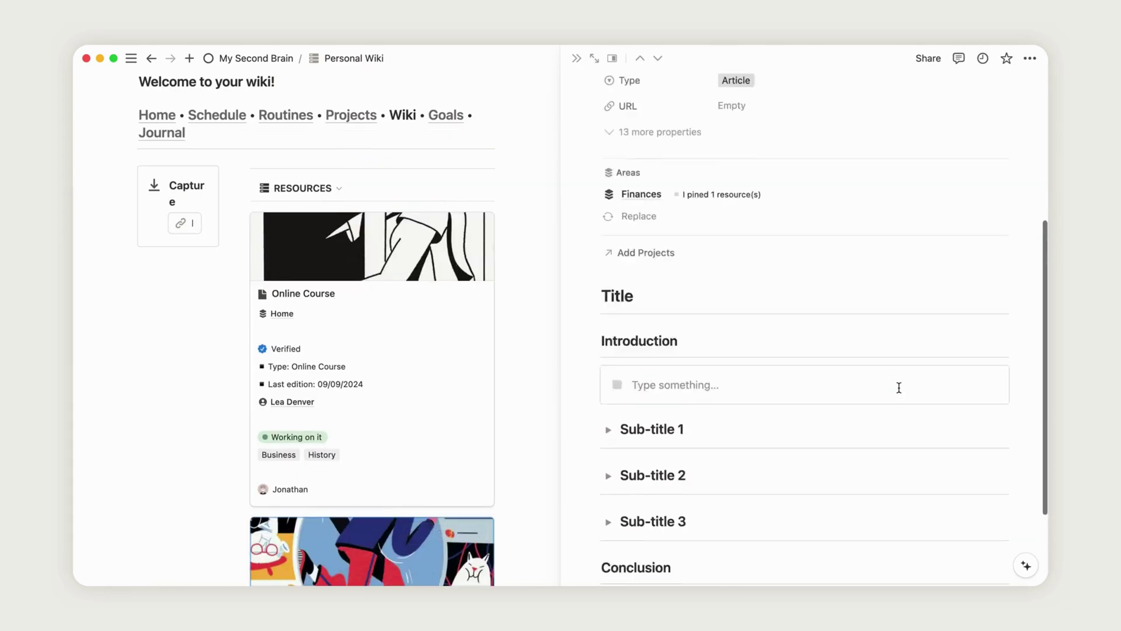
Close the Finances Article preview and scroll to the wiki's Capture box.
click(575, 58)
scroll(1024, 207, up, 3)
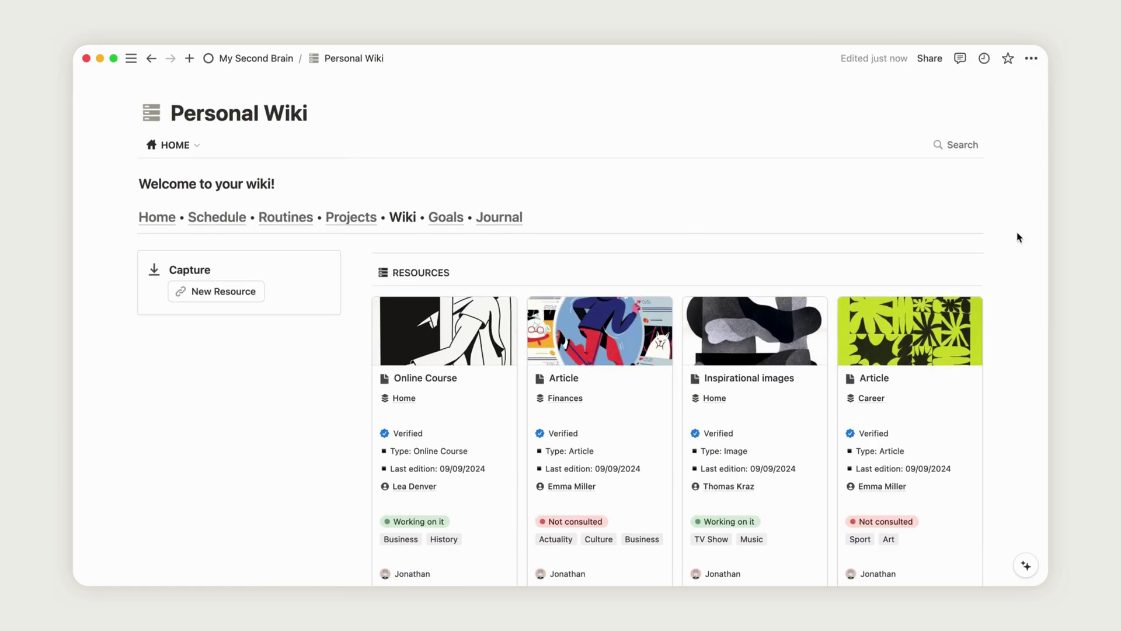
scroll(1019, 237, down, 5)
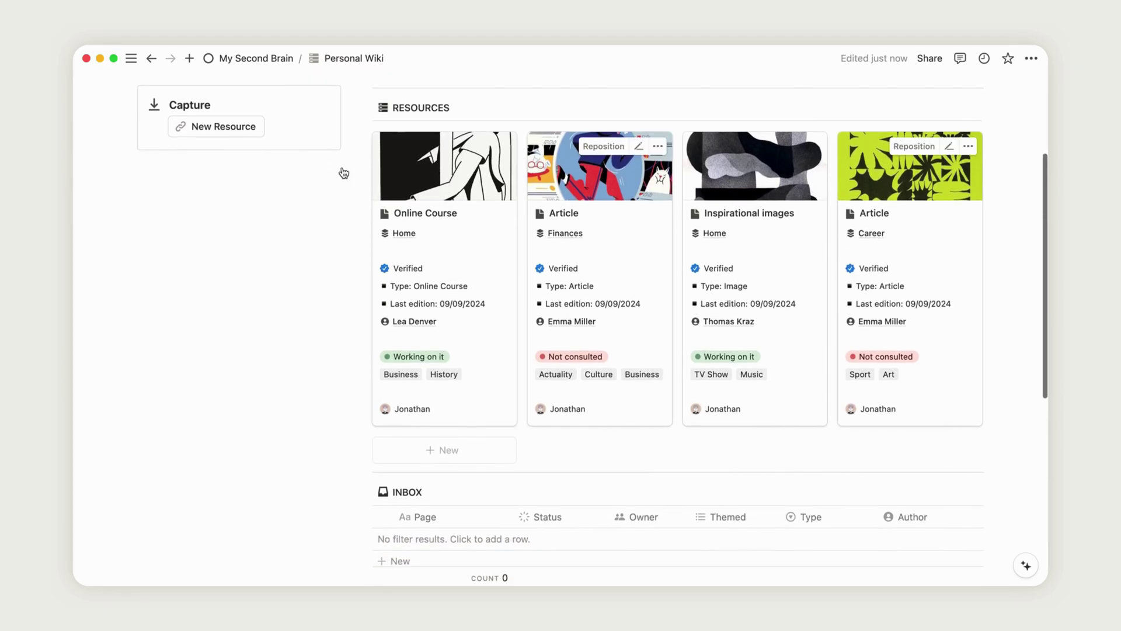
Capture a New resource into the Inbox, open it, and apply the Article template.
click(257, 127)
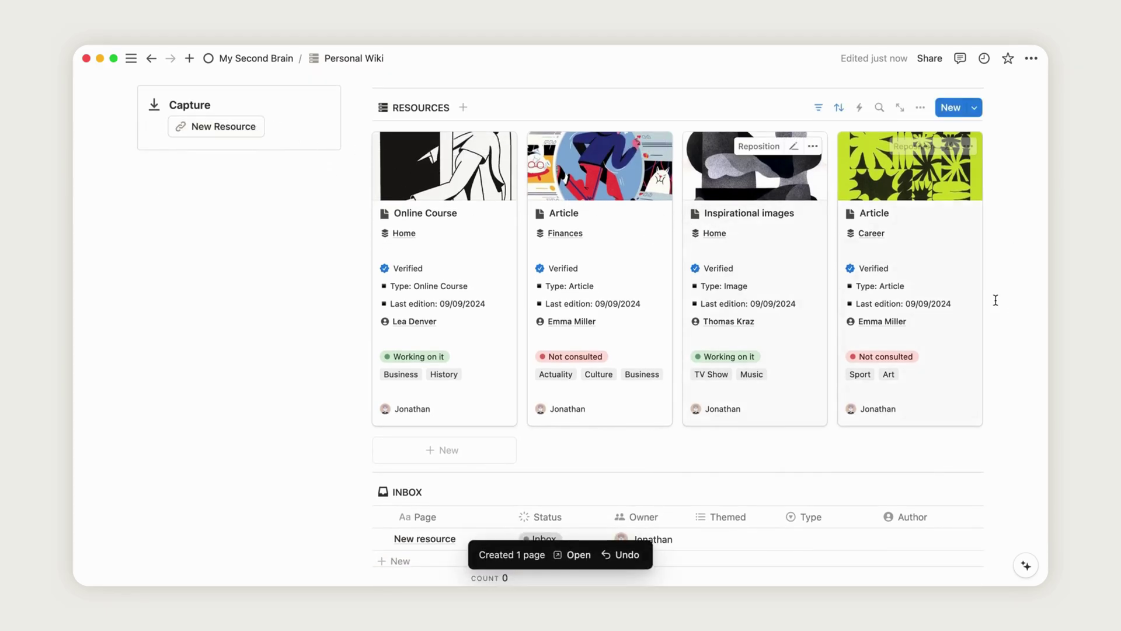
scroll(1003, 374, down, 5)
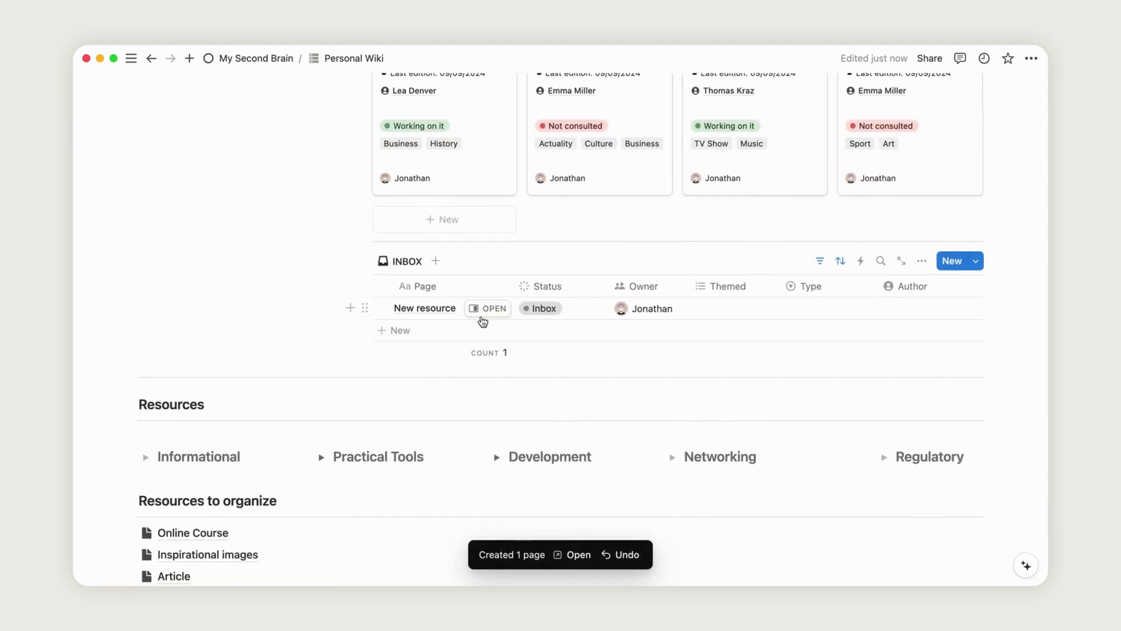
click(484, 315)
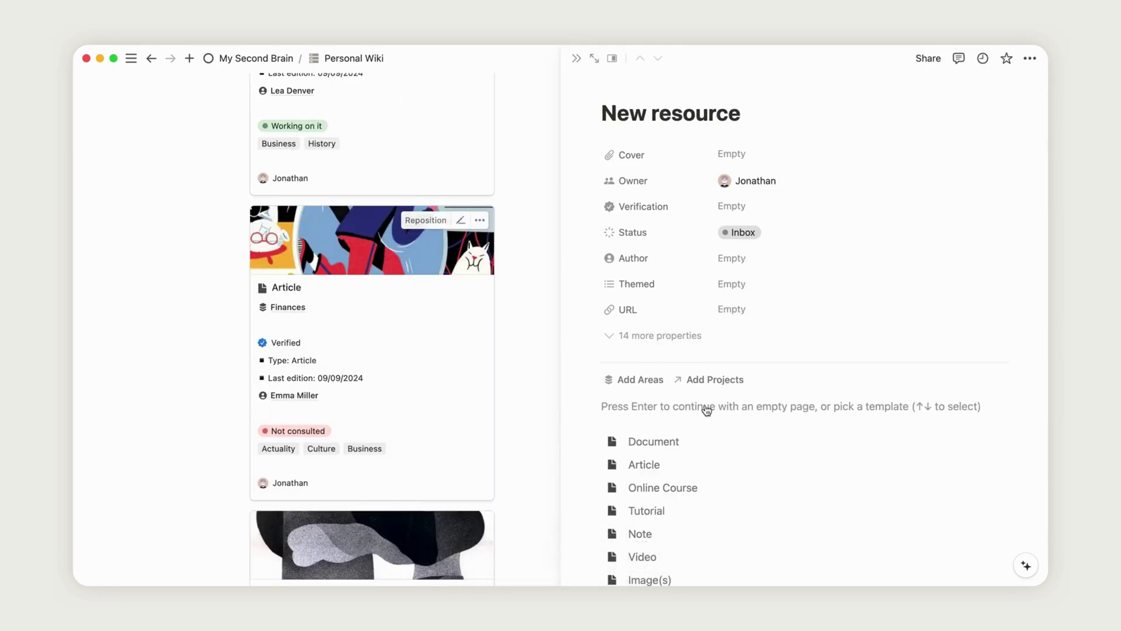
scroll(707, 409, down, 5)
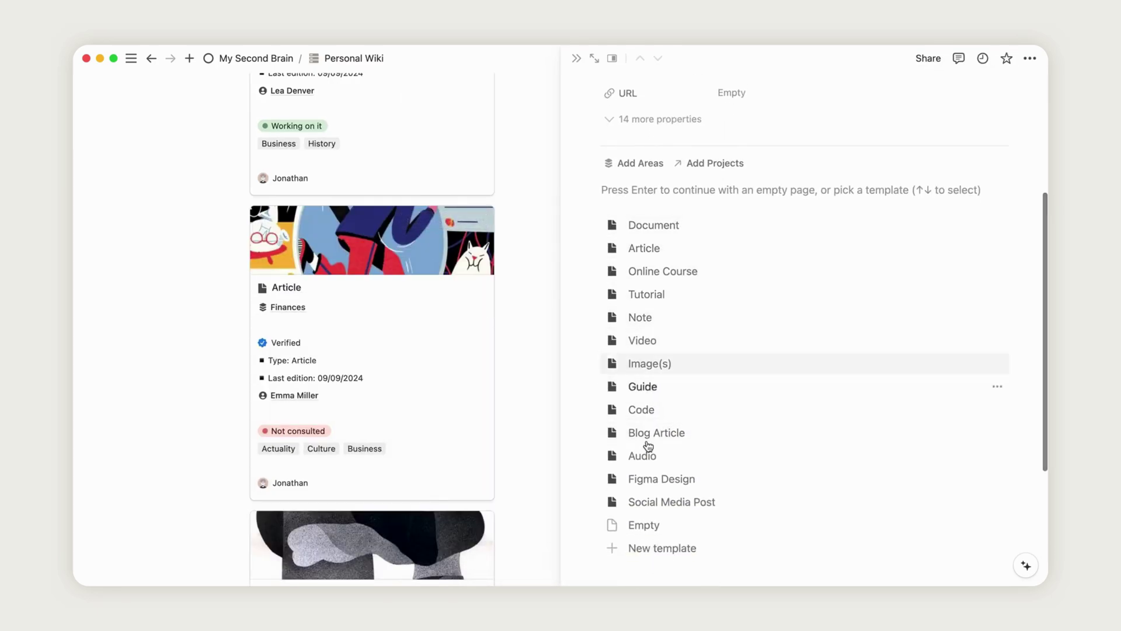
click(659, 250)
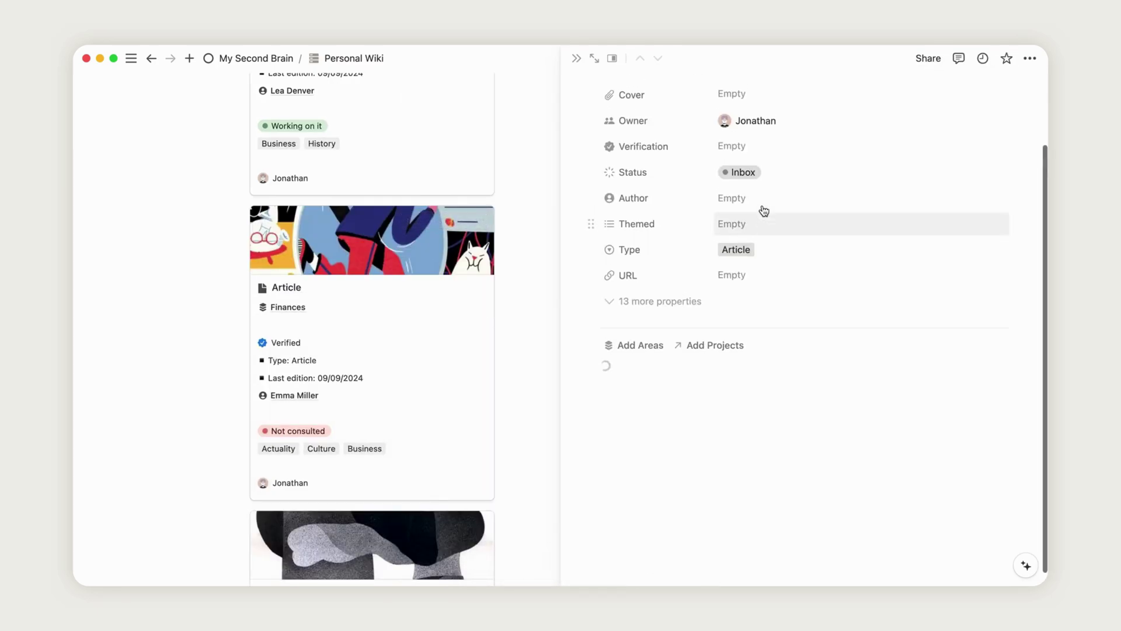
Retitle the resource 'Work Organization' and give it a cover embedded from an image link.
triple_click(666, 137)
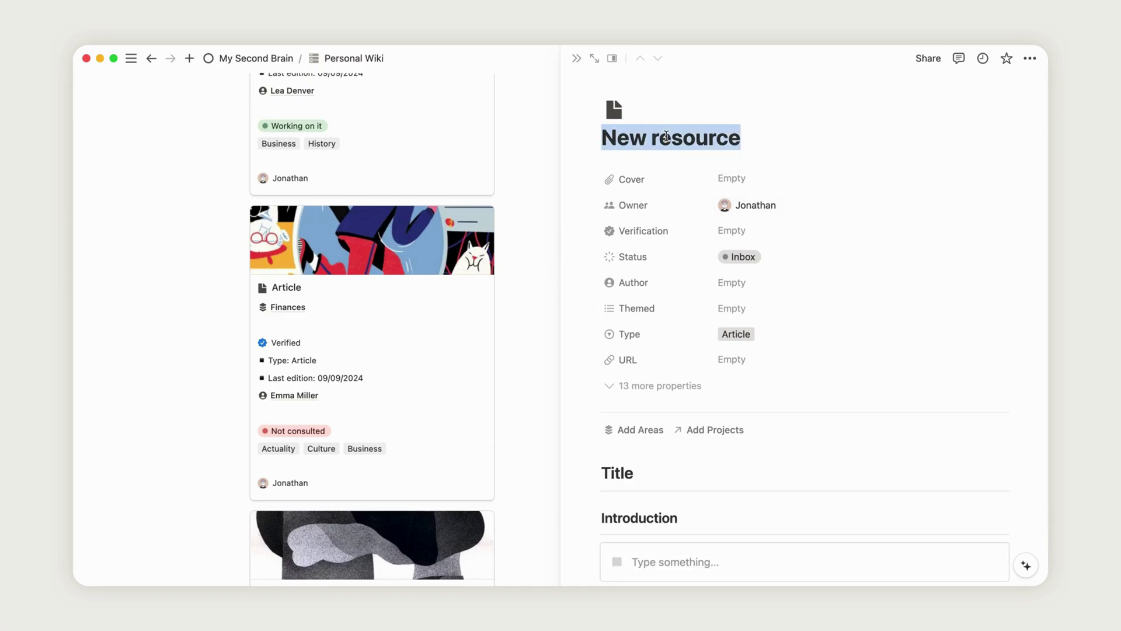
text(Work Organiza)
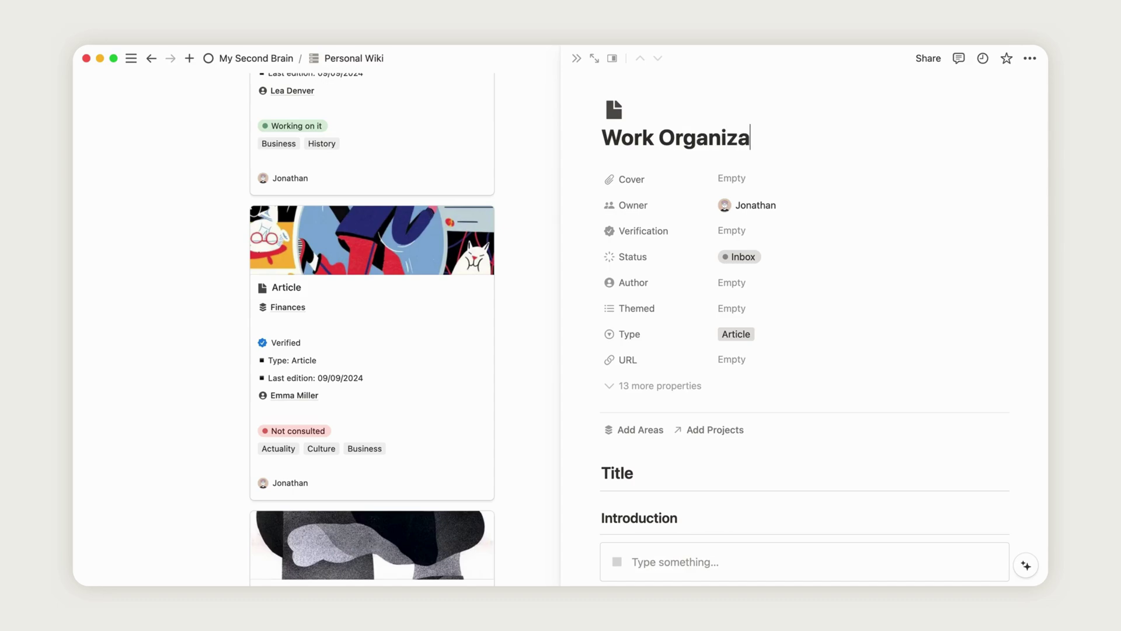
text(tion)
click(732, 179)
click(837, 205)
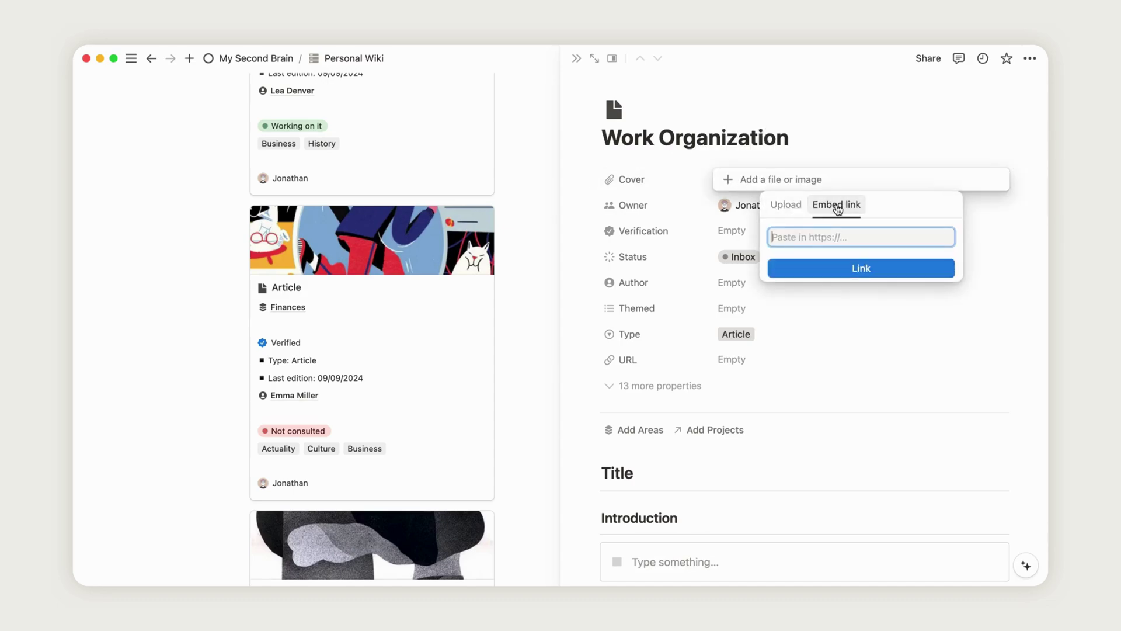
key(Return)
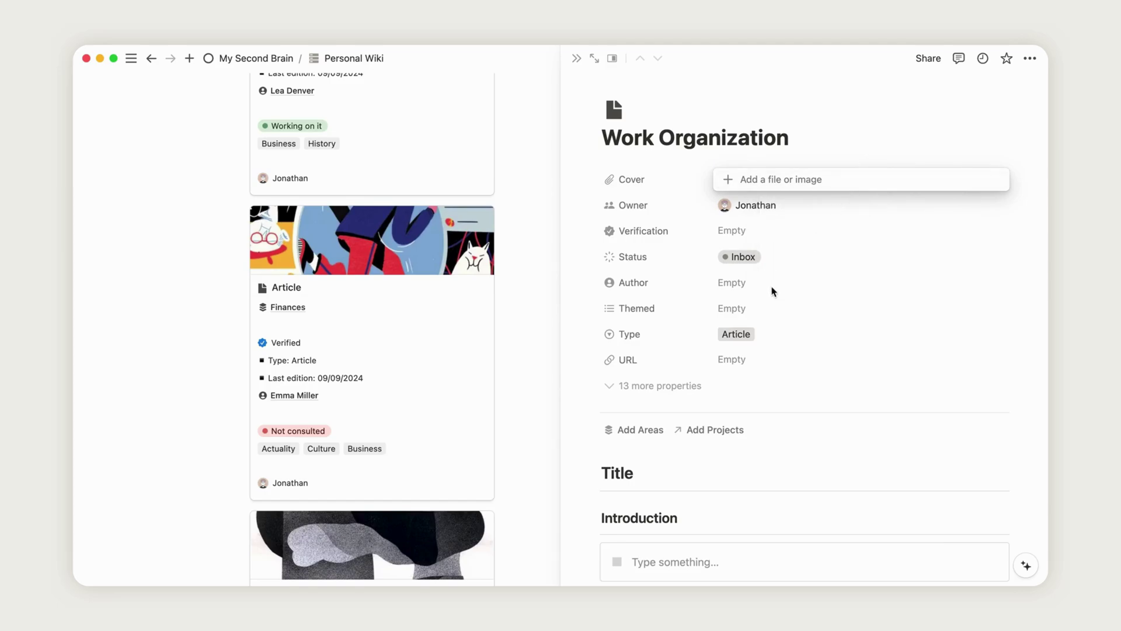
click(763, 183)
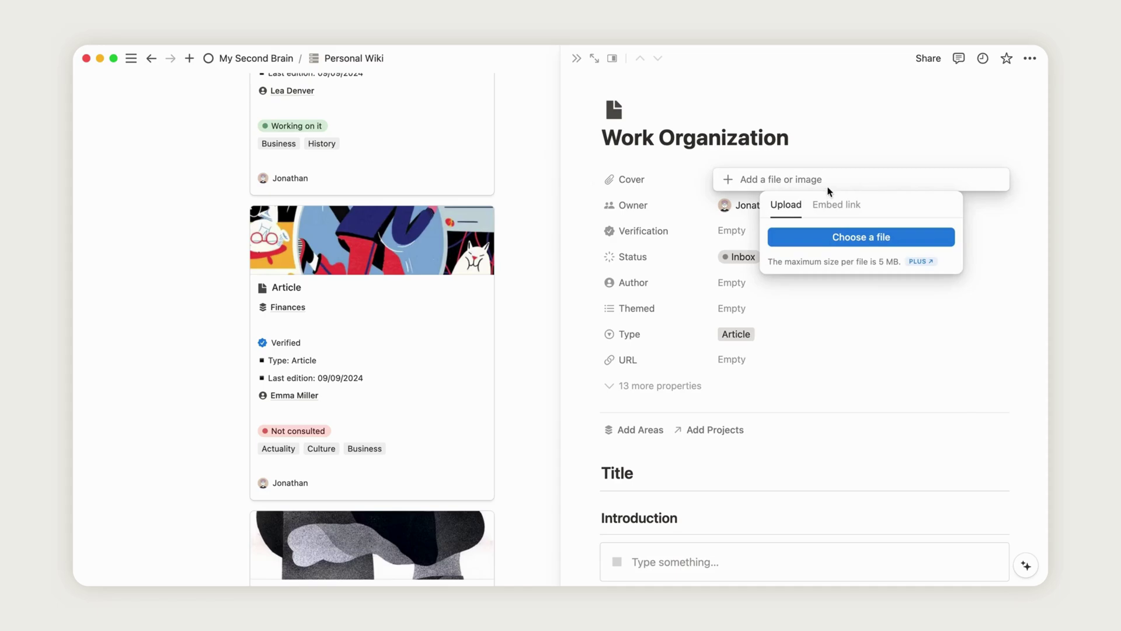
click(832, 206)
click(861, 266)
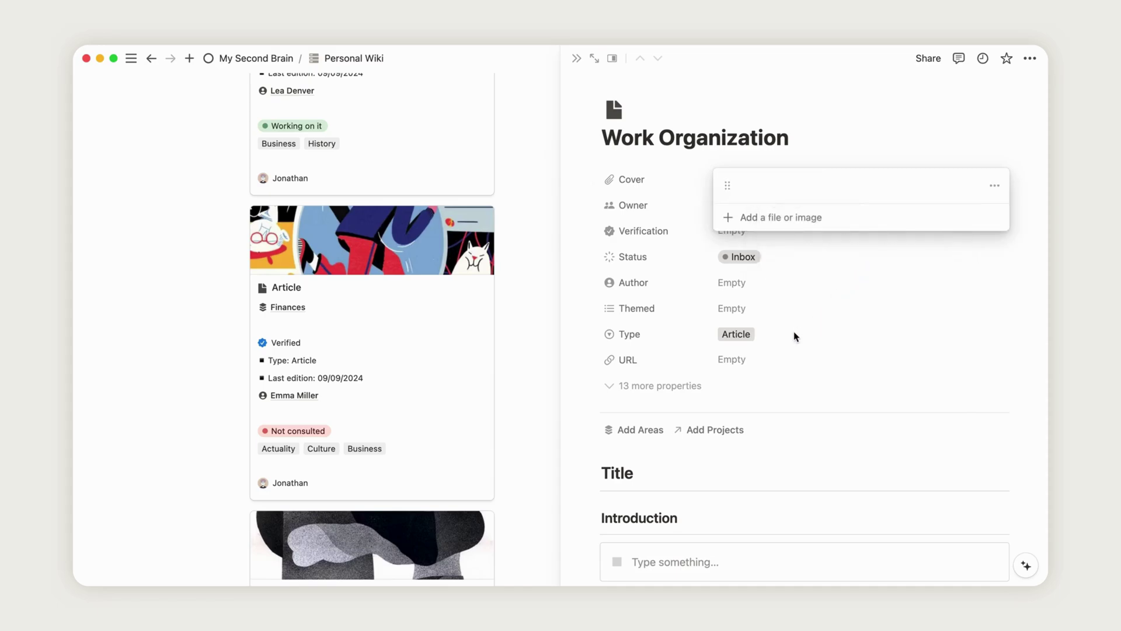
Set the resource's author to a newly created New Author page.
click(746, 290)
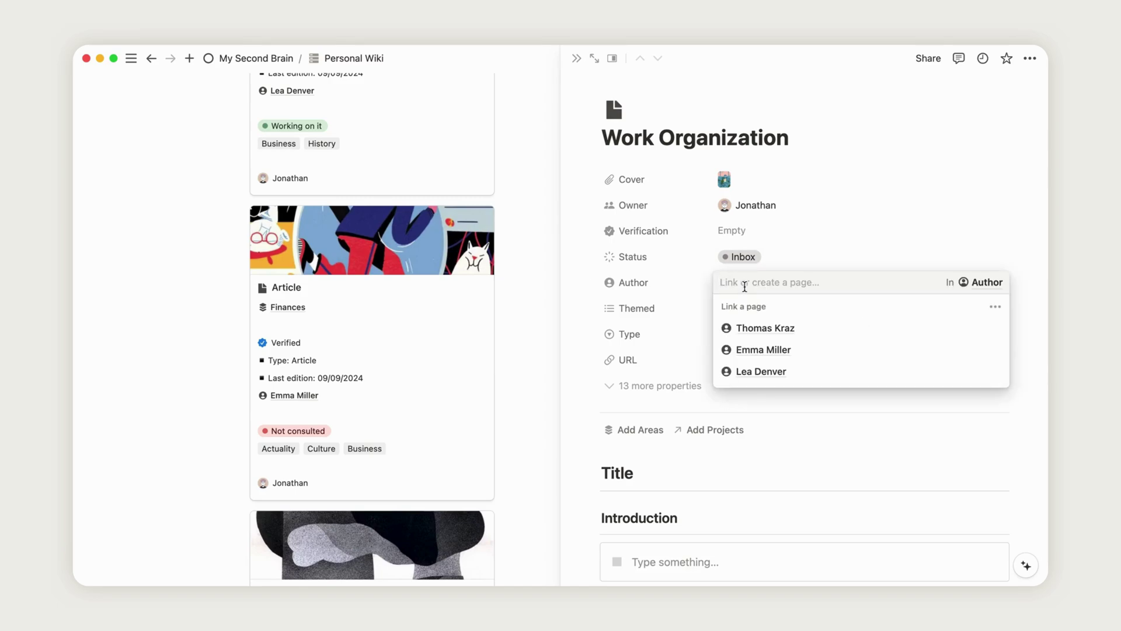
text(New Author)
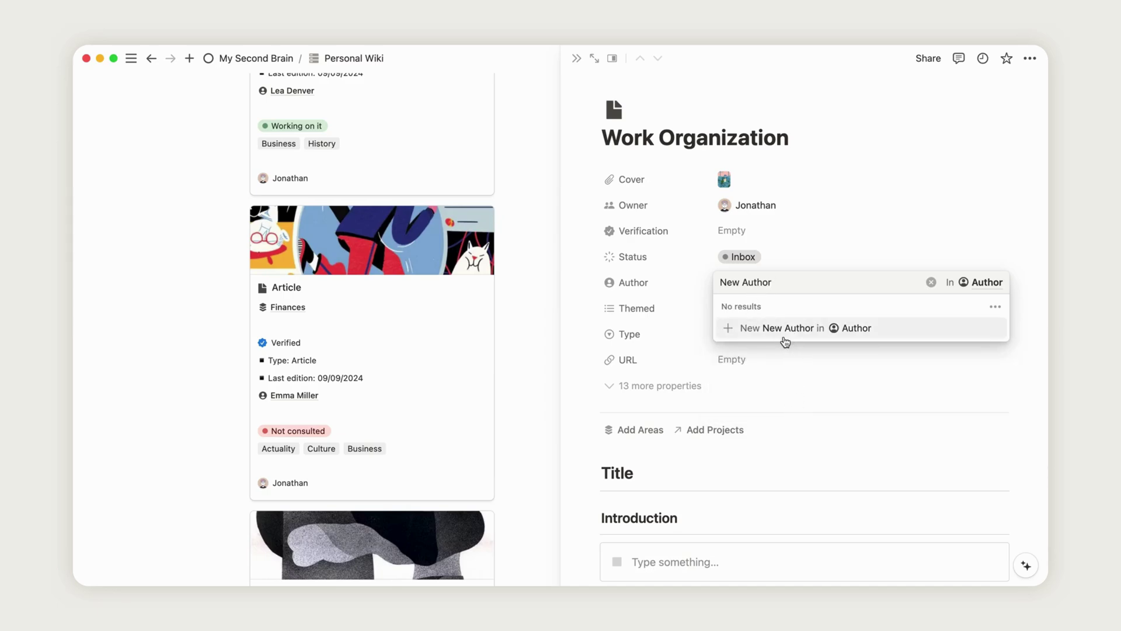
click(792, 333)
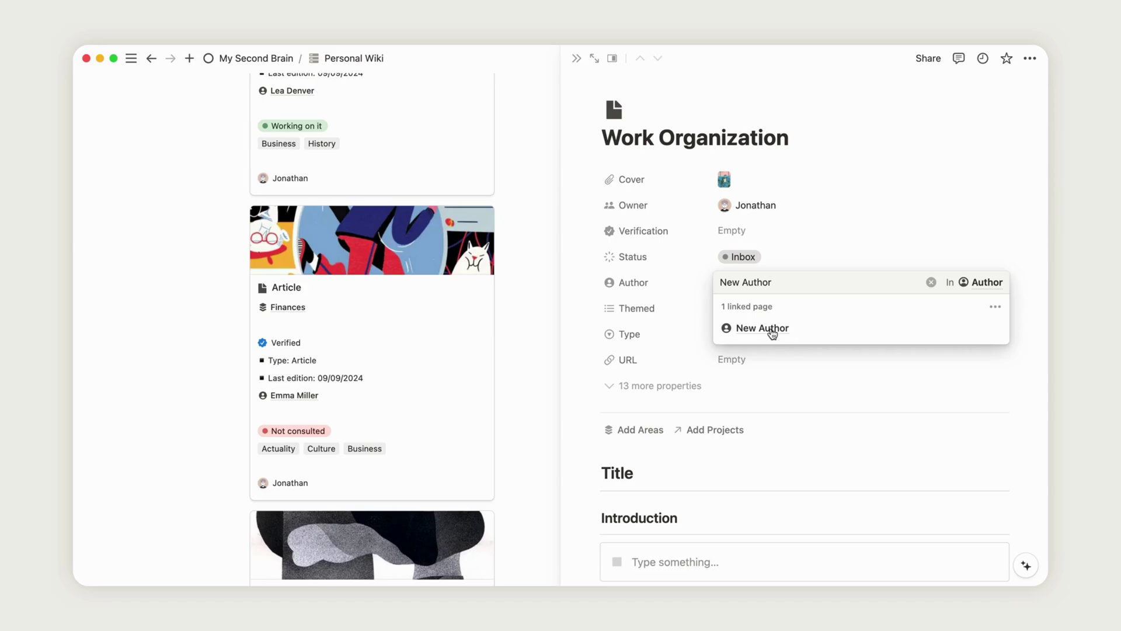
click(771, 329)
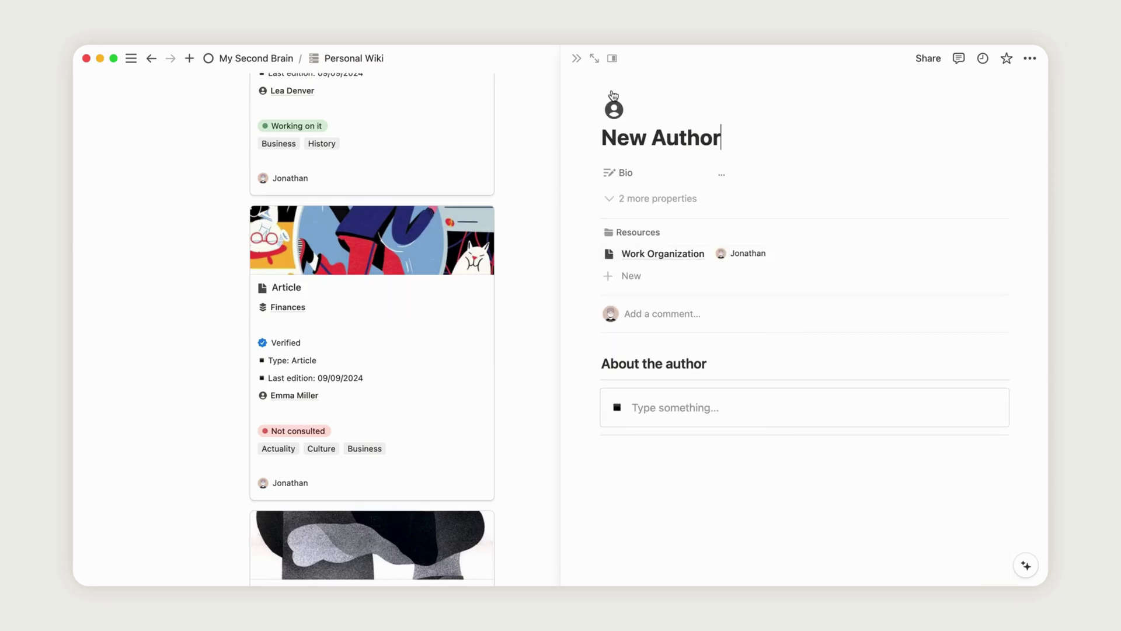
click(967, 256)
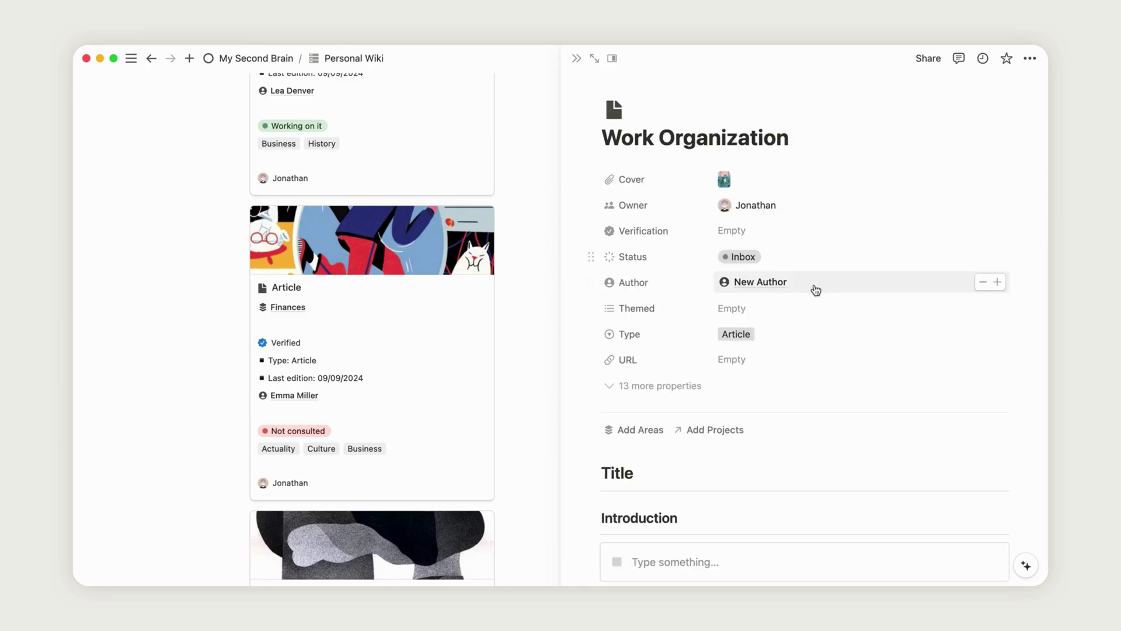
Tag the resource with the Actuality and Culture themes.
click(758, 320)
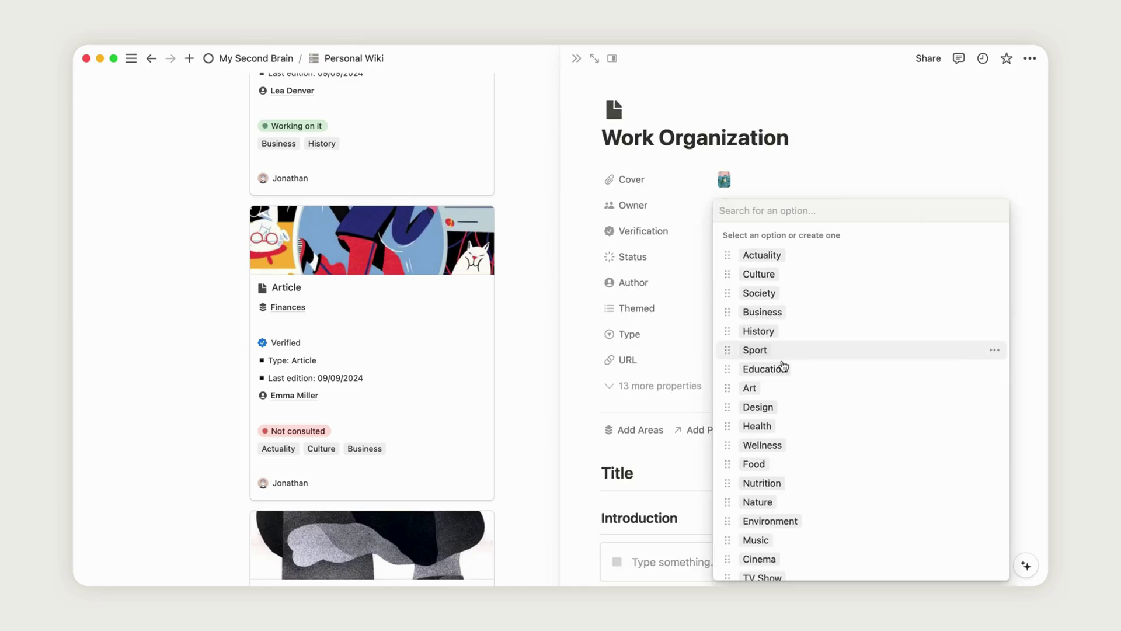
click(783, 256)
click(783, 275)
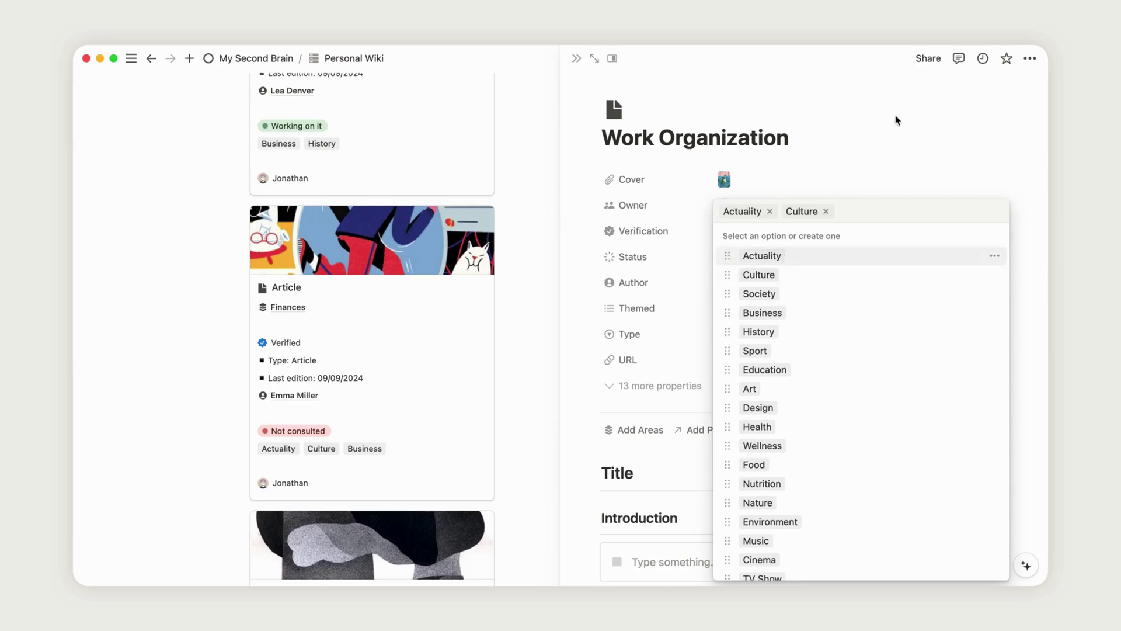
click(897, 116)
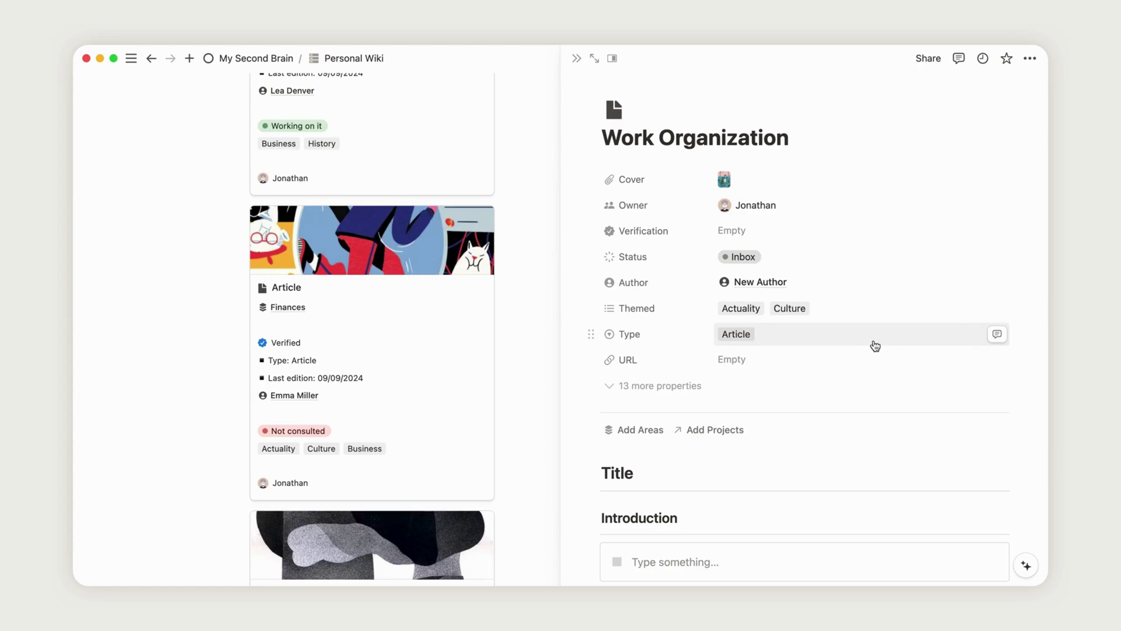
Link the Work Organization page to the Career area.
scroll(873, 343, down, 2)
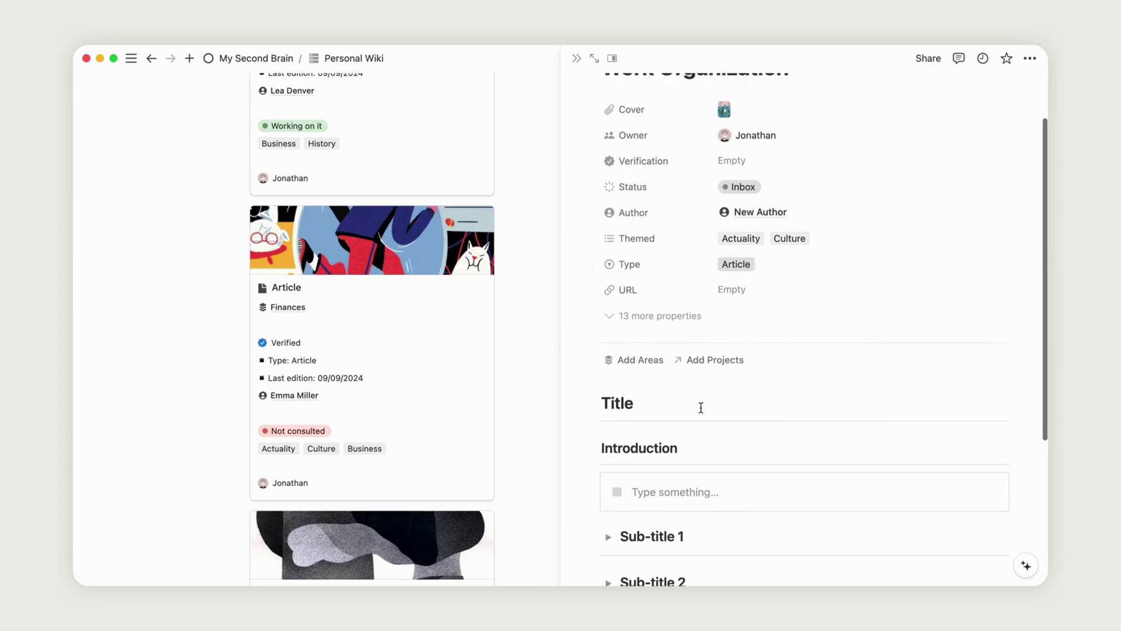
click(639, 363)
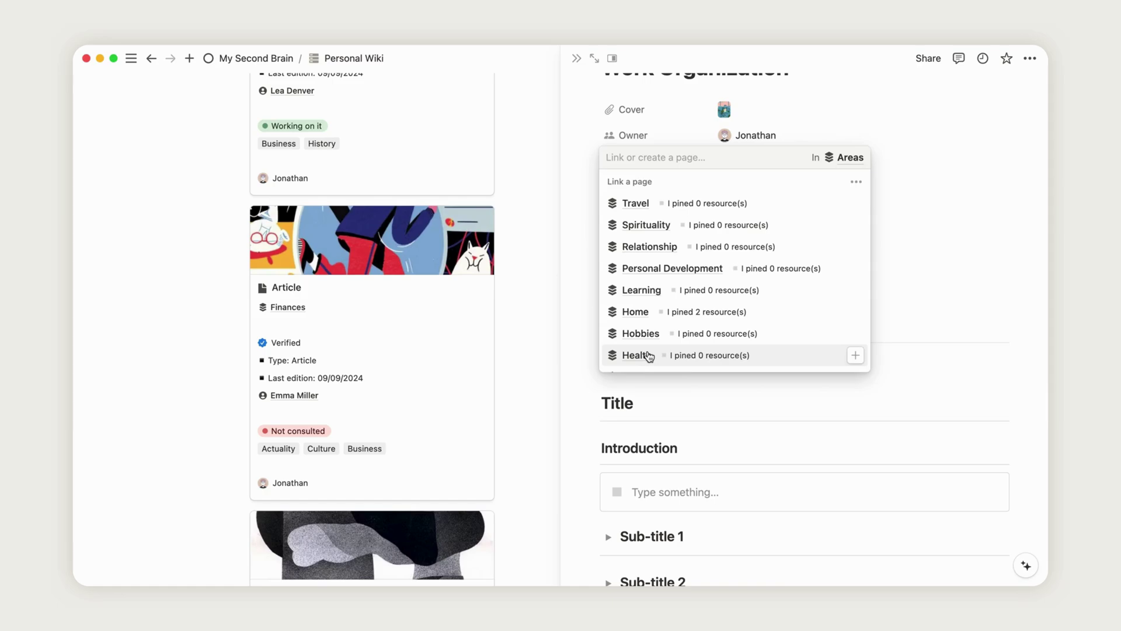
scroll(648, 356, down, 3)
click(645, 354)
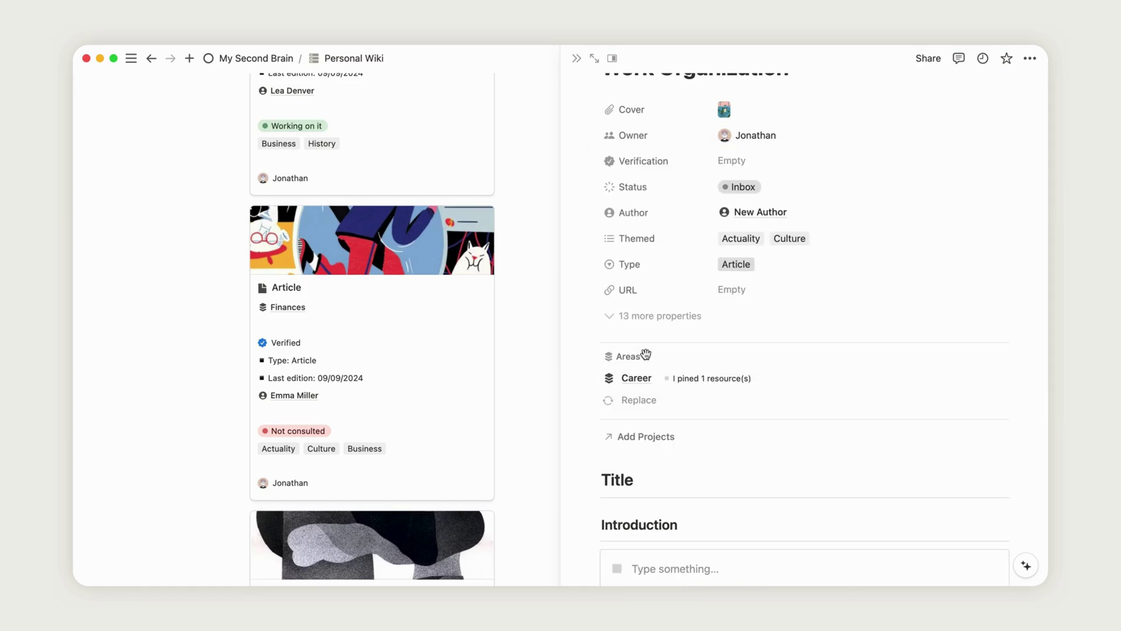
scroll(876, 344, down, 5)
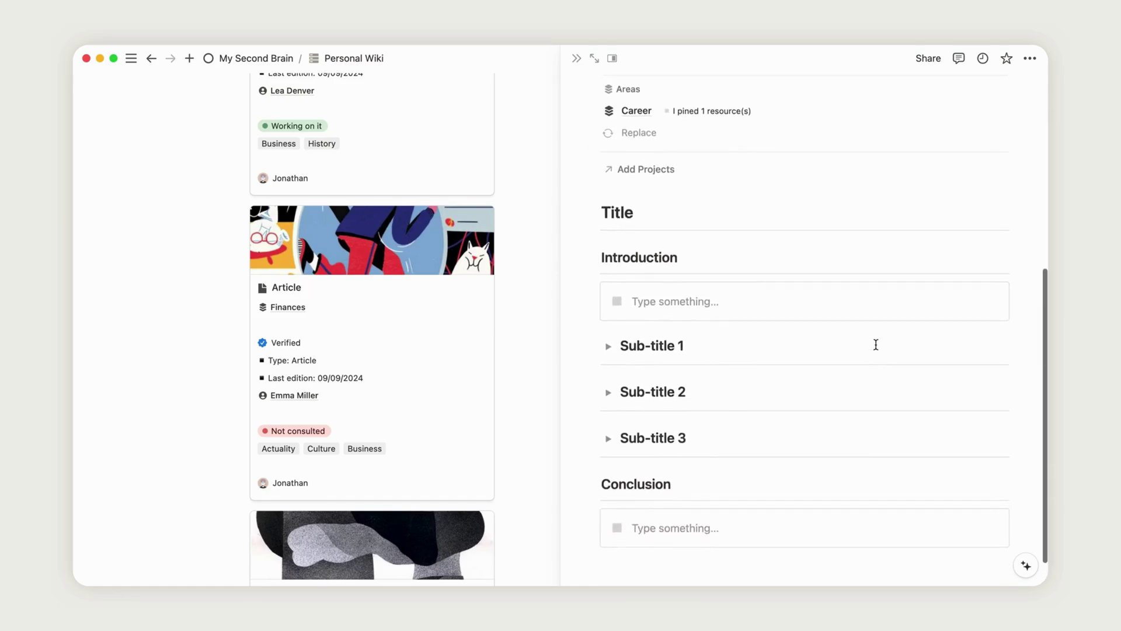
scroll(876, 349, up, 5)
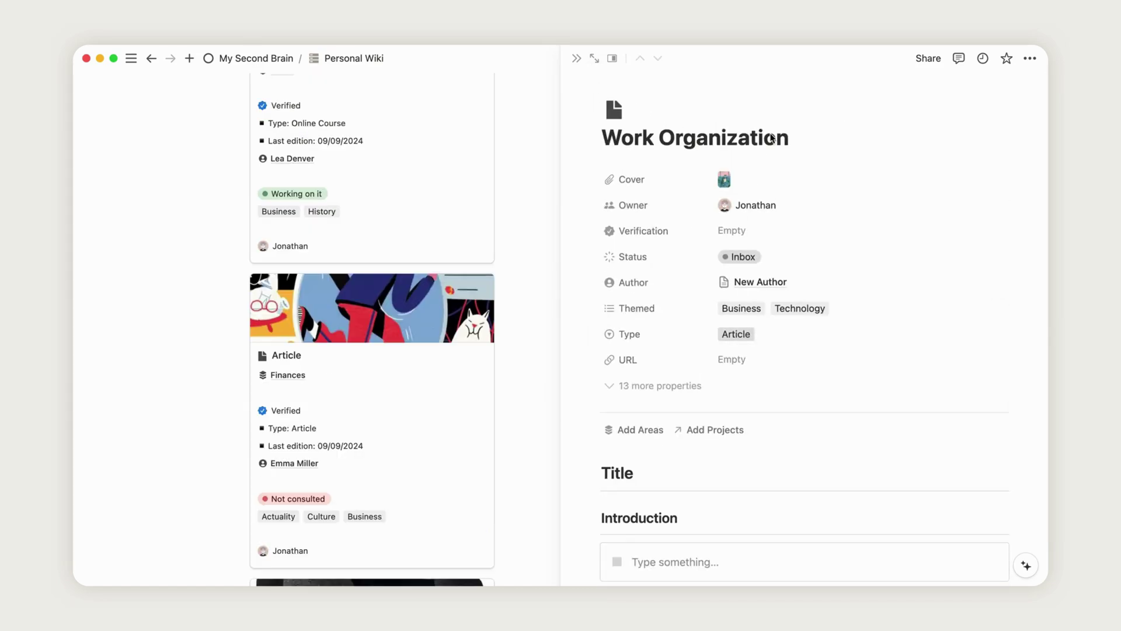
Change Work Organization's status from Inbox to 'Working on it' in the wiki table.
click(577, 59)
scroll(888, 234, up, 2)
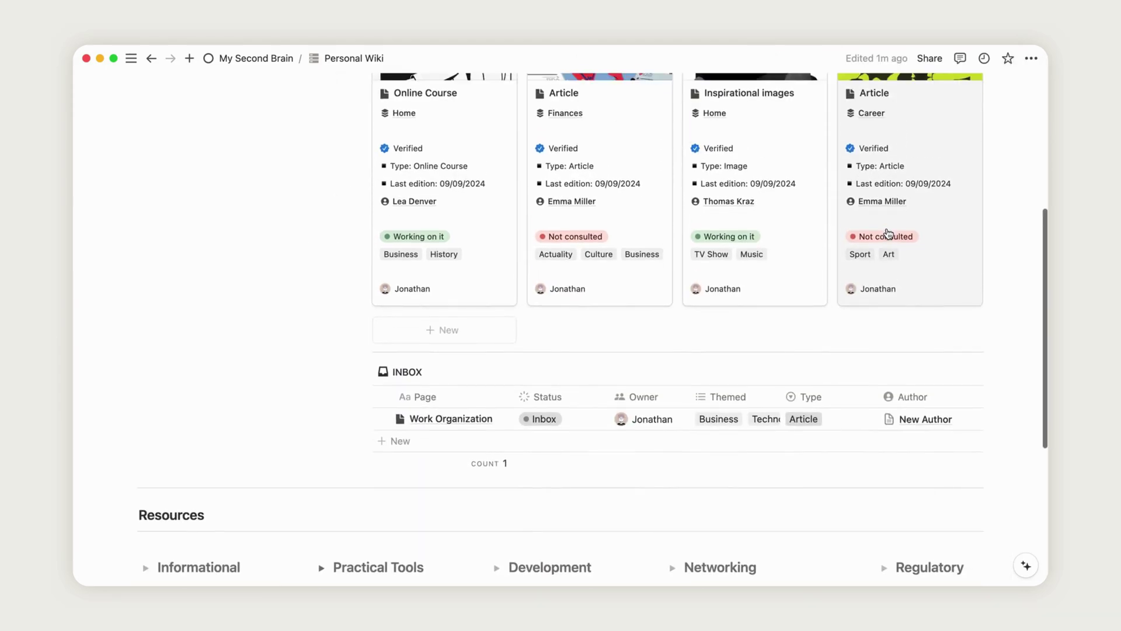
click(545, 438)
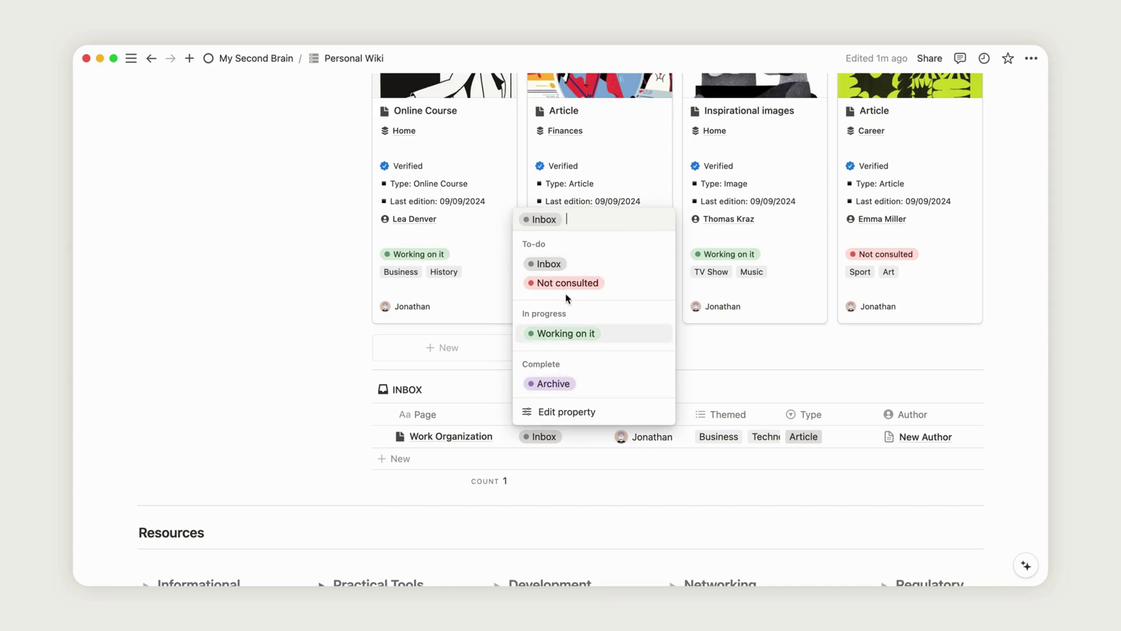
click(568, 334)
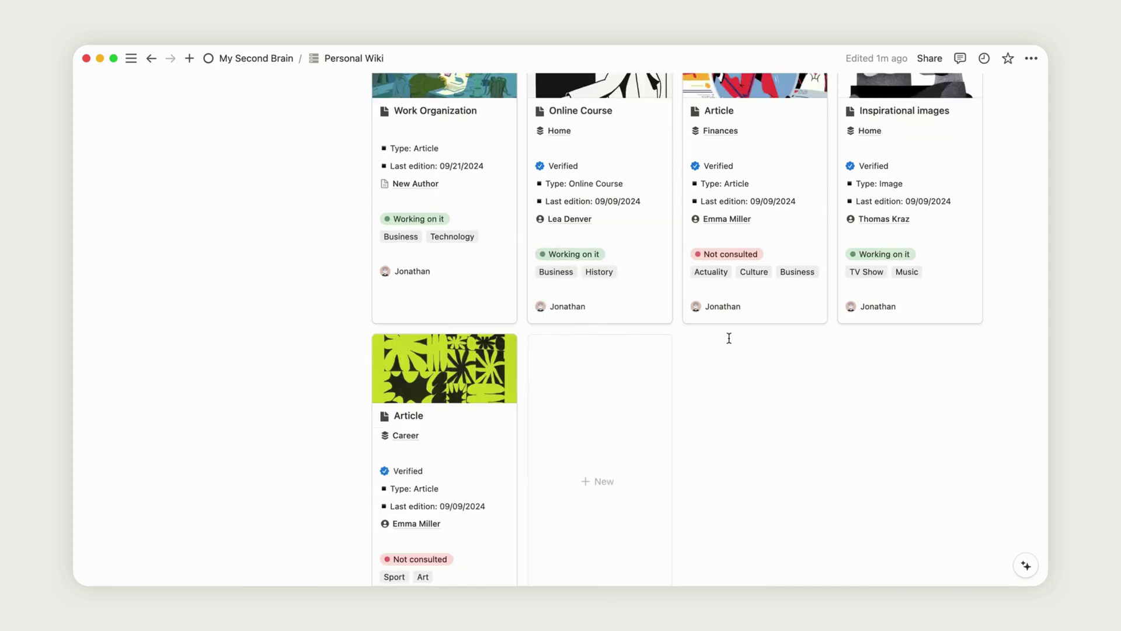
scroll(729, 337, up, 3)
scroll(730, 342, up, 1)
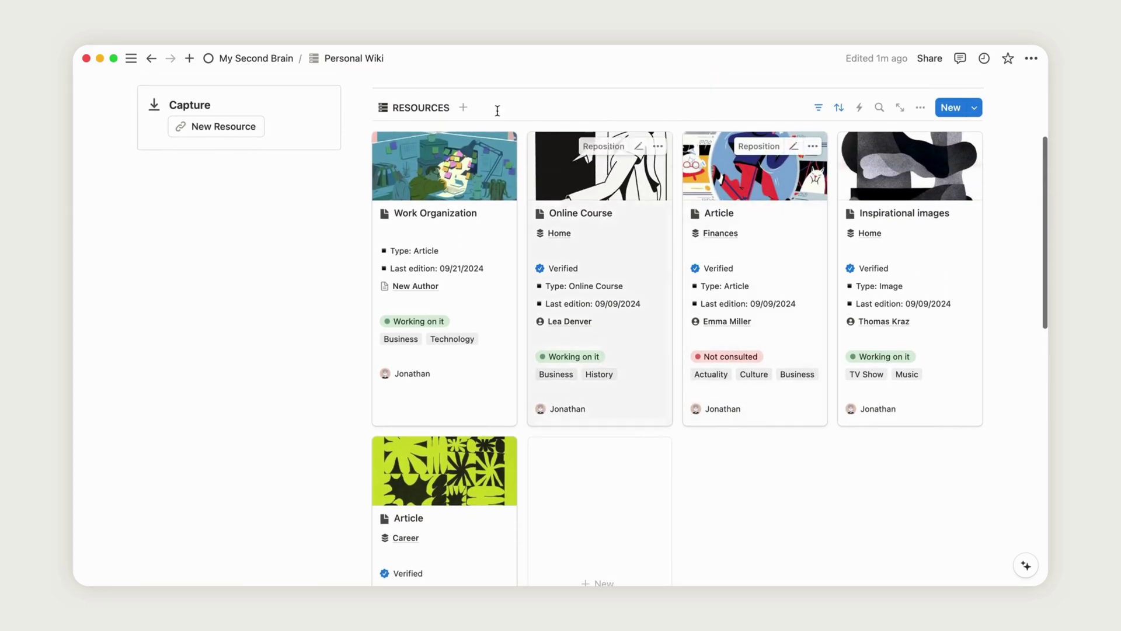
Verify the Work Organization resource page for 7 days, until September 28, 2024.
click(492, 234)
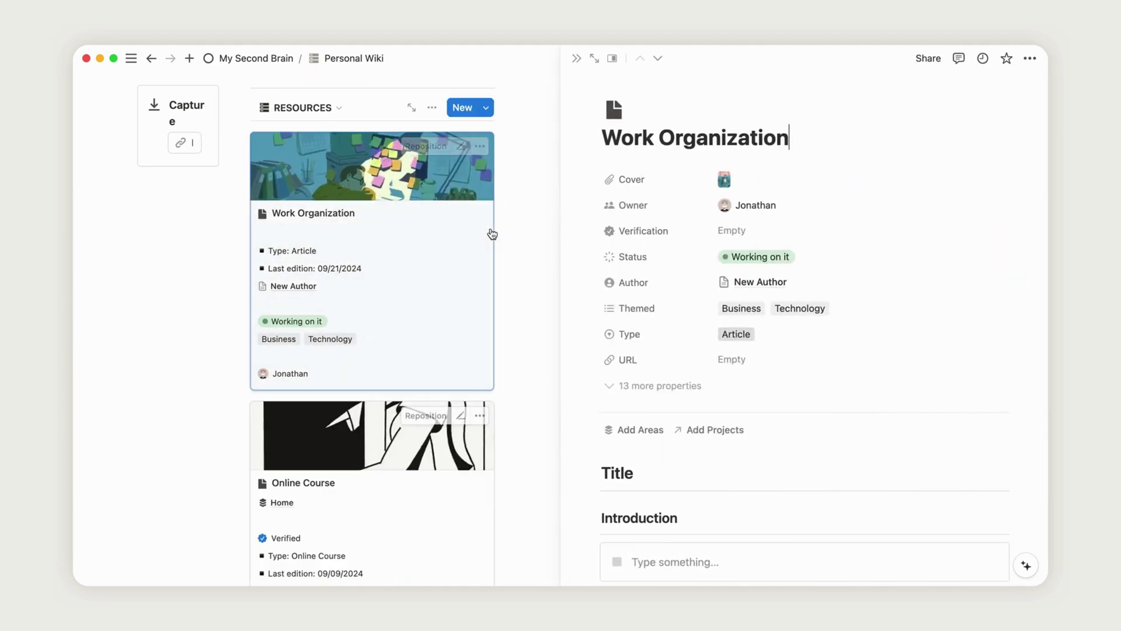
click(769, 232)
click(785, 319)
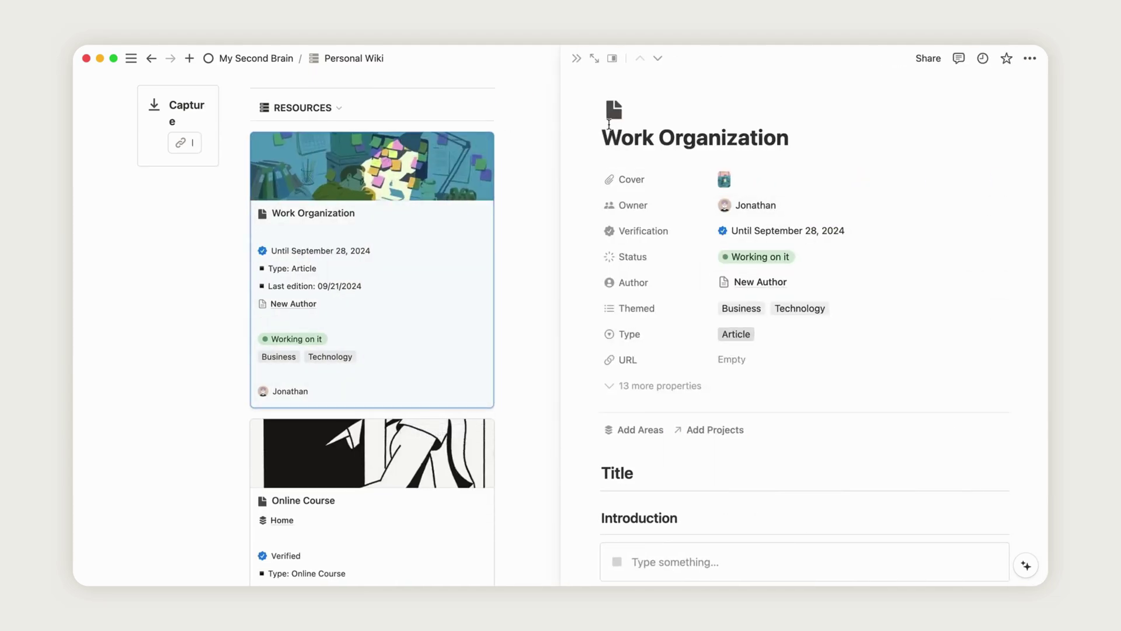
Set Work Organization's status to Archive so it leaves the Resources gallery.
click(577, 59)
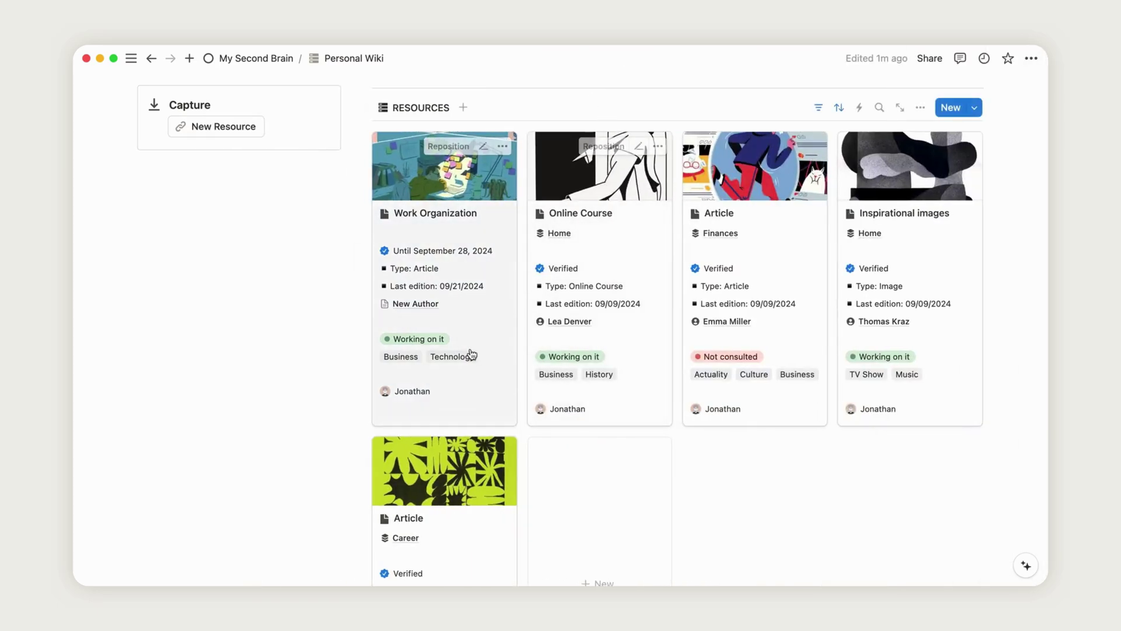
click(448, 345)
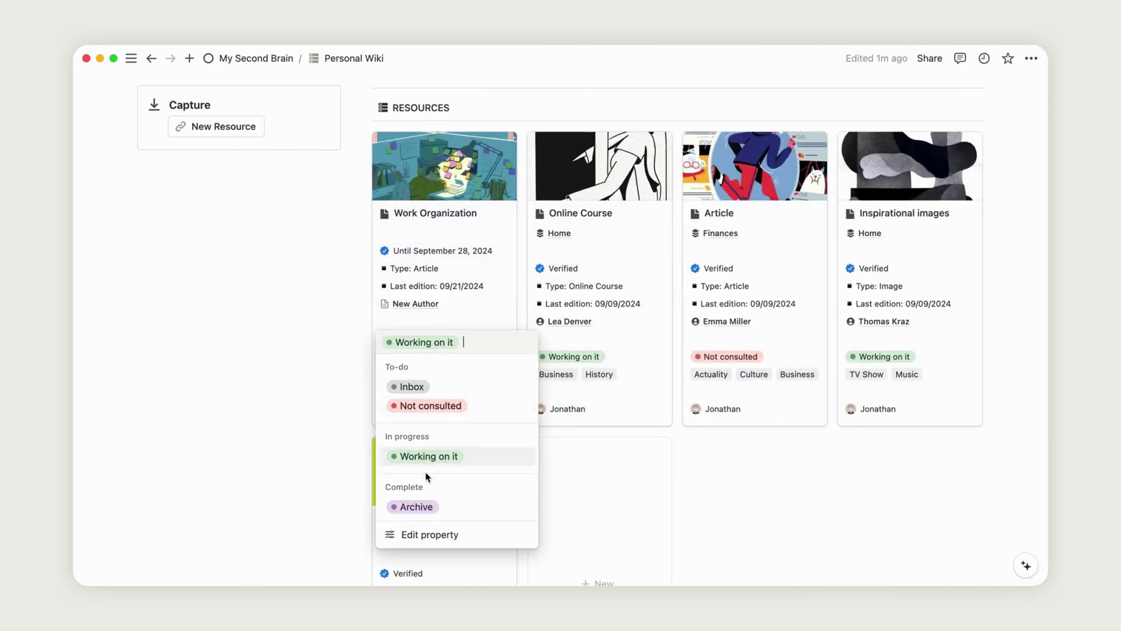
click(425, 515)
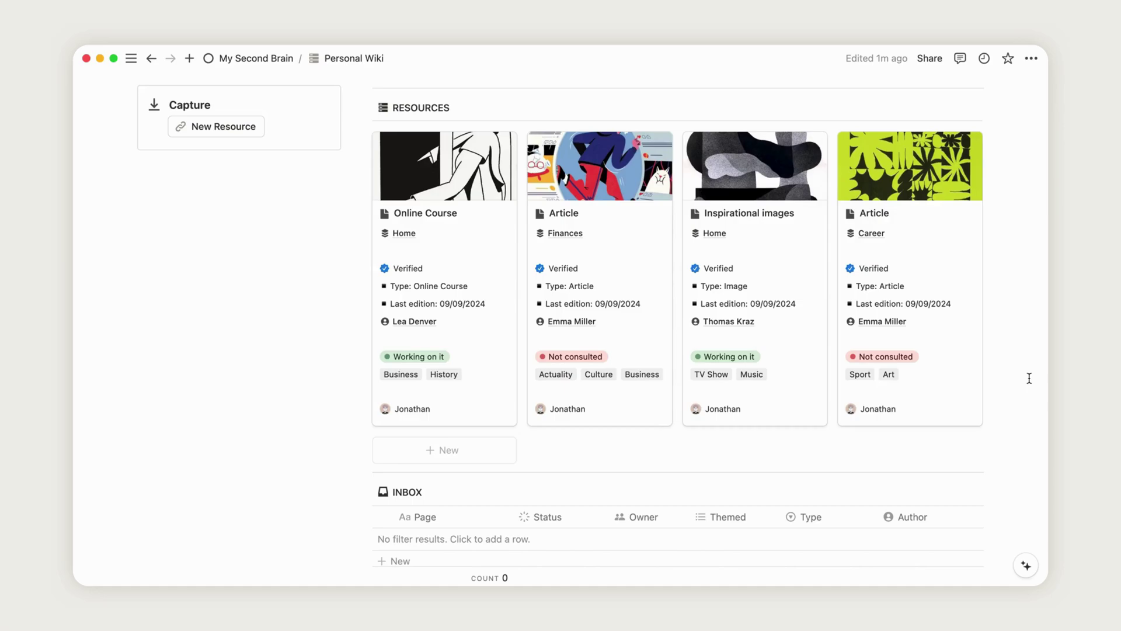
Drag Work Organization from Resources to organize into the Development category and confirm it's listed there.
scroll(1030, 378, down, 3)
scroll(1029, 379, down, 10)
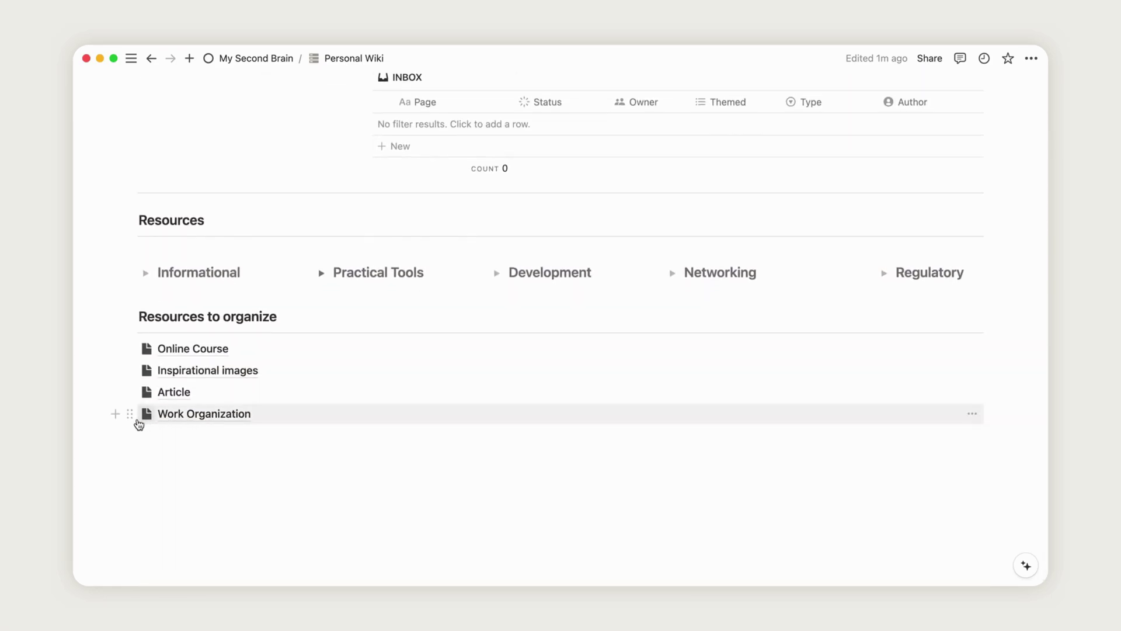
drag(130, 415, 552, 275)
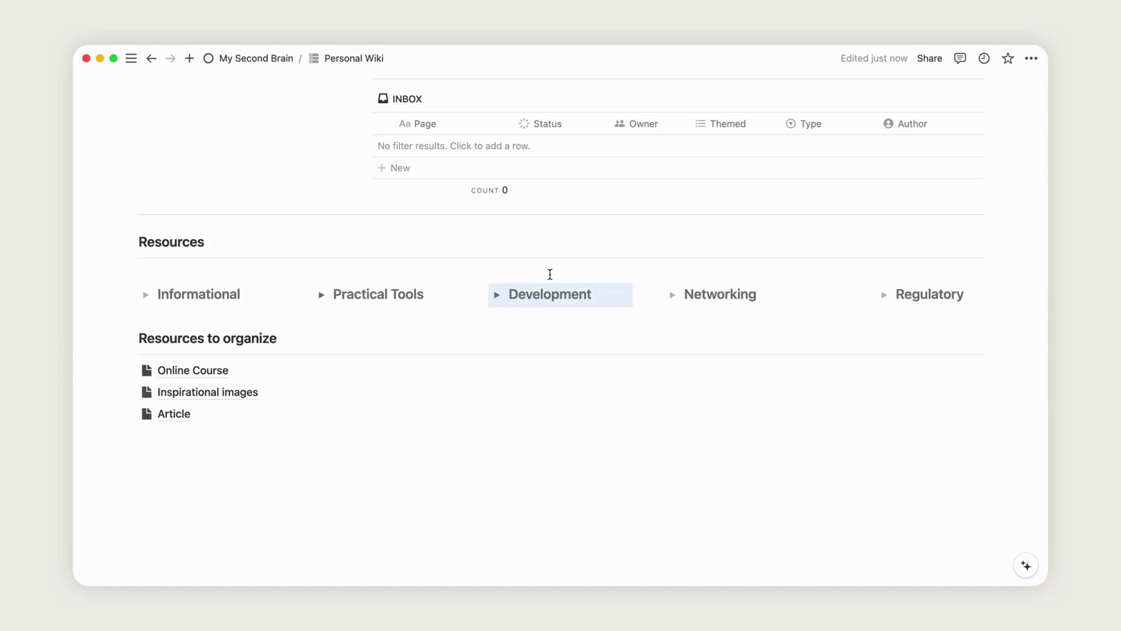
click(497, 294)
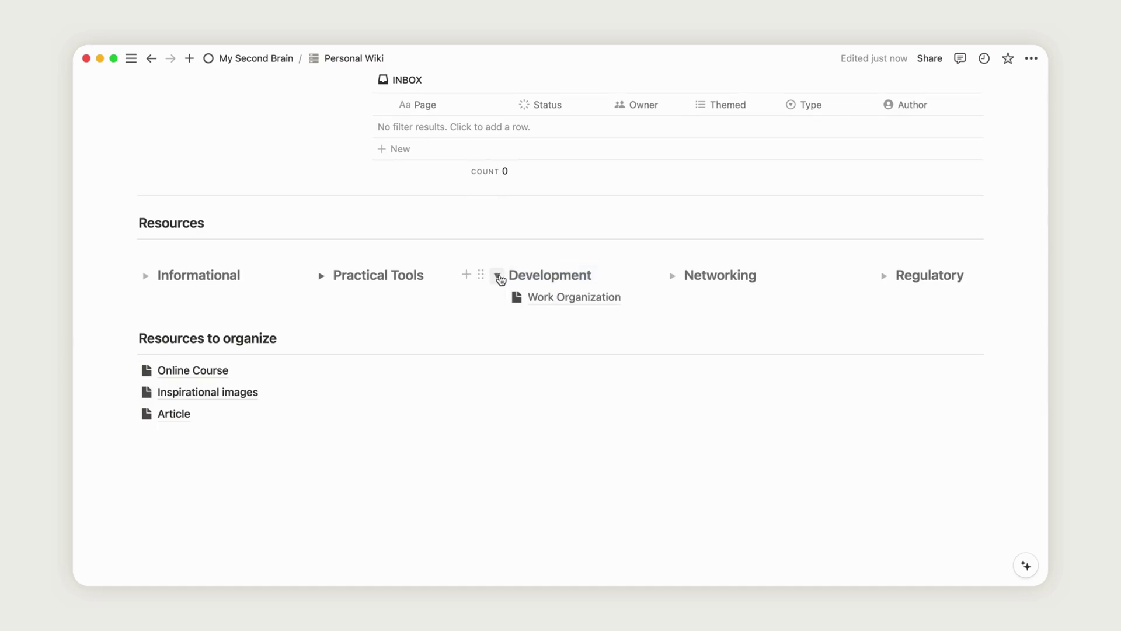
click(499, 277)
Add a new resource page with the Capture box's New Resource button in Personal Wiki.
scroll(244, 437, up, 10)
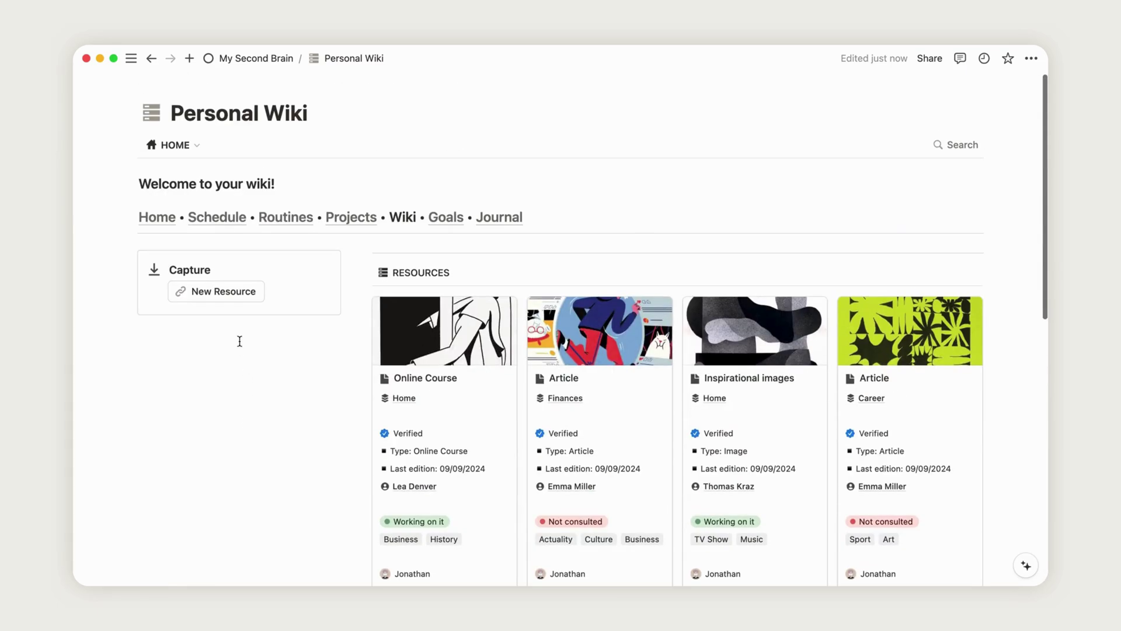
click(229, 297)
scroll(310, 405, down, 10)
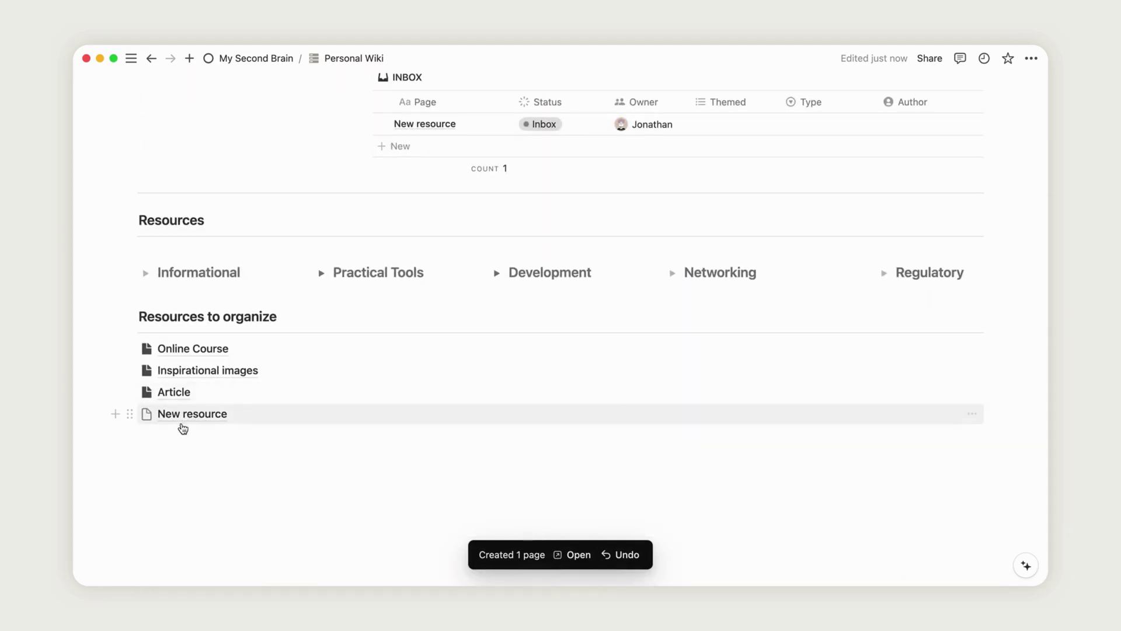
scroll(351, 356, up, 2)
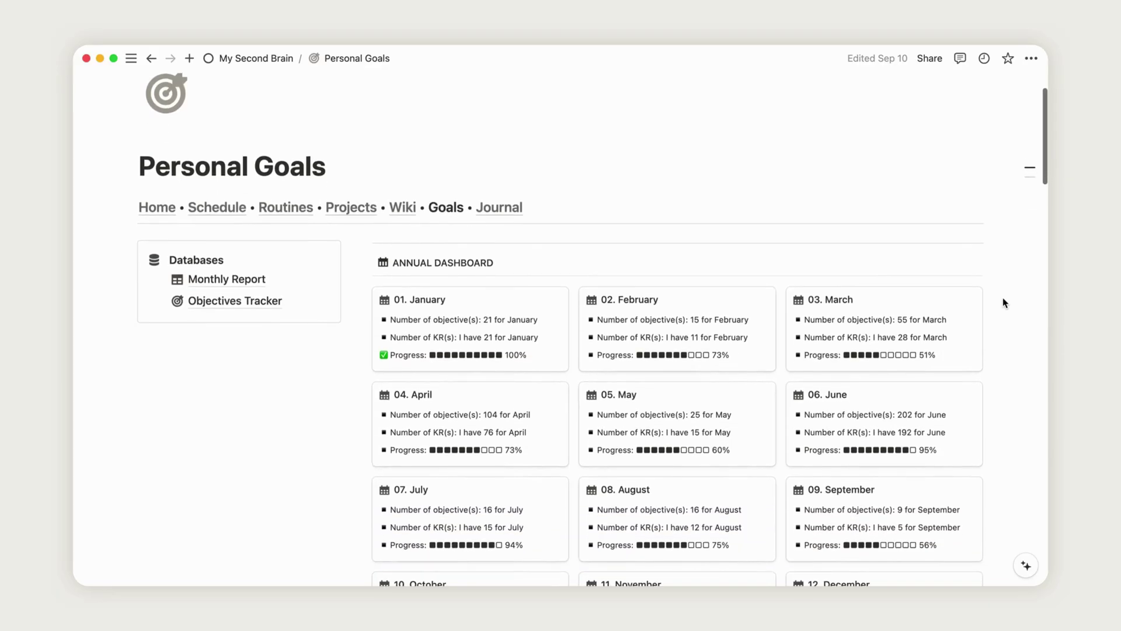
Add a New Goal row under January and link it to the Career area.
scroll(1003, 300, down, 15)
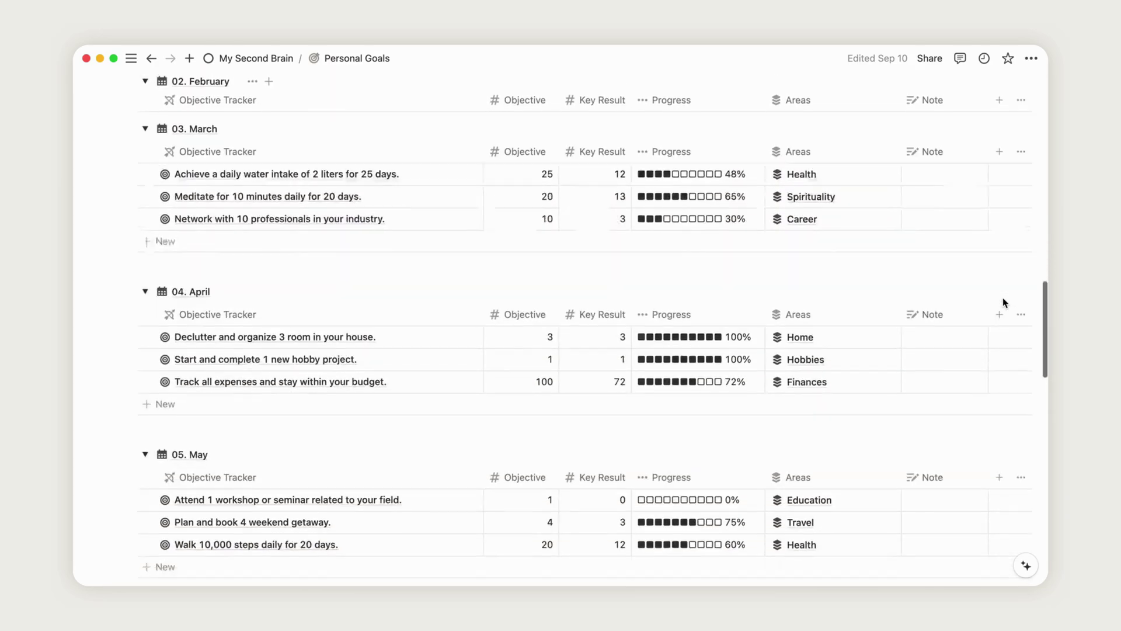
scroll(1004, 299, down, 6)
scroll(1003, 298, up, 15)
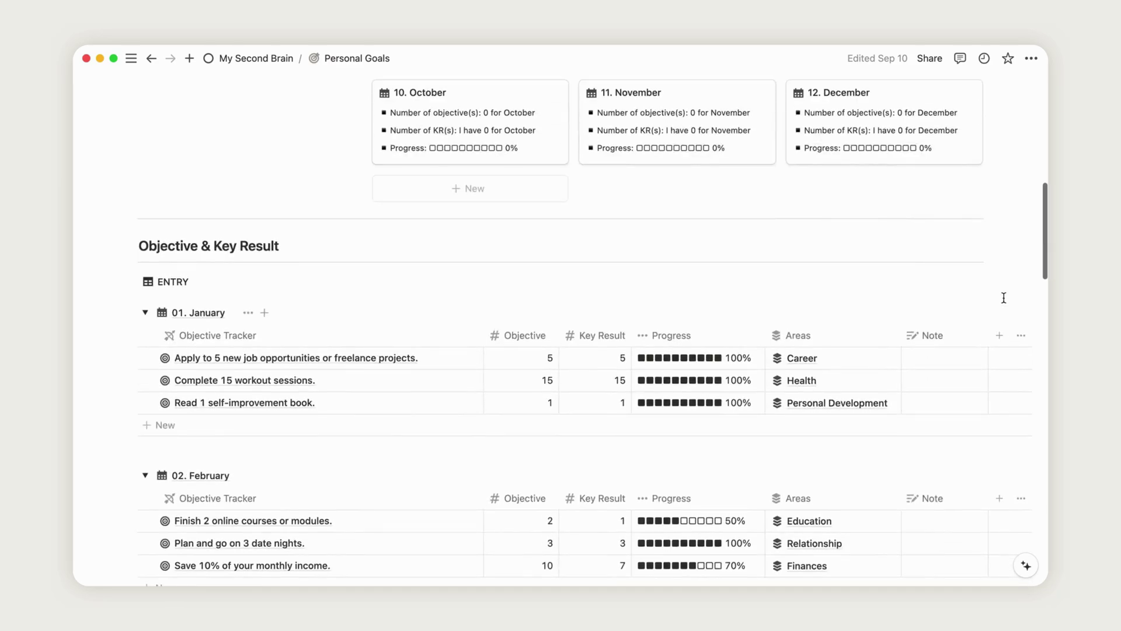
scroll(1003, 297, up, 1)
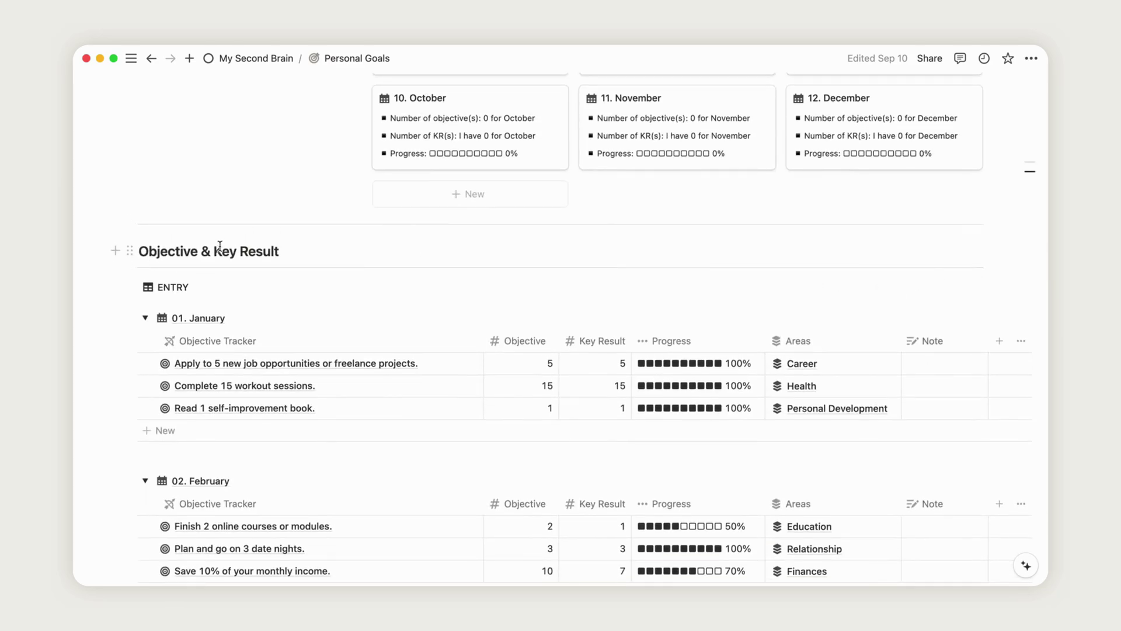
scroll(234, 405, down, 3)
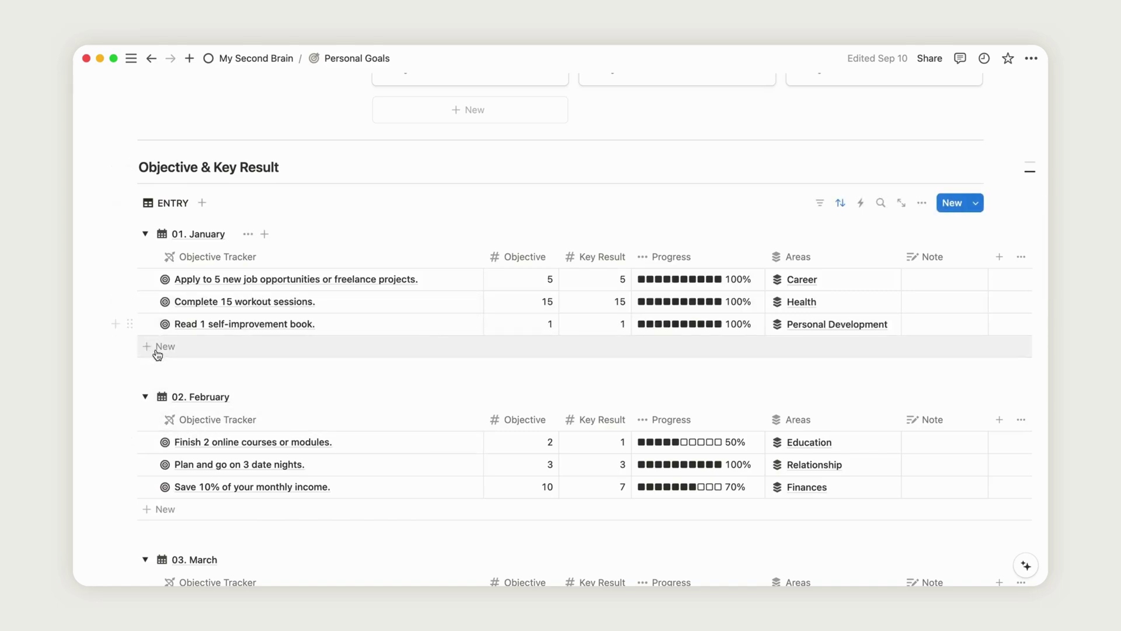
click(156, 351)
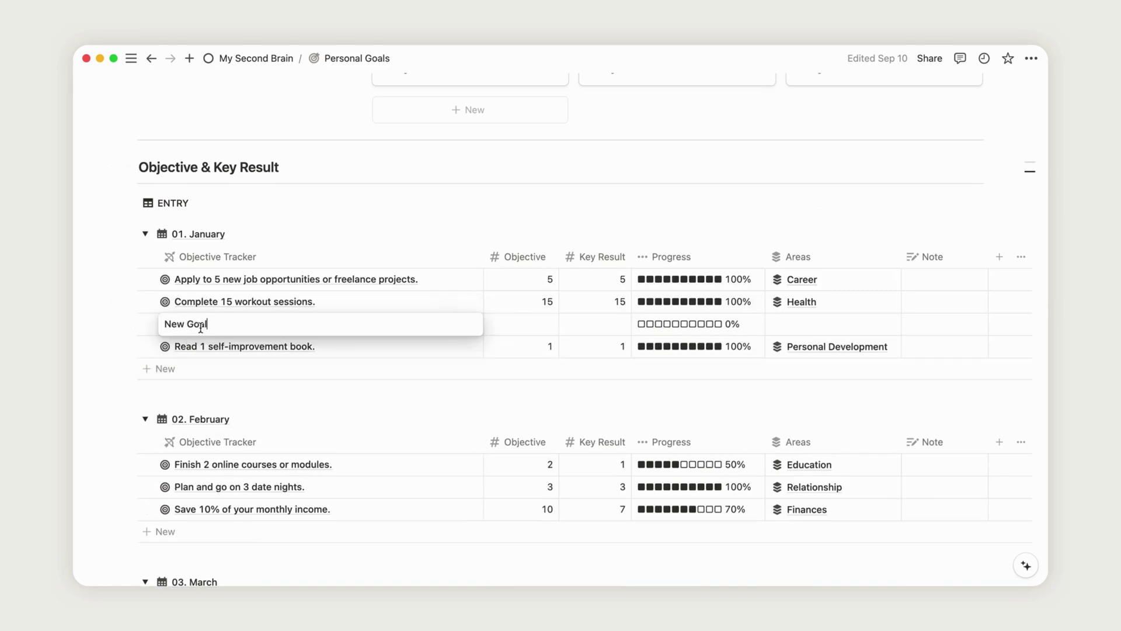
key(Escape)
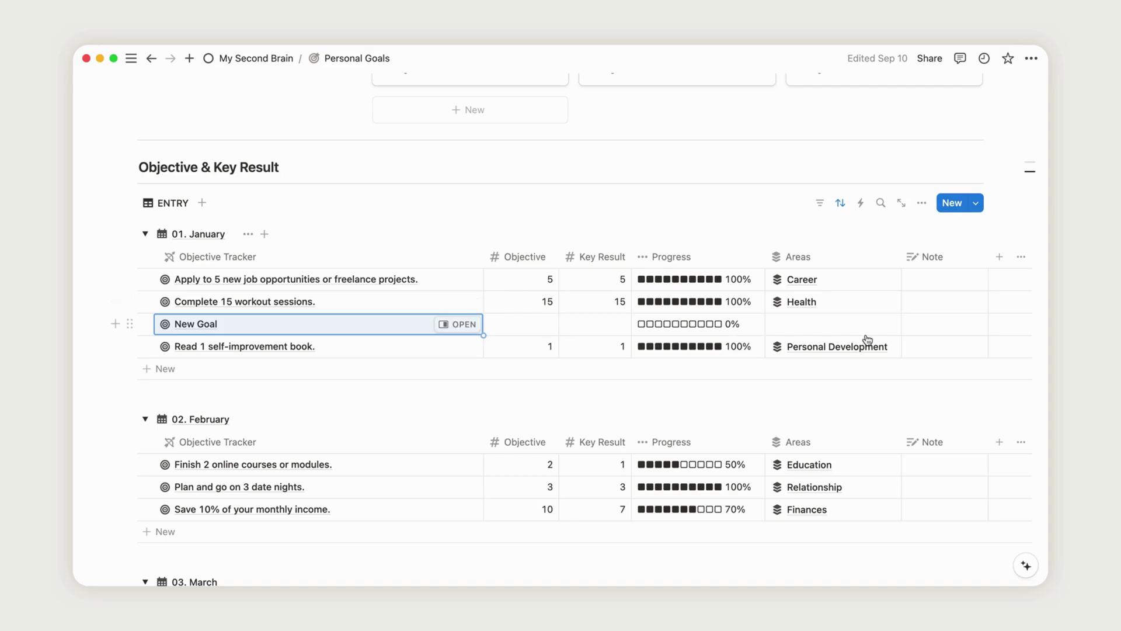
click(838, 325)
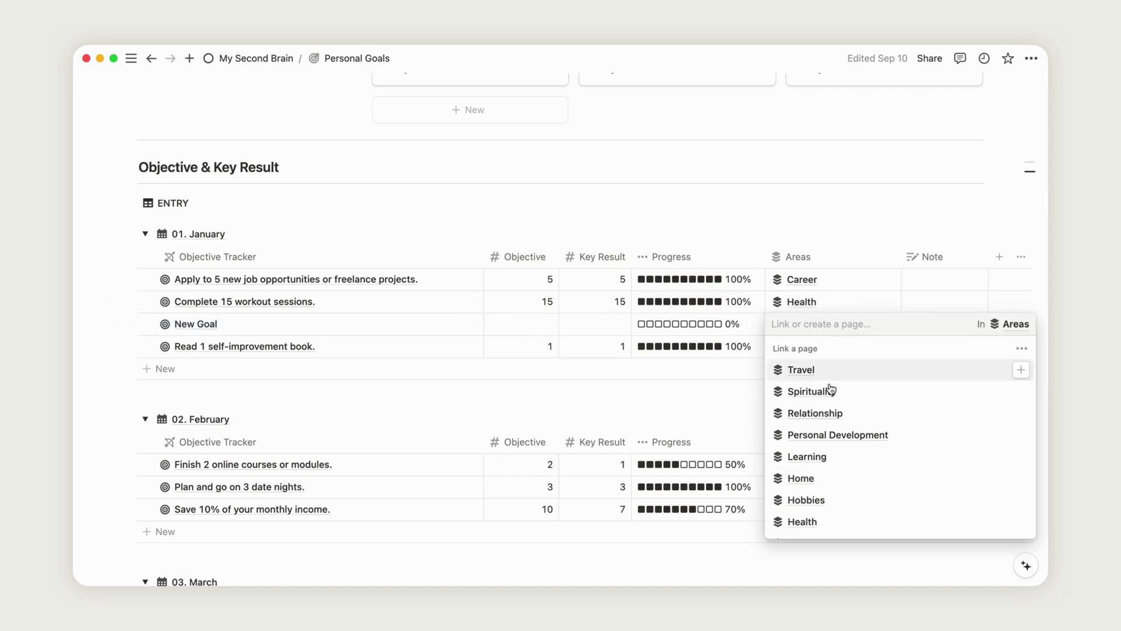
scroll(831, 502, down, 2)
scroll(830, 501, down, 2)
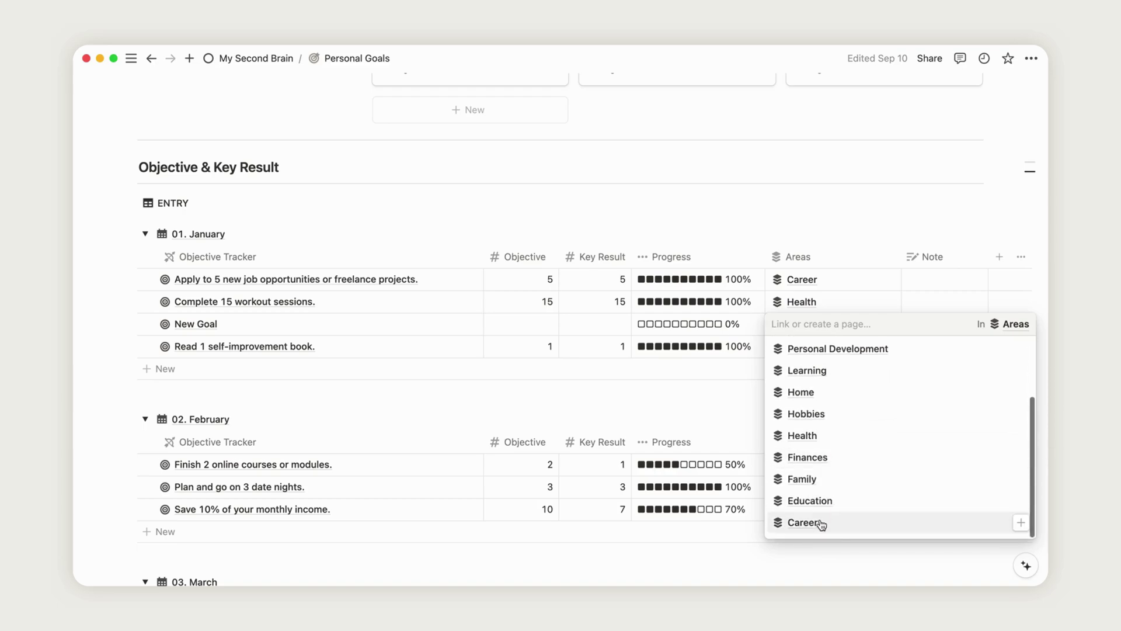
click(821, 524)
Enter 200 as New Goal's Objective and 160 as its Key Result.
click(520, 322)
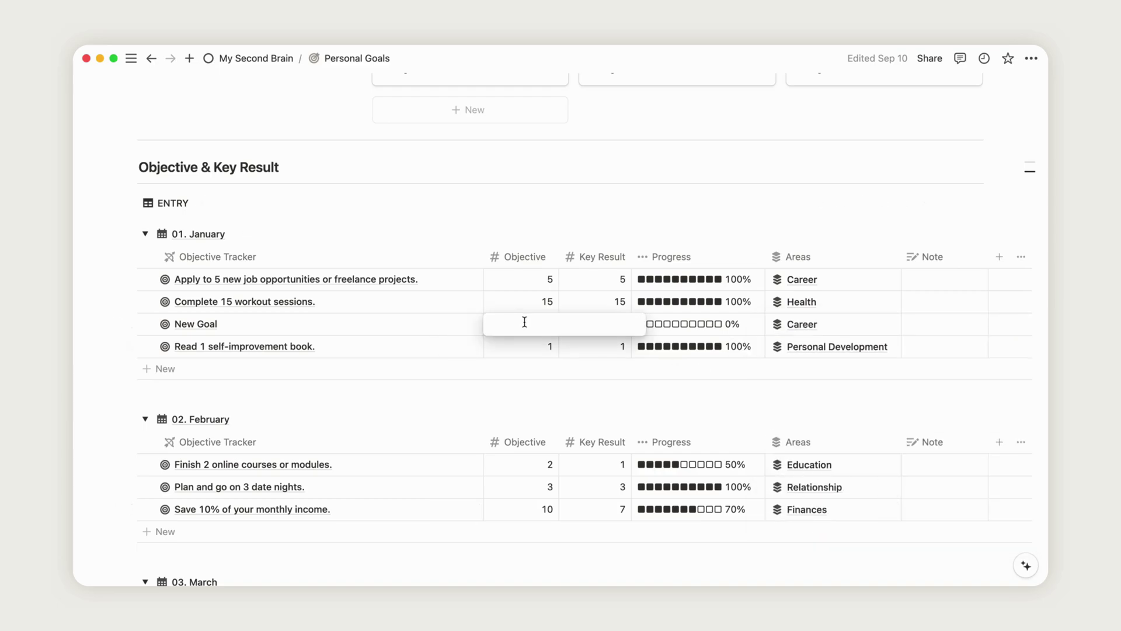
text(200)
key(Return)
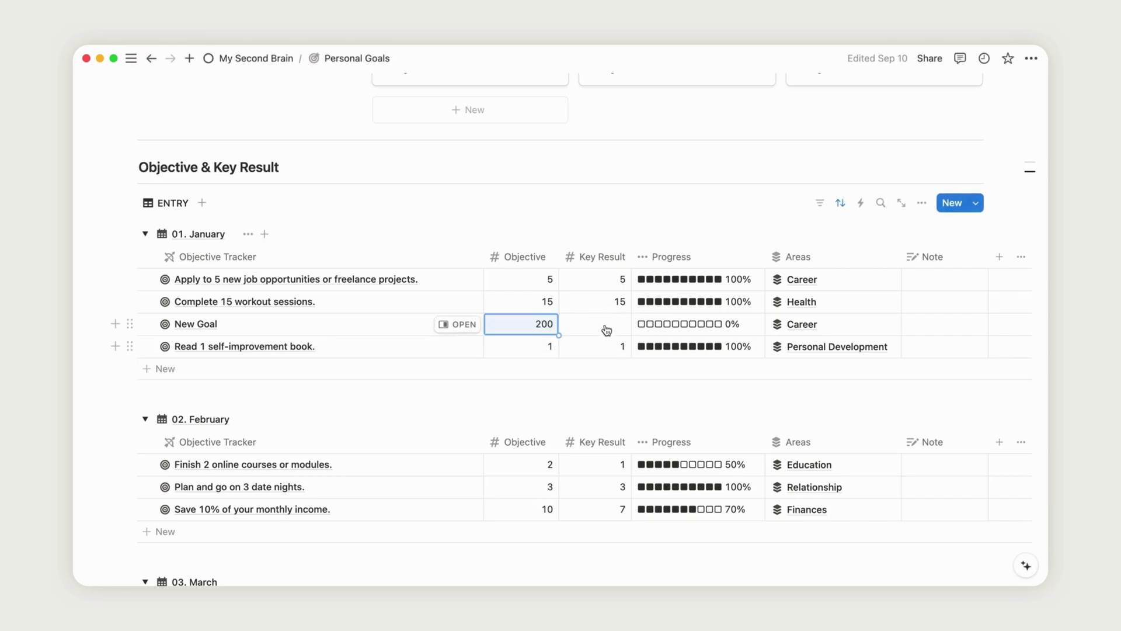
click(605, 321)
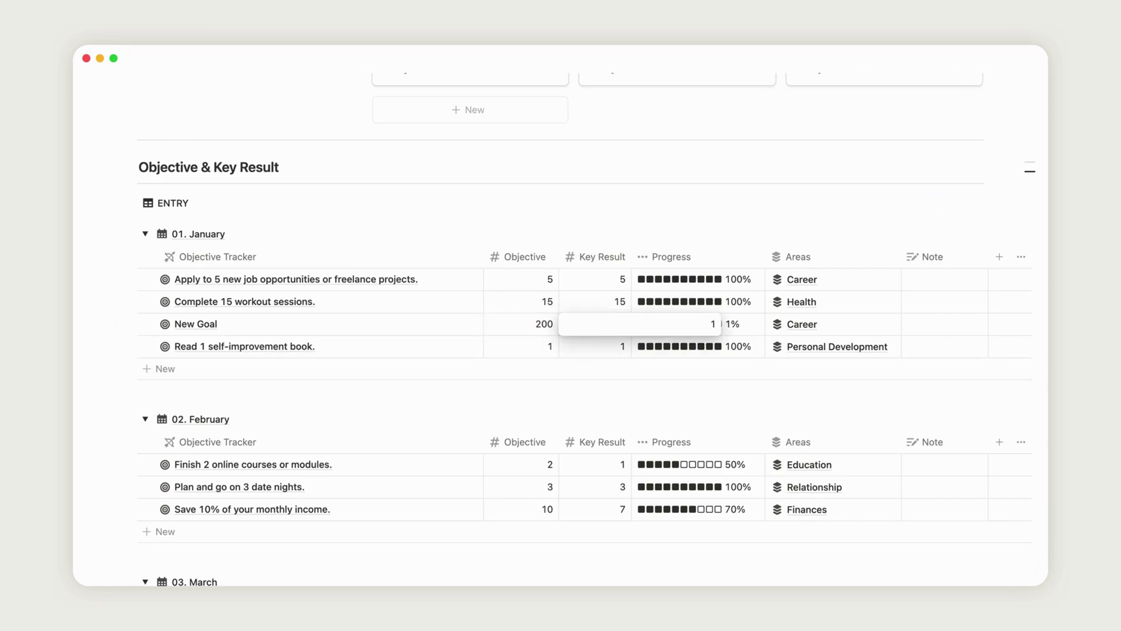
key(Return)
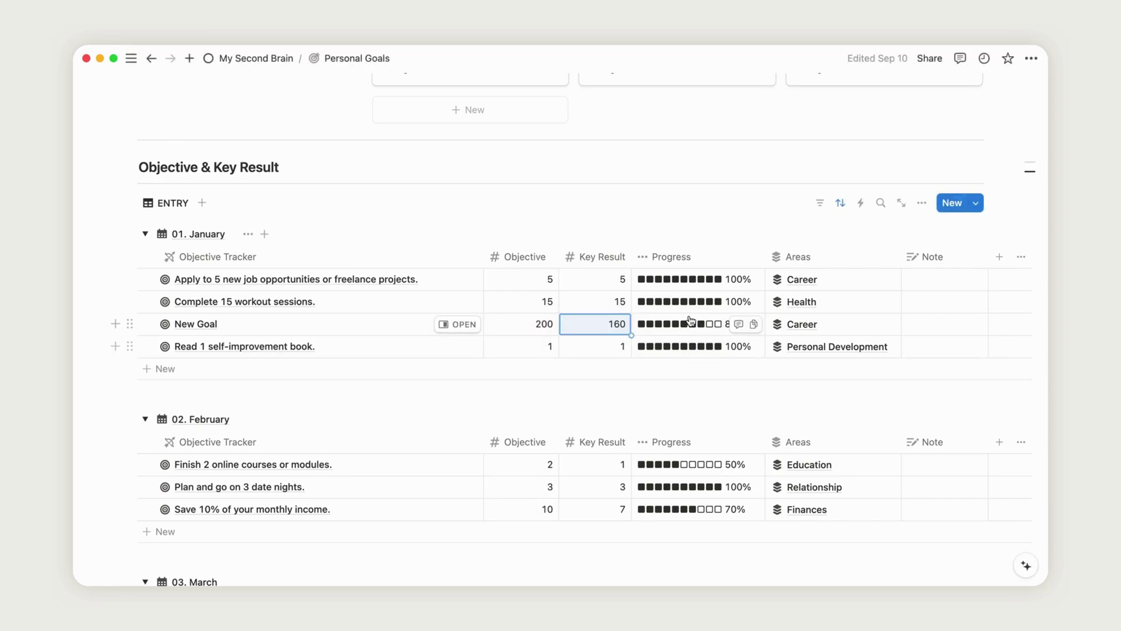
Peek the 01. January report on the Annual Dashboard to confirm New Goal at 80%.
scroll(712, 332, up, 15)
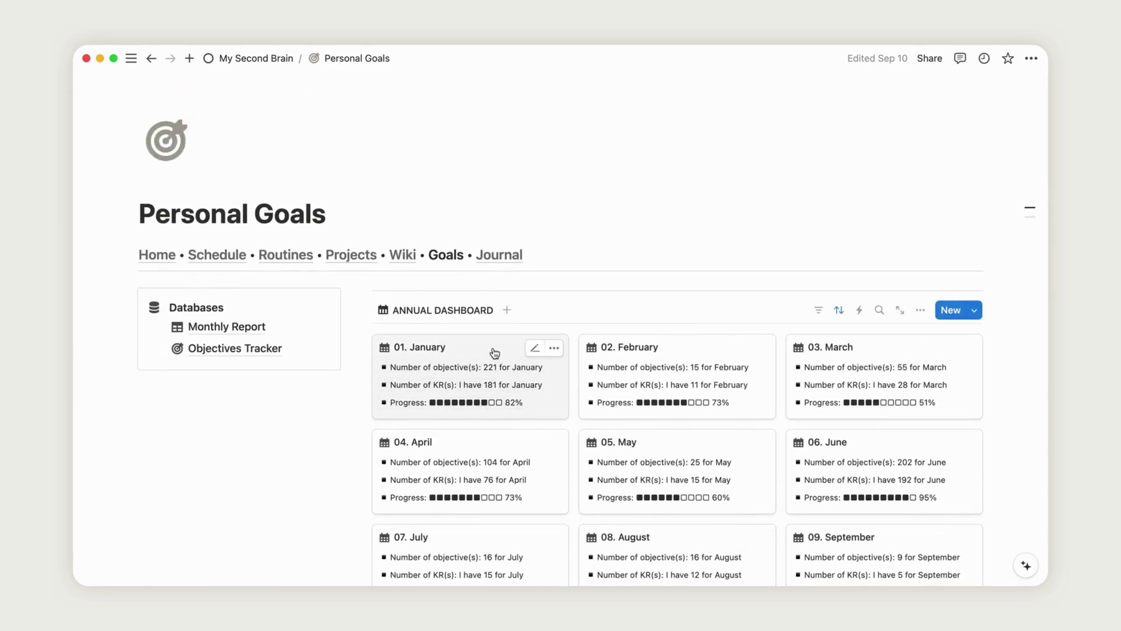
click(495, 352)
scroll(701, 433, down, 3)
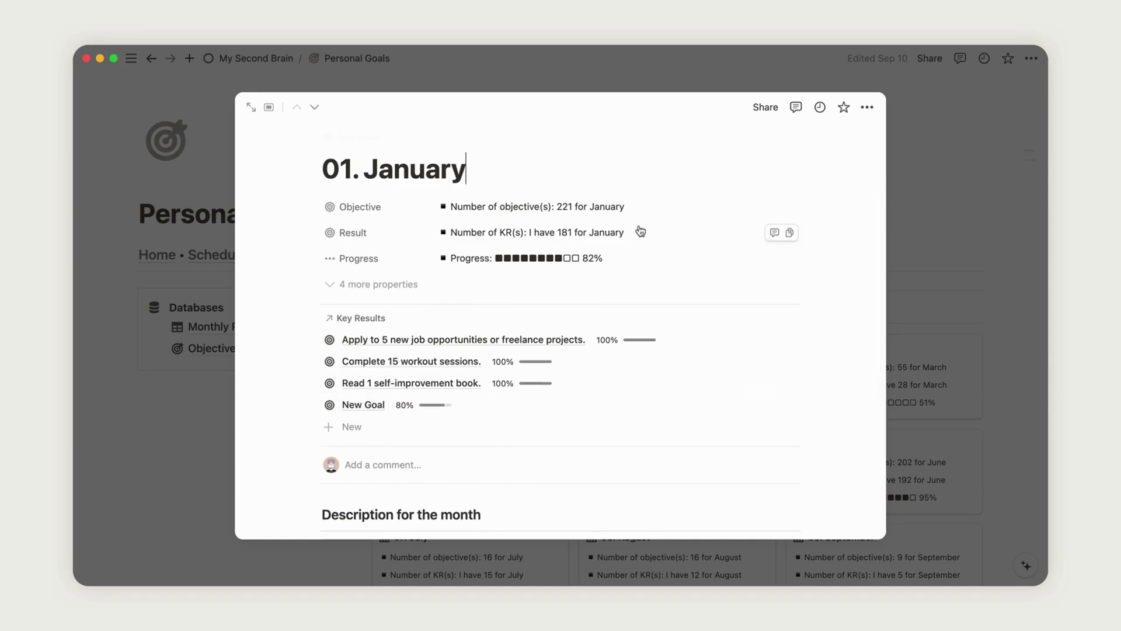
scroll(653, 403, down, 5)
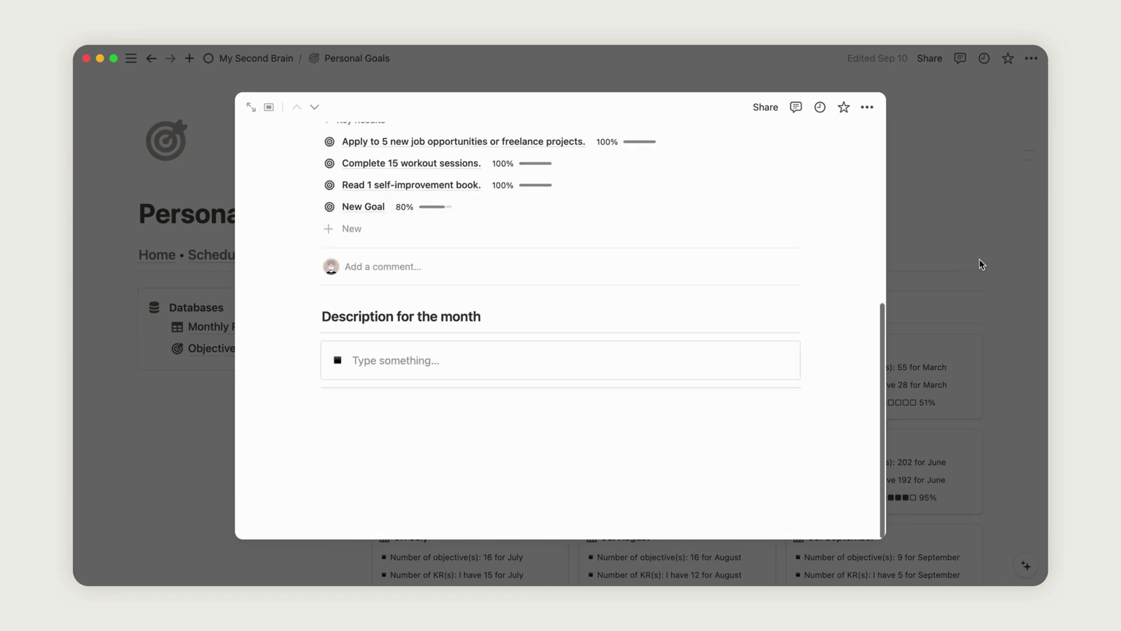
click(1000, 298)
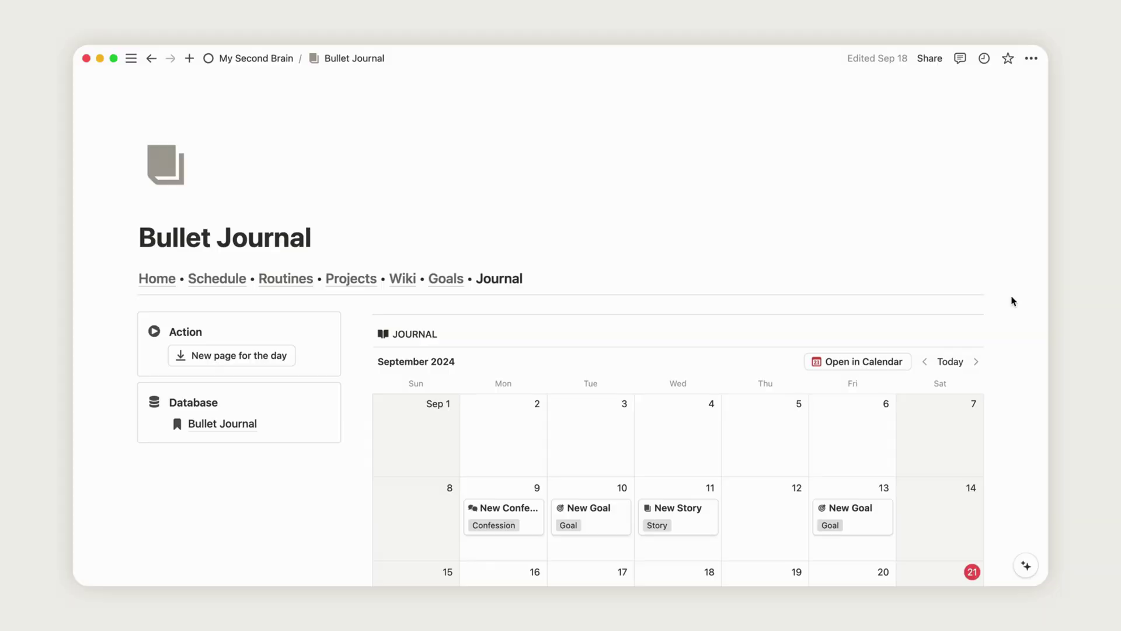
Create today's journal page and open the new September 21 entry.
scroll(1013, 301, down, 10)
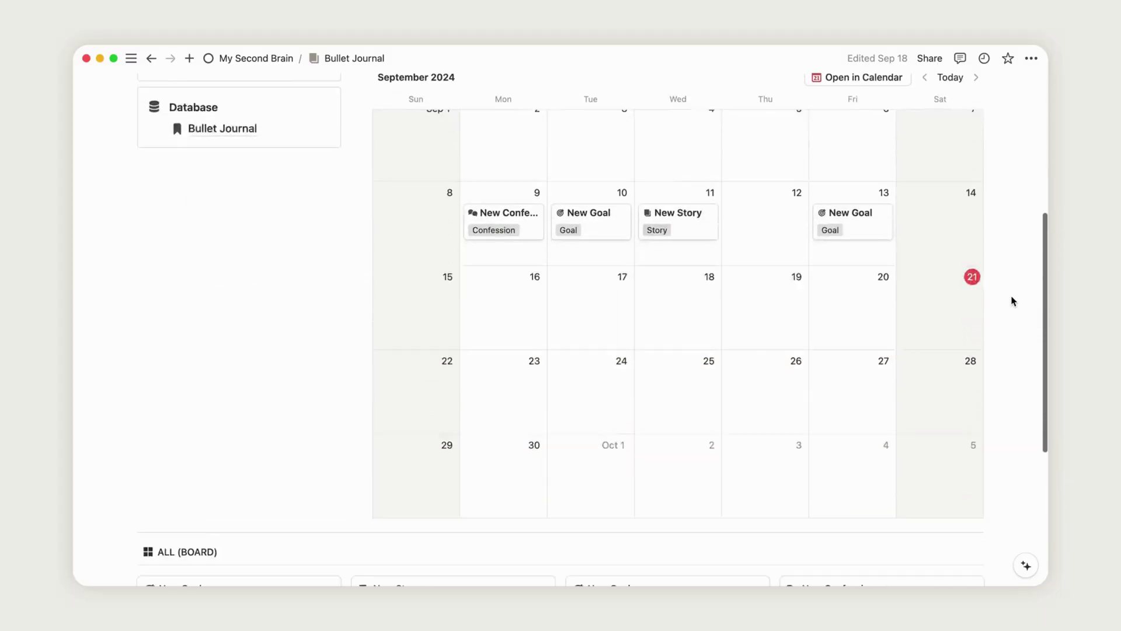
scroll(1013, 301, up, 7)
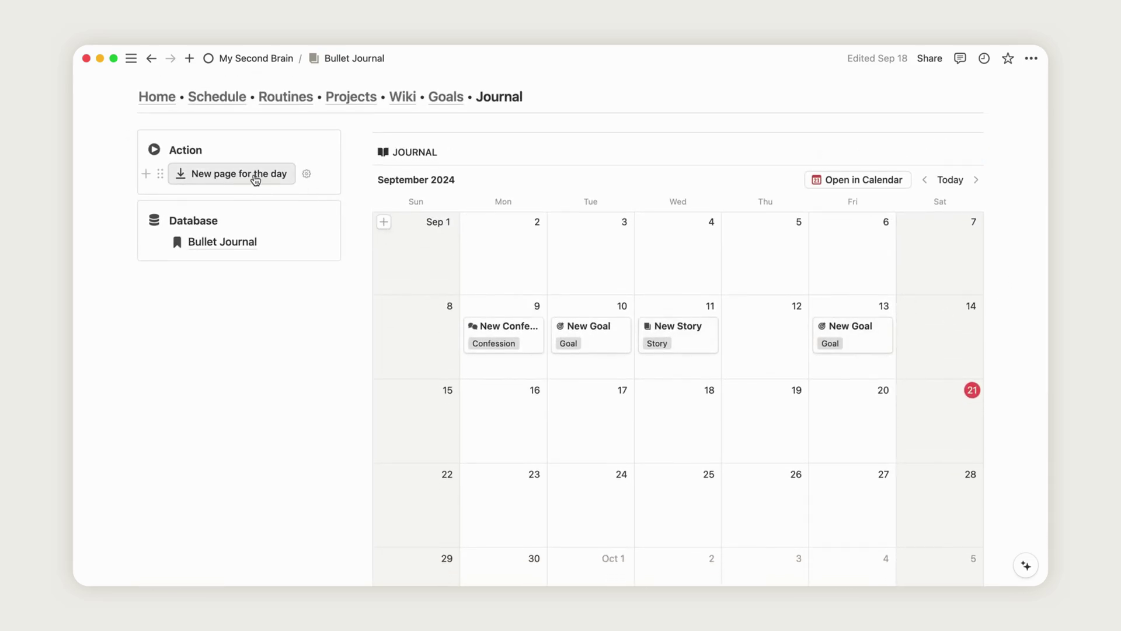
click(259, 179)
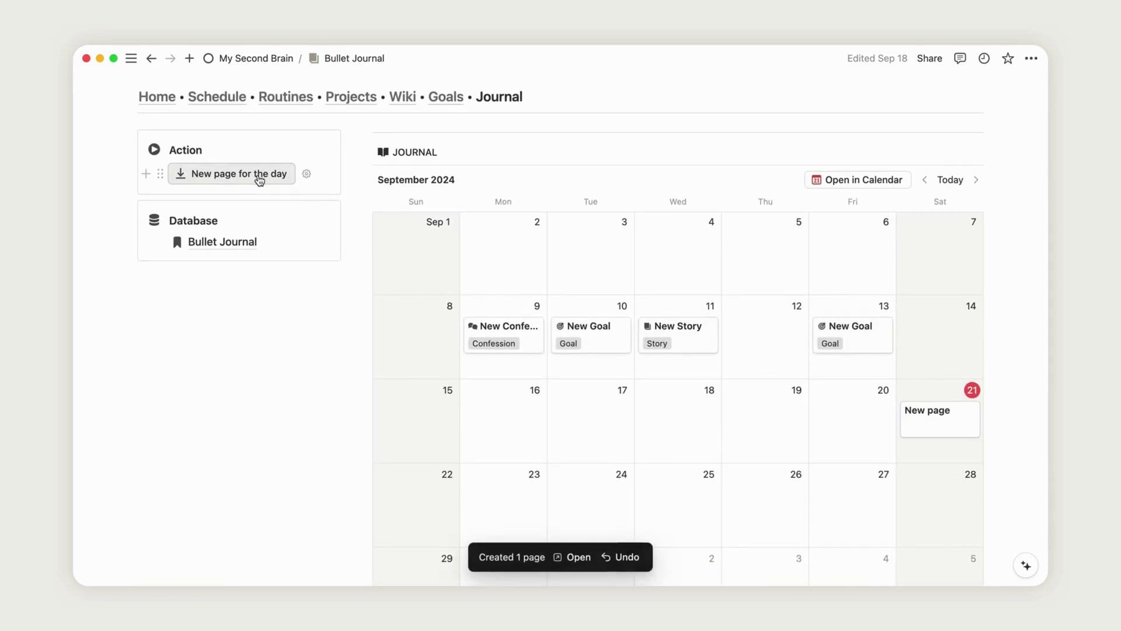
click(941, 425)
scroll(769, 426, down, 2)
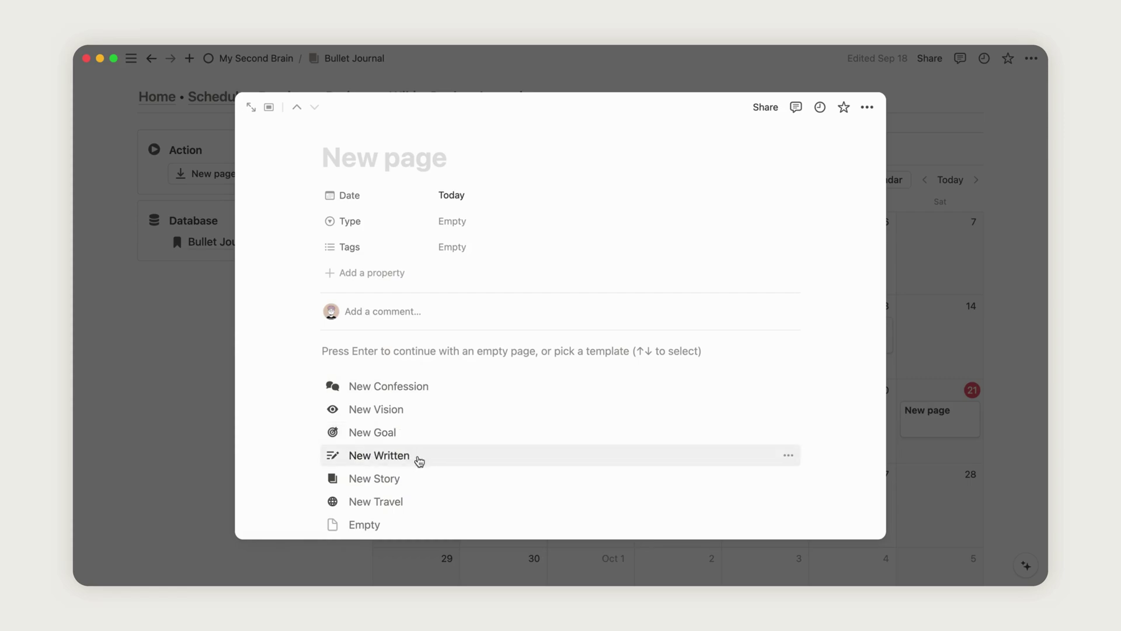
Apply the New Written template and tag the entry Career and Bad Mood.
click(418, 456)
click(478, 349)
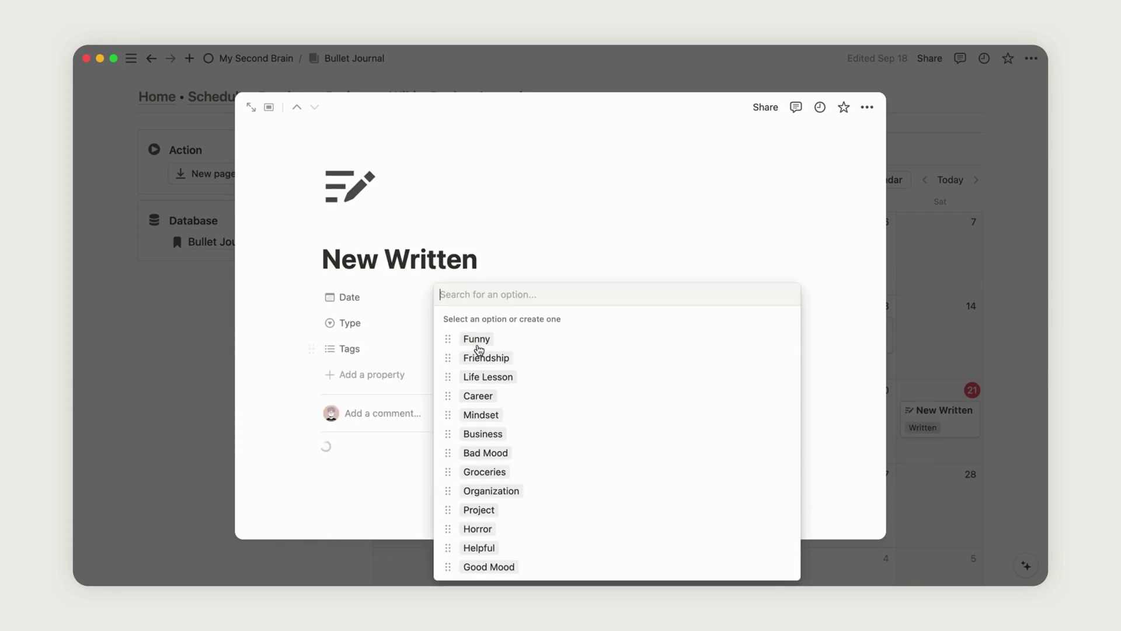
click(503, 396)
click(503, 454)
click(614, 210)
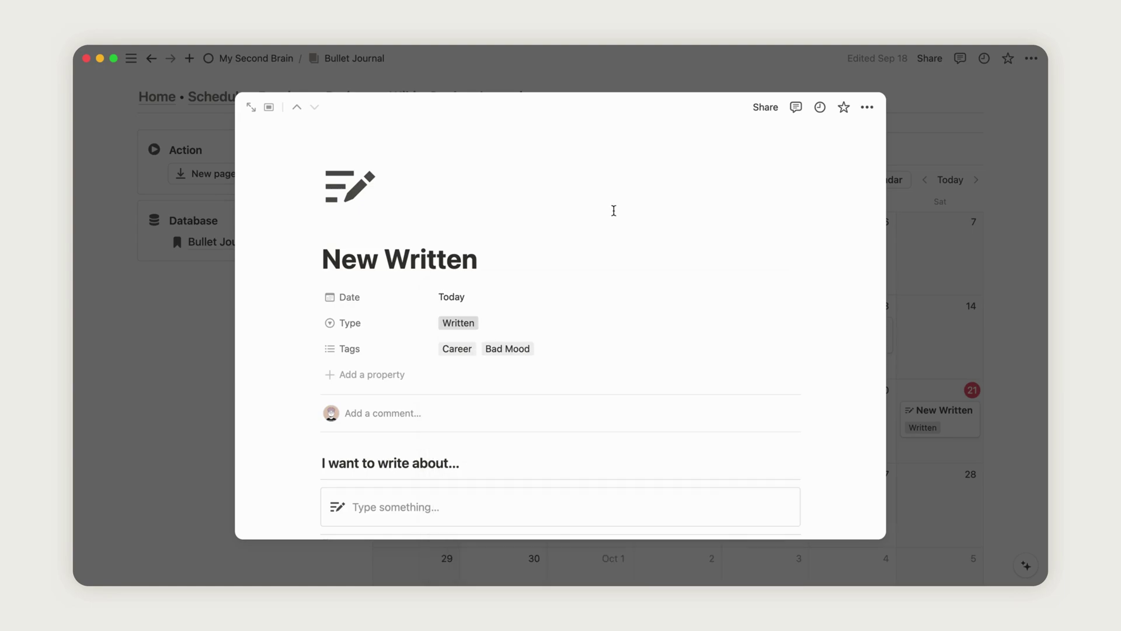
Open the Career card on the Areas Board to view its projects, goals and resources.
scroll(636, 390, down, 5)
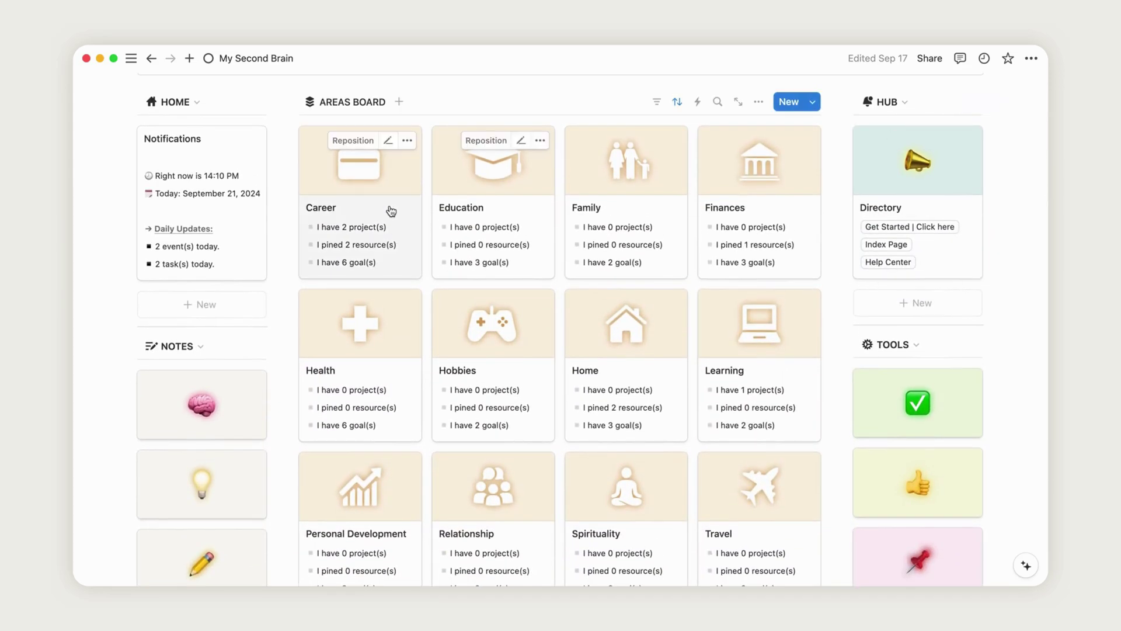
click(390, 219)
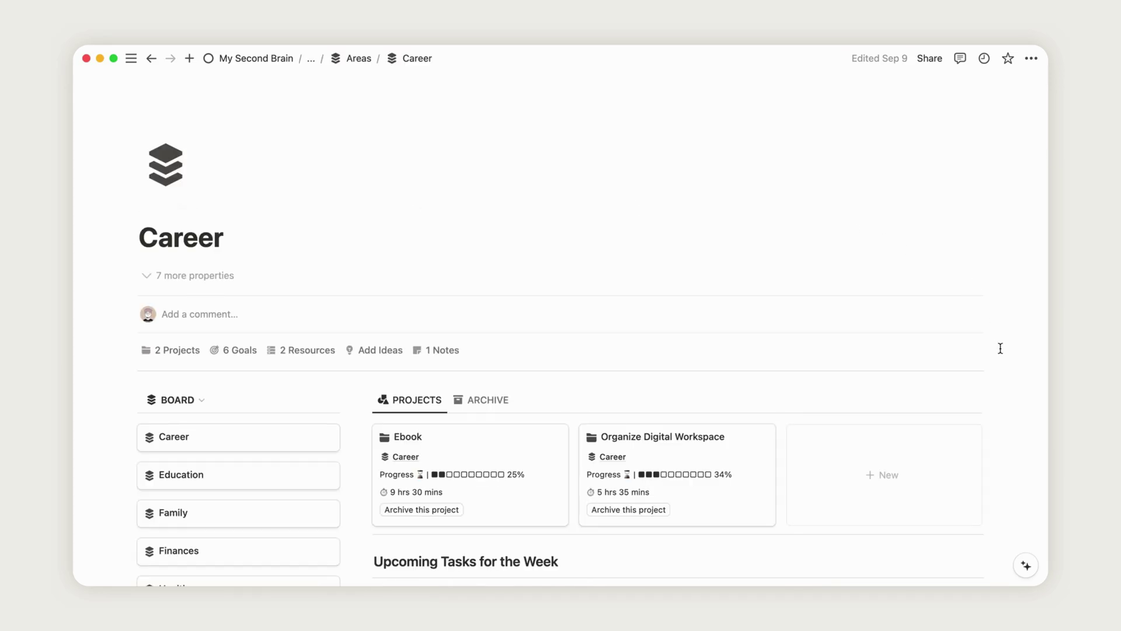
scroll(1001, 348, down, 10)
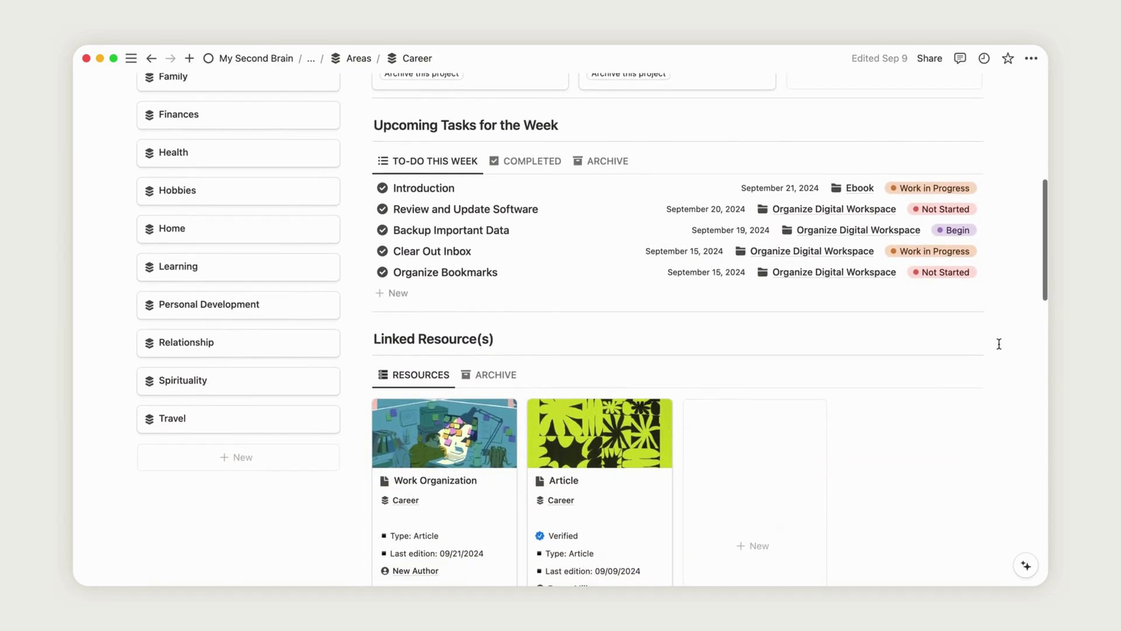
click(528, 162)
click(606, 162)
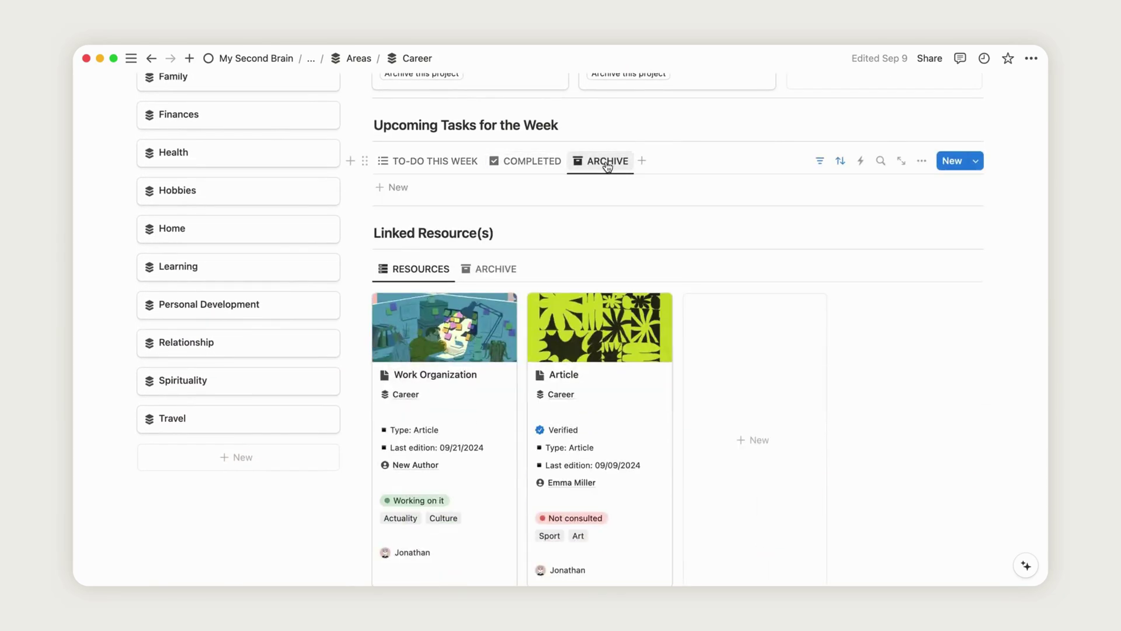
click(452, 158)
scroll(906, 334, down, 10)
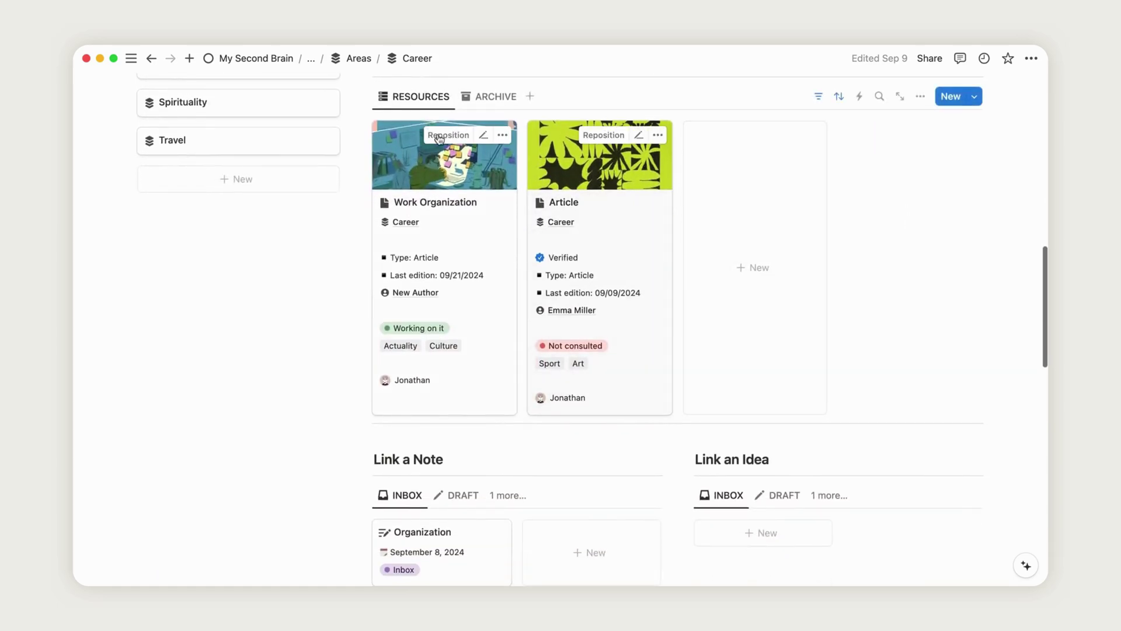
scroll(1031, 381, down, 2)
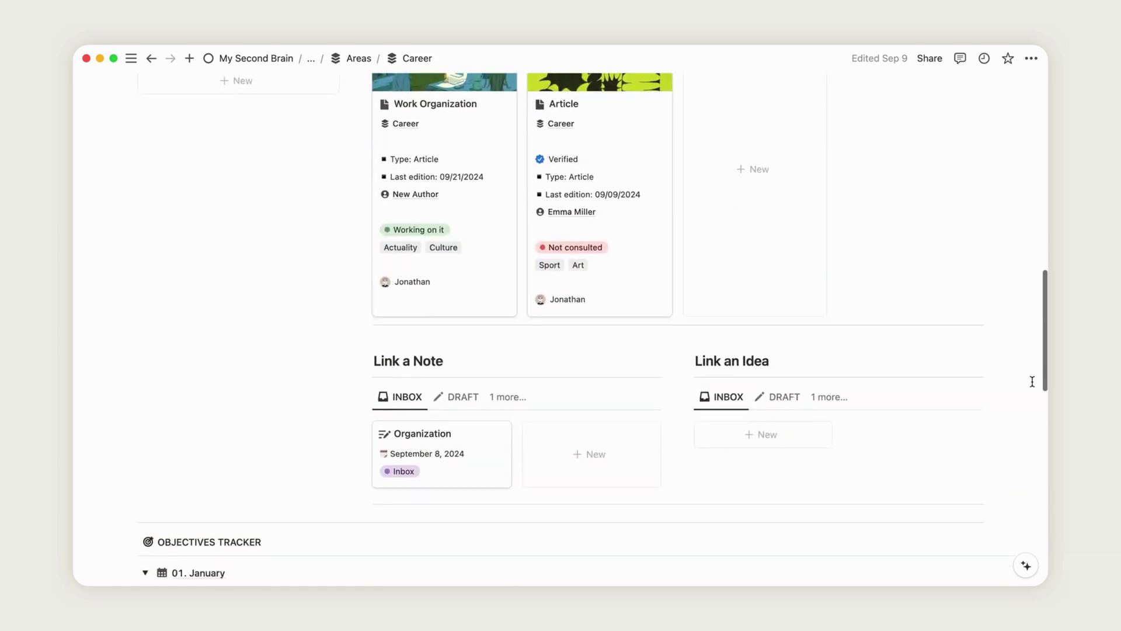
scroll(1032, 381, down, 15)
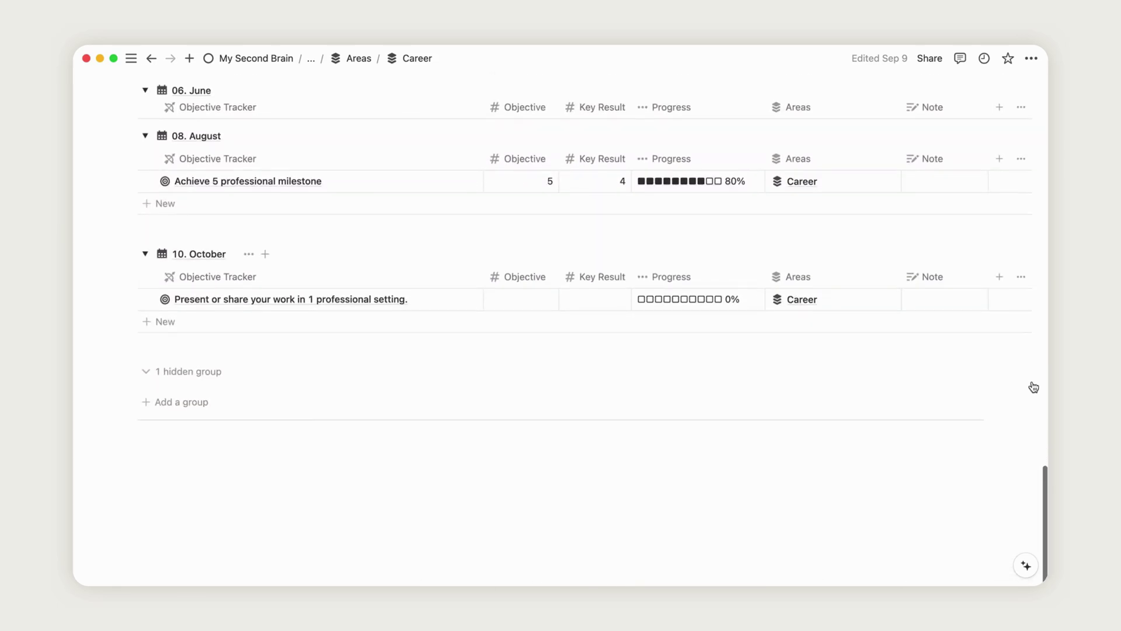
scroll(1033, 387, up, 10)
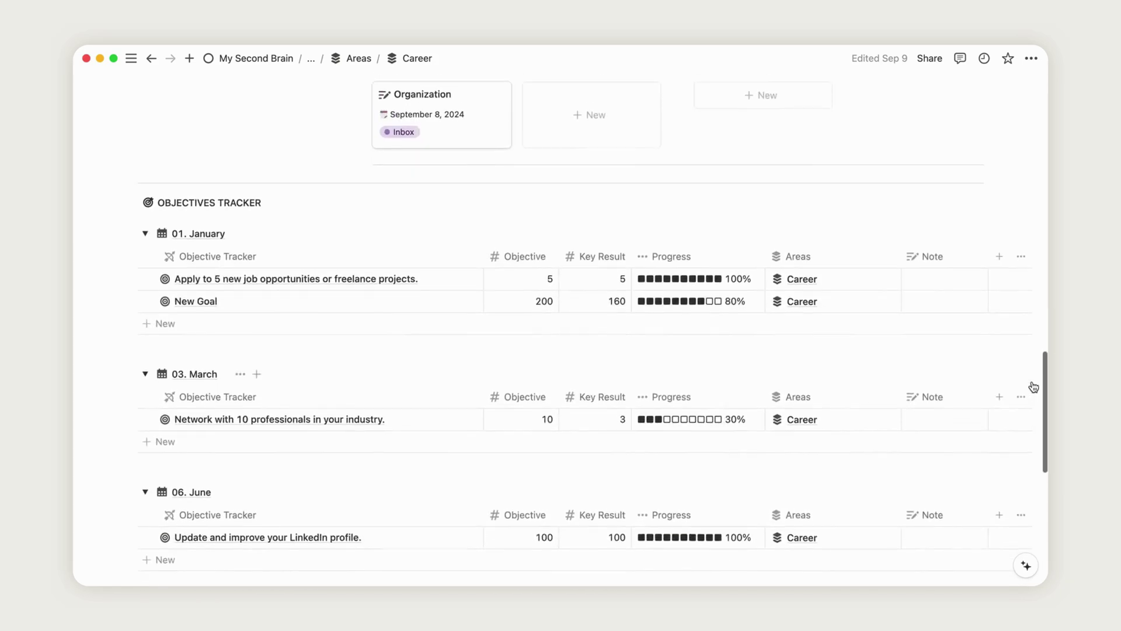
scroll(1033, 387, up, 15)
scroll(1032, 383, down, 3)
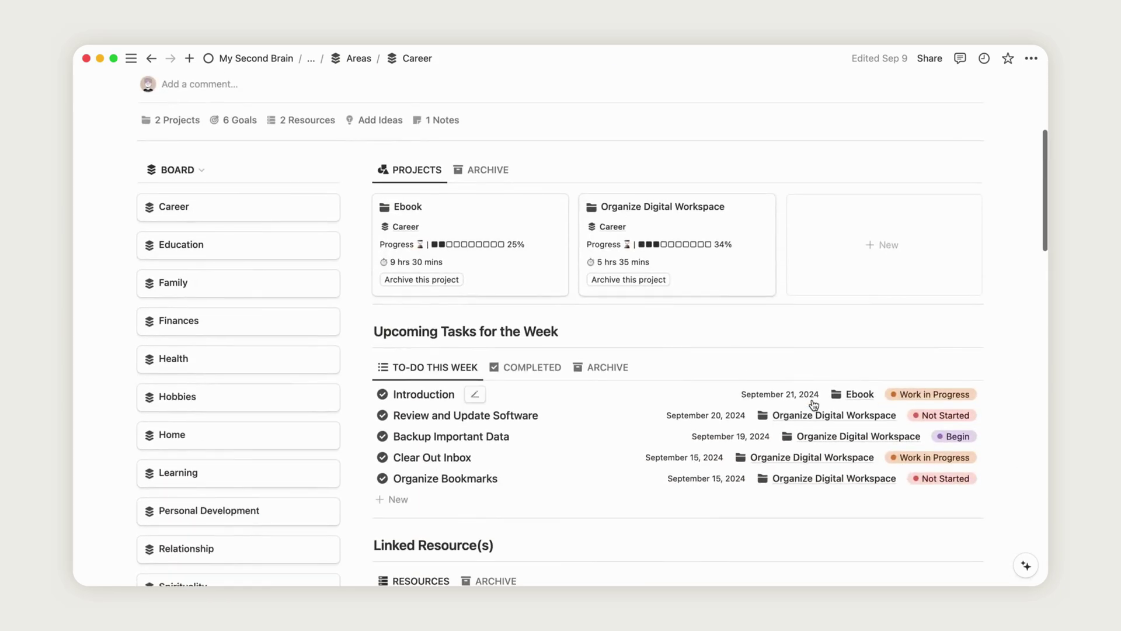
Open the Education area hub and scroll through its contents.
click(227, 245)
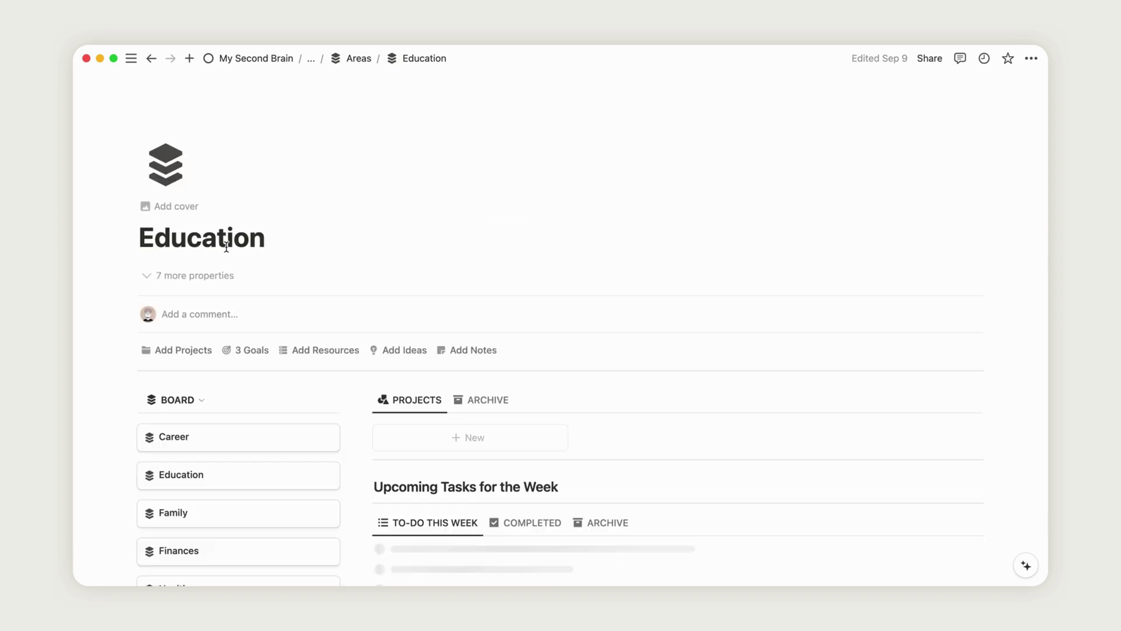
scroll(227, 247, down, 10)
scroll(226, 246, down, 4)
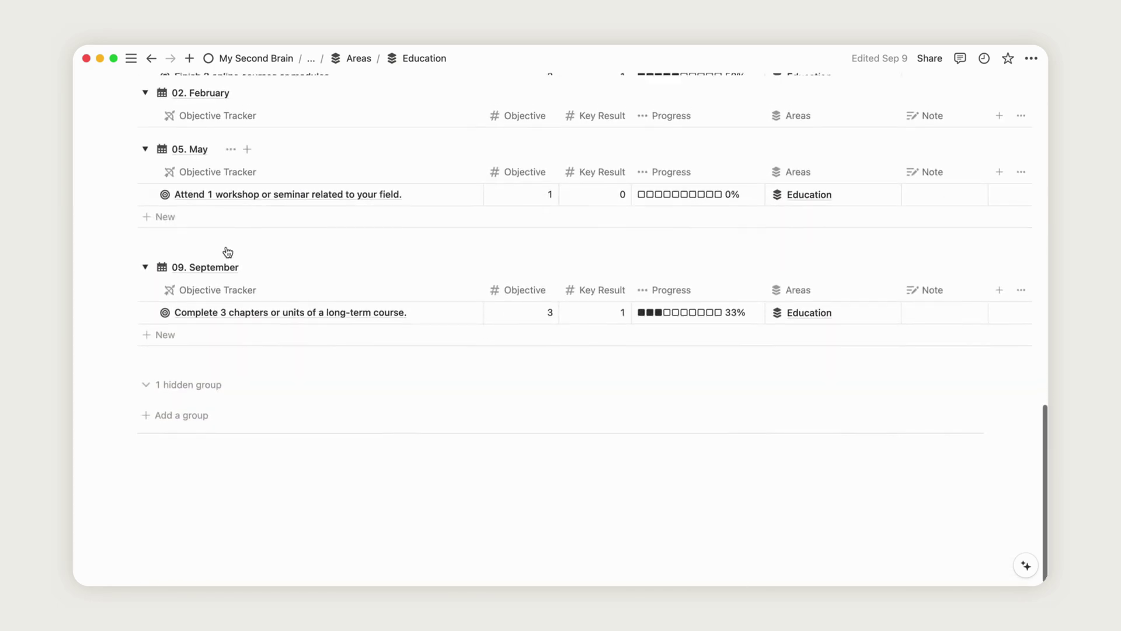
scroll(227, 246, up, 15)
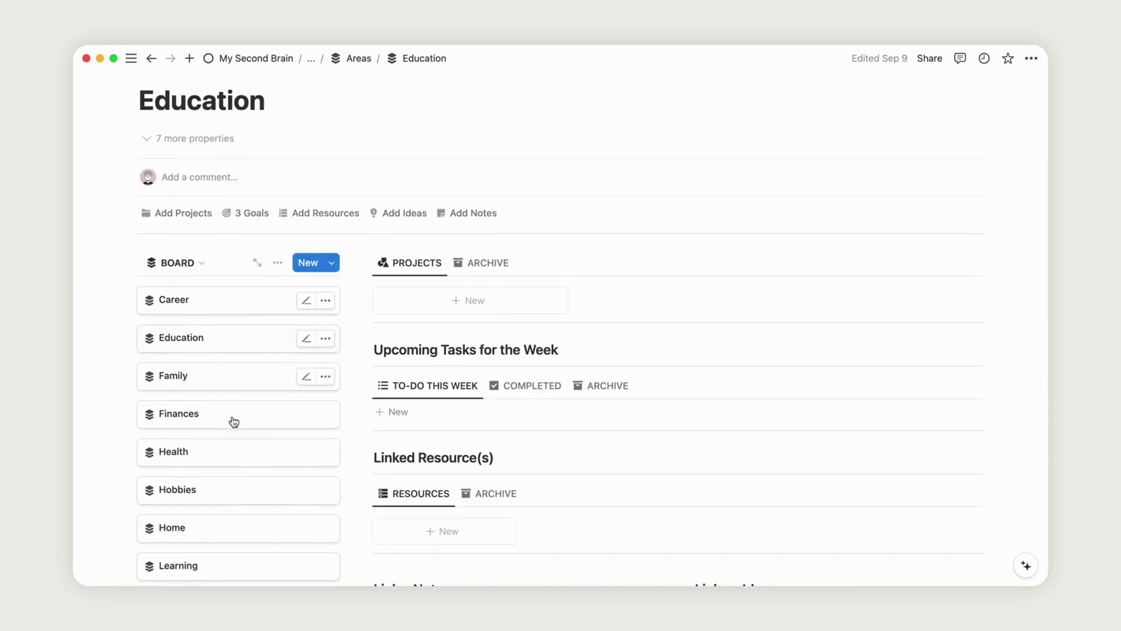
scroll(222, 485, down, 1)
Open the Home area hub and scroll through its linked resources.
click(212, 493)
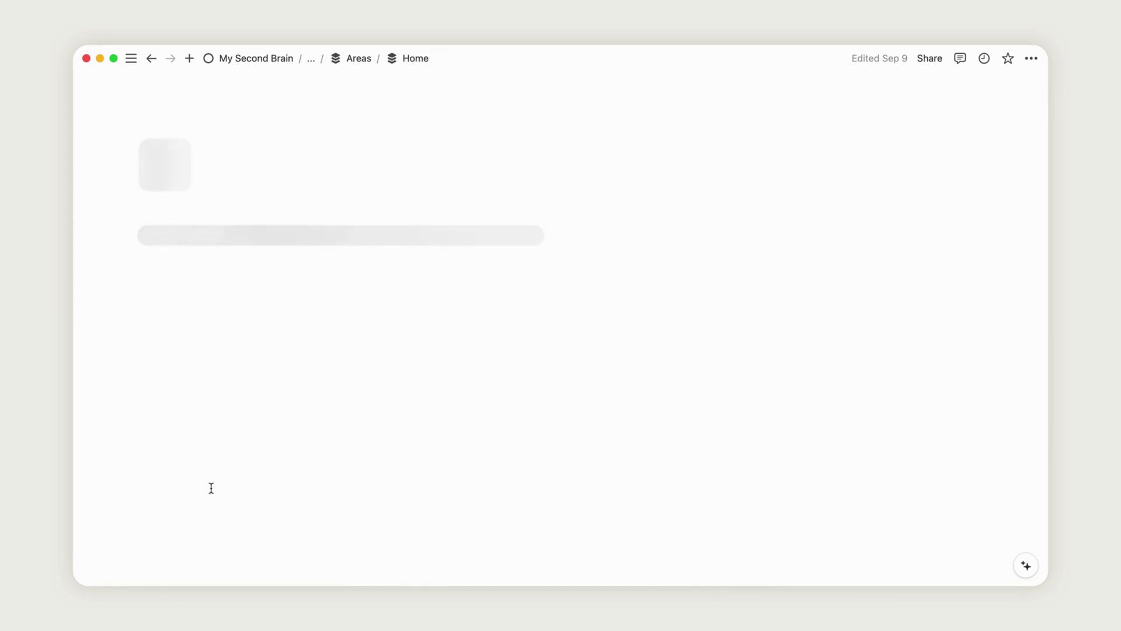
scroll(924, 450, down, 5)
scroll(924, 450, down, 14)
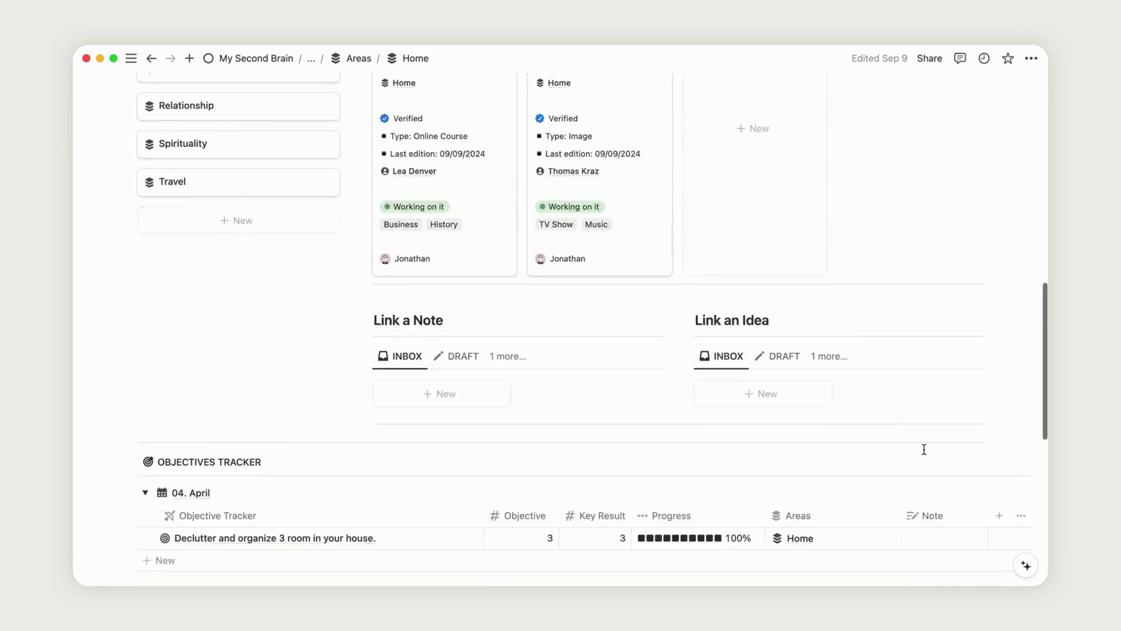
scroll(923, 449, up, 20)
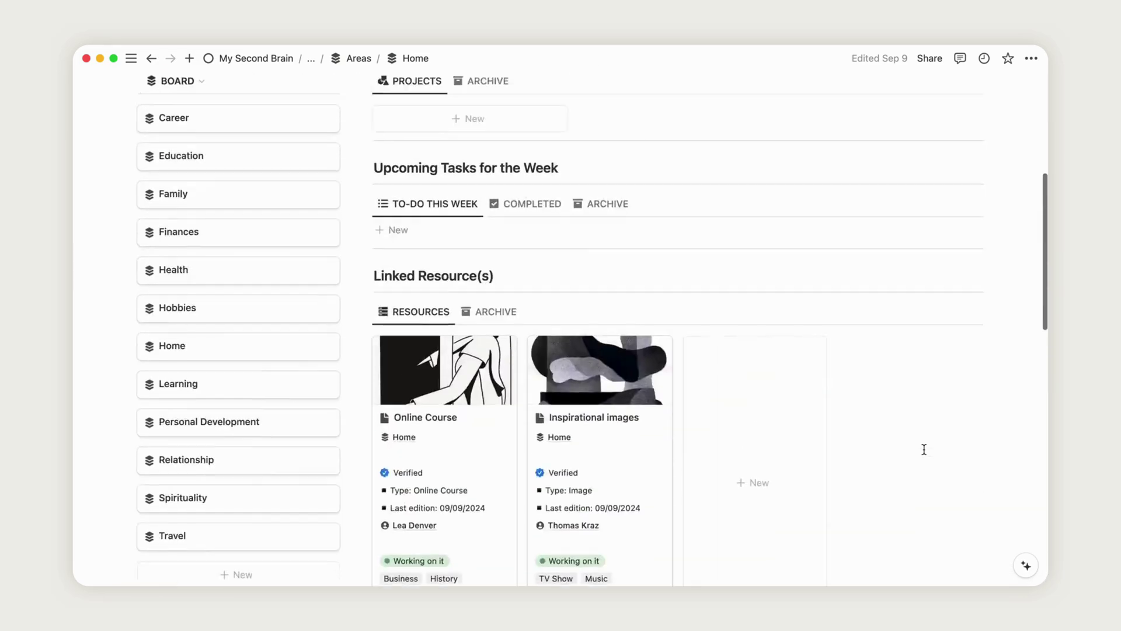